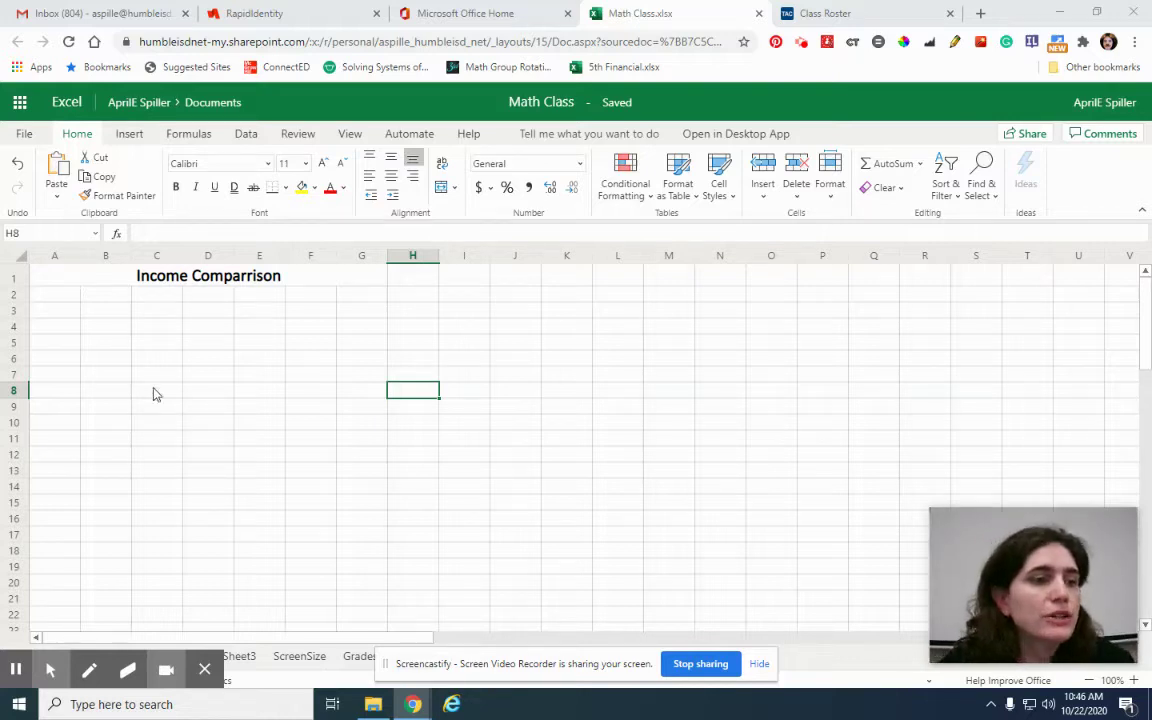
Enter the heading Salary in cell A3 and the heading Hourly in cell H3.
{"action": "left_click", "coordinate": [48, 316]}
{"action": "type", "text": "Salary"}
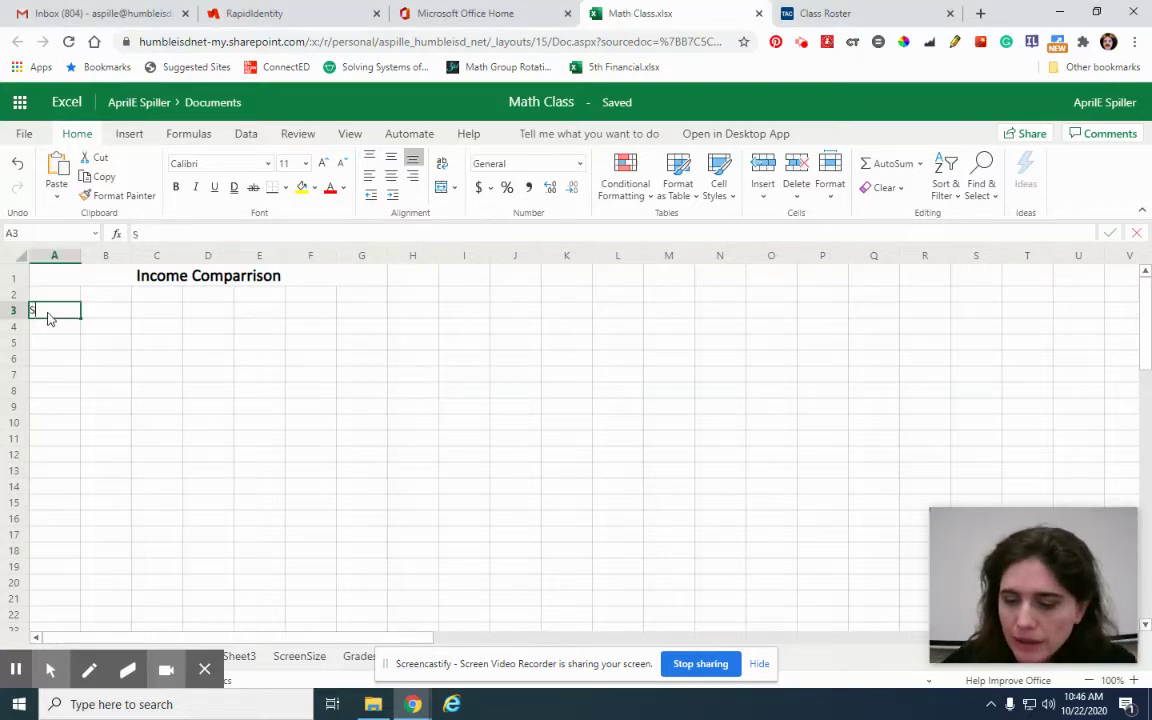
{"action": "key", "text": "Tab"}
{"action": "key", "text": "Tab"}
{"action": "key", "text": "Tab"}
{"action": "key", "text": "Tab"}
{"action": "key", "text": "Tab"}
{"action": "key", "text": "Tab"}
{"action": "key", "text": "Tab"}
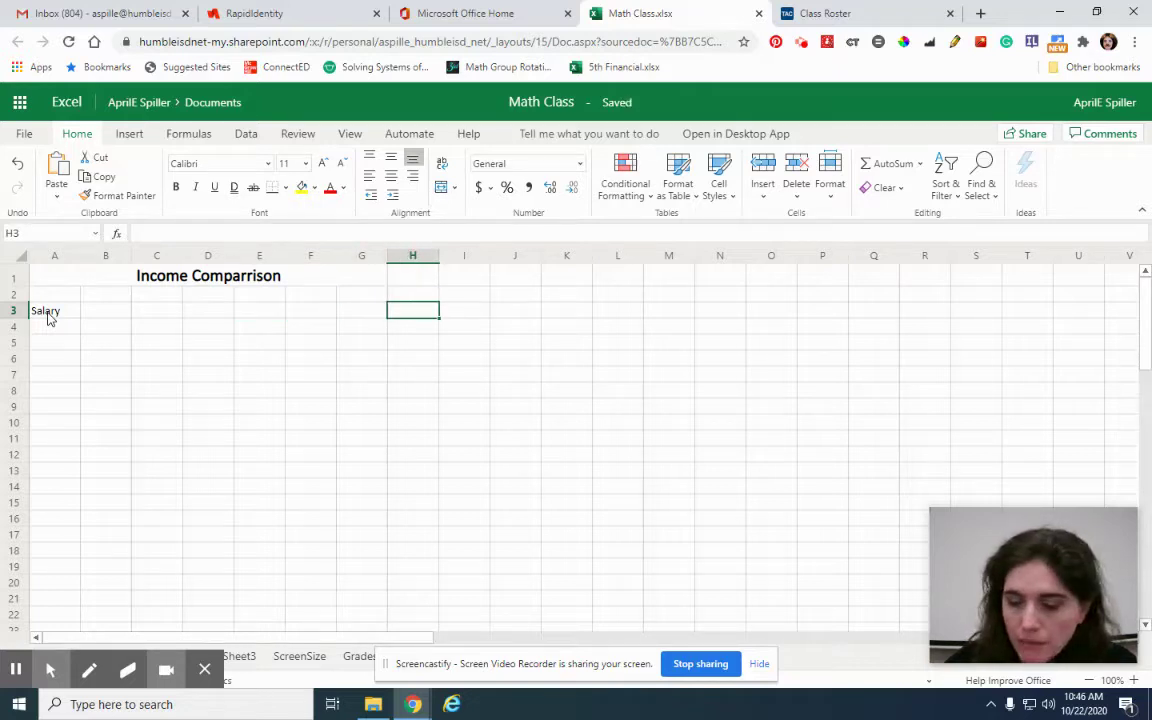
{"action": "type", "text": "Hourly"}
Enter the heading Commission in cell M3.
{"action": "key", "text": "Tab"}
{"action": "key", "text": "Tab"}
{"action": "key", "text": "Tab"}
{"action": "key", "text": "Tab"}
{"action": "key", "text": "Tab"}
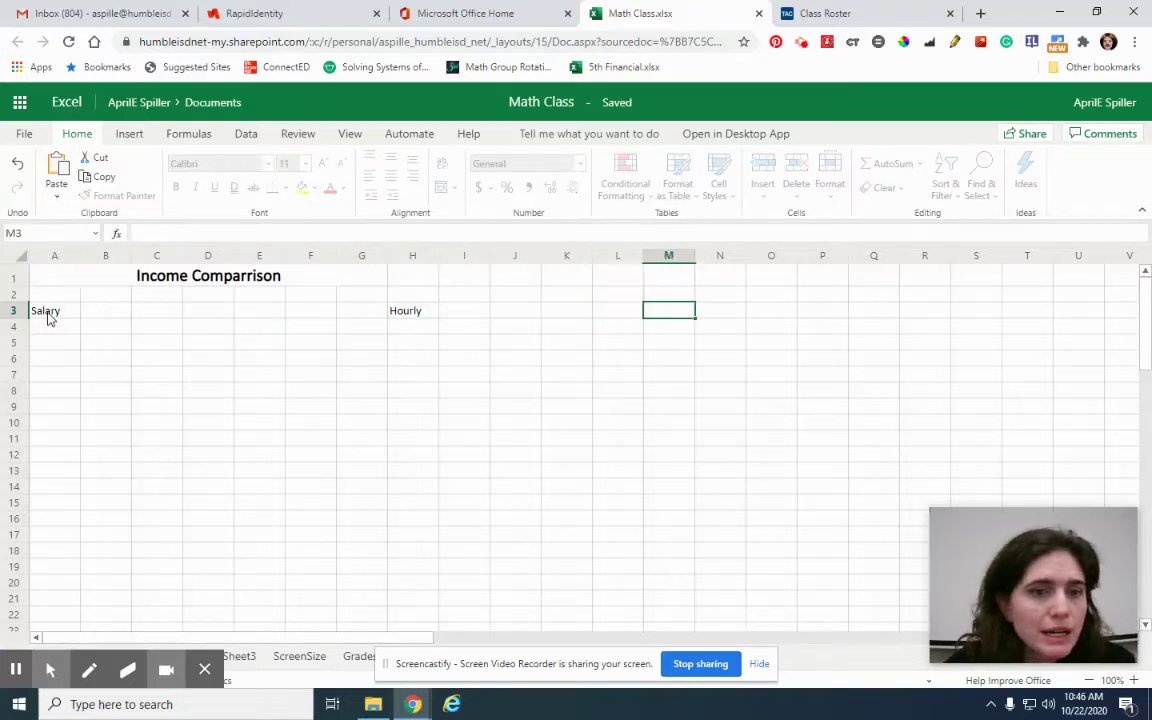
{"action": "key", "text": "Tab"}
{"action": "key", "text": "Tab"}
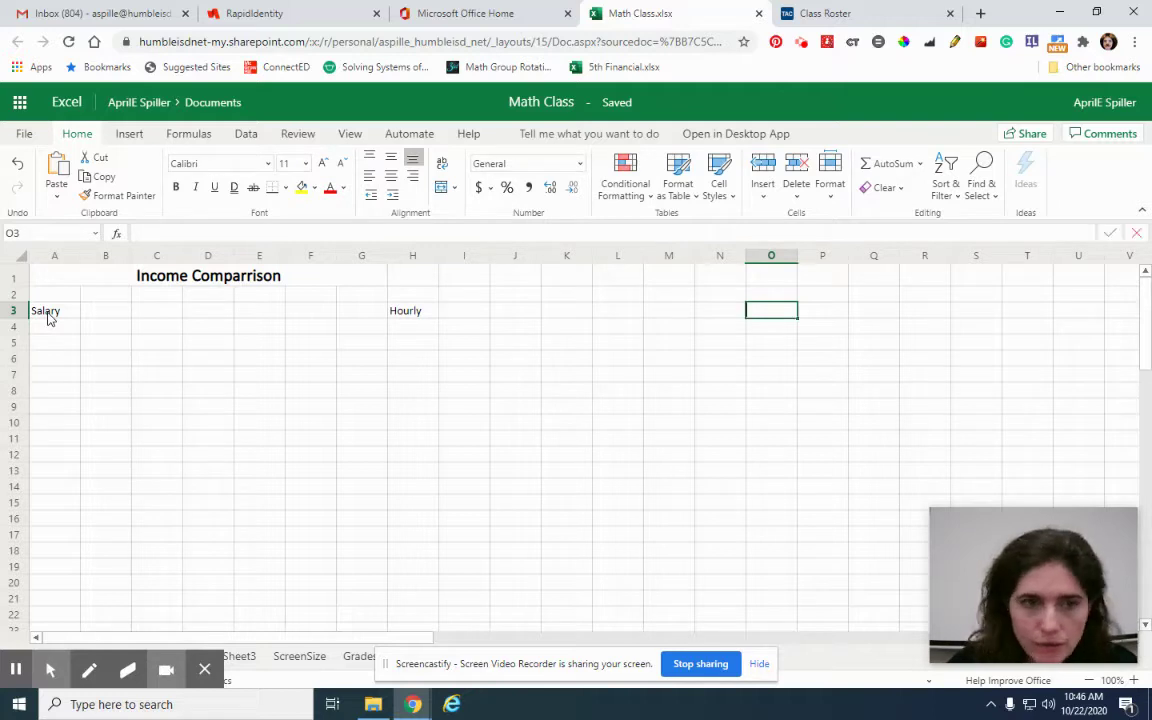
{"action": "key", "text": "F2"}
{"action": "left_click", "coordinate": [658, 312]}
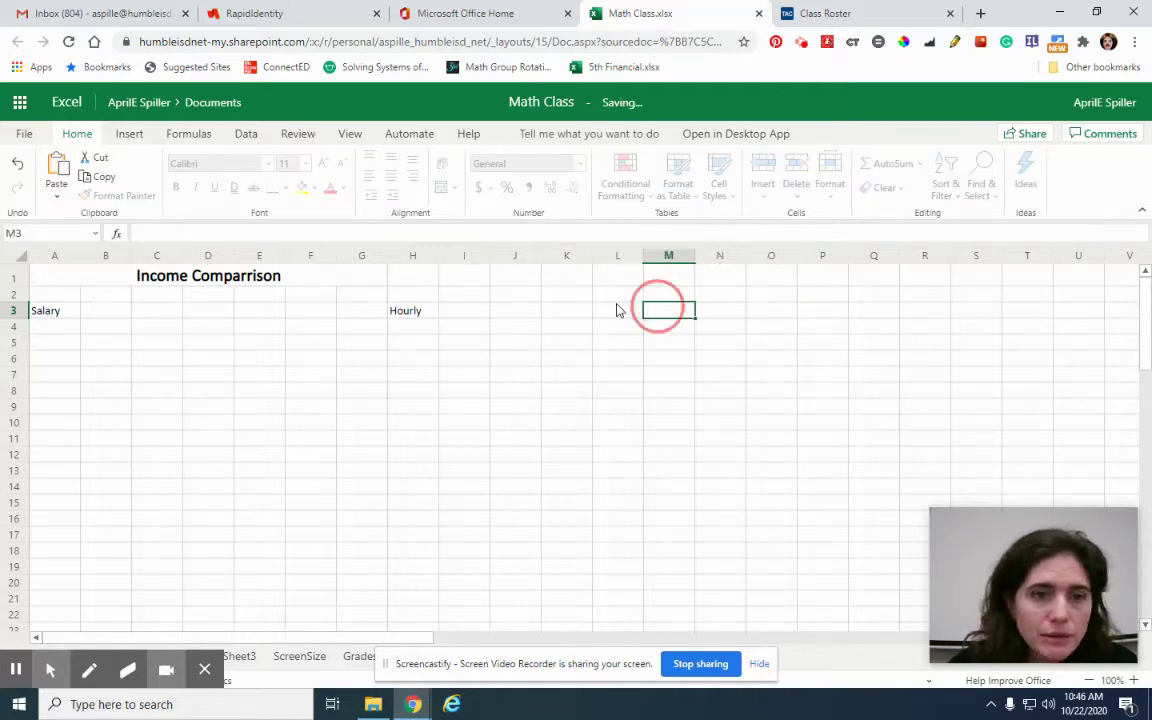
{"action": "type", "text": "Commission"}
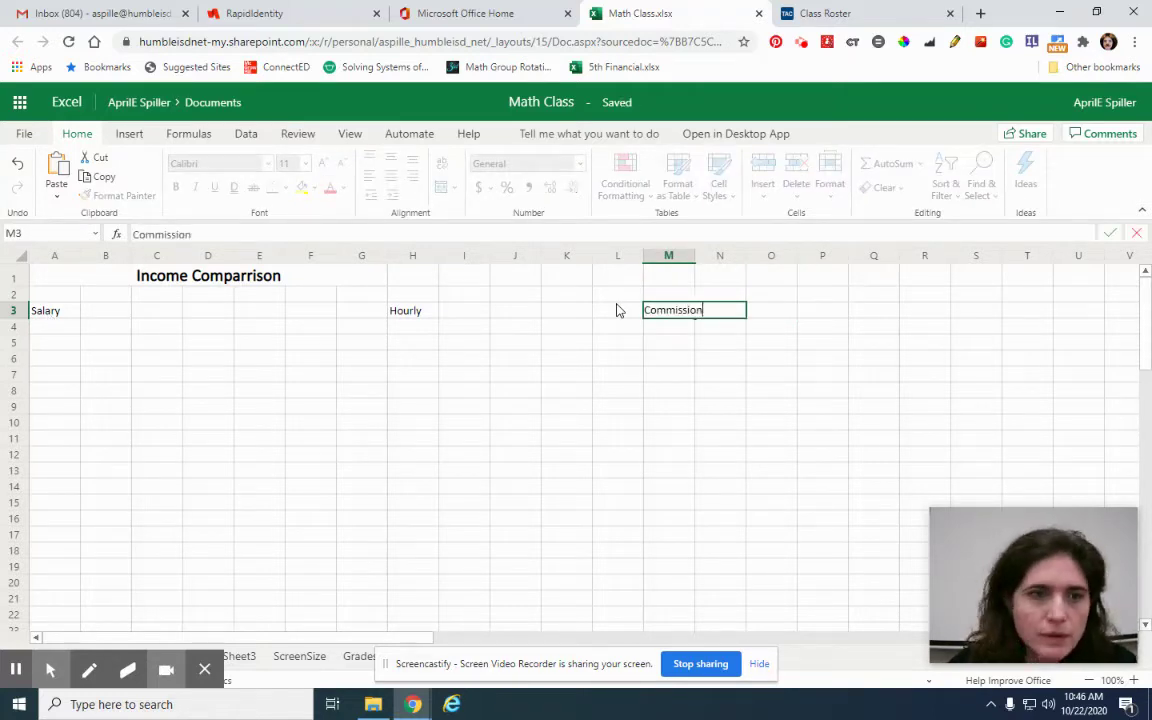
{"action": "left_click", "coordinate": [599, 372]}
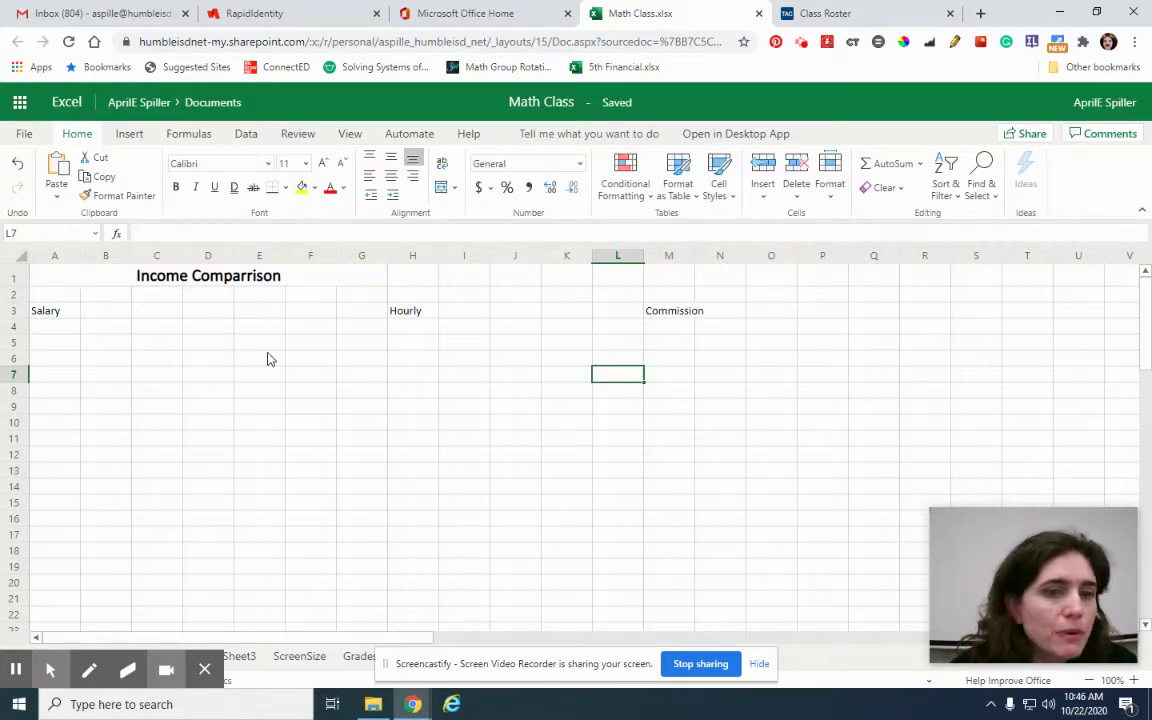
Merge and center the Commission heading across M3:N3.
{"action": "left_click_drag", "start_coordinate": [668, 311], "coordinate": [719, 314]}
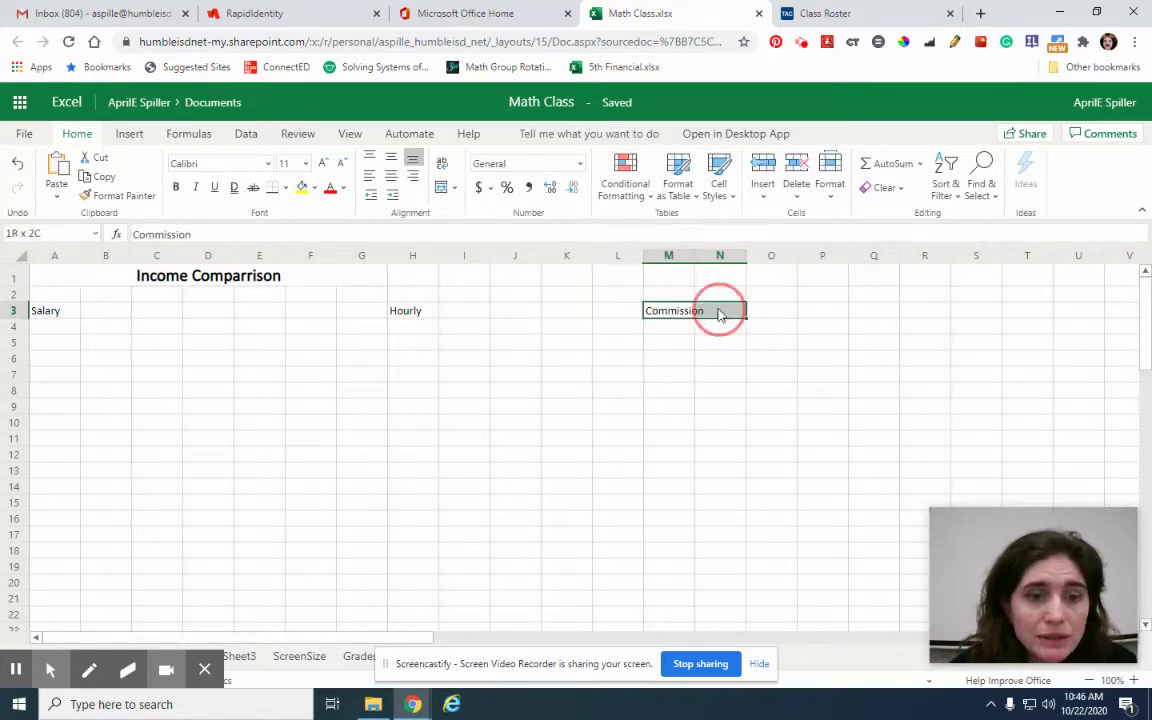
{"action": "left_click", "coordinate": [443, 188]}
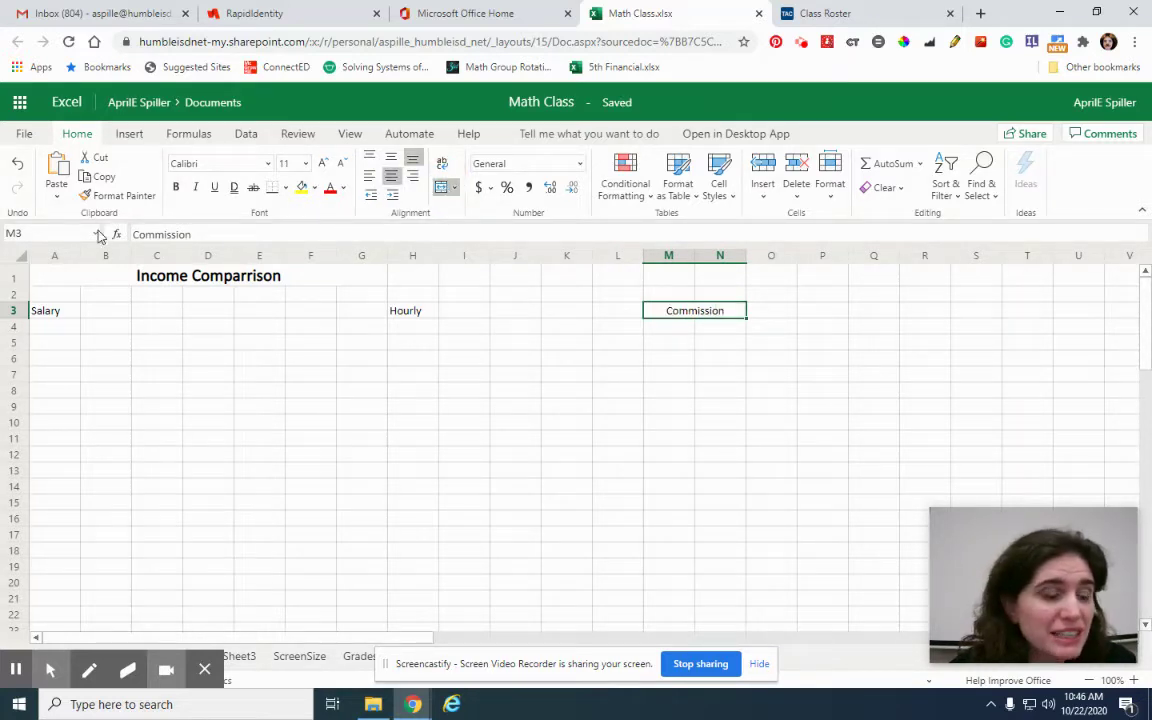
Merge and center the Salary heading across A3:C3 and the Hourly heading across H3:J3.
{"action": "left_click_drag", "start_coordinate": [67, 316], "coordinate": [163, 311]}
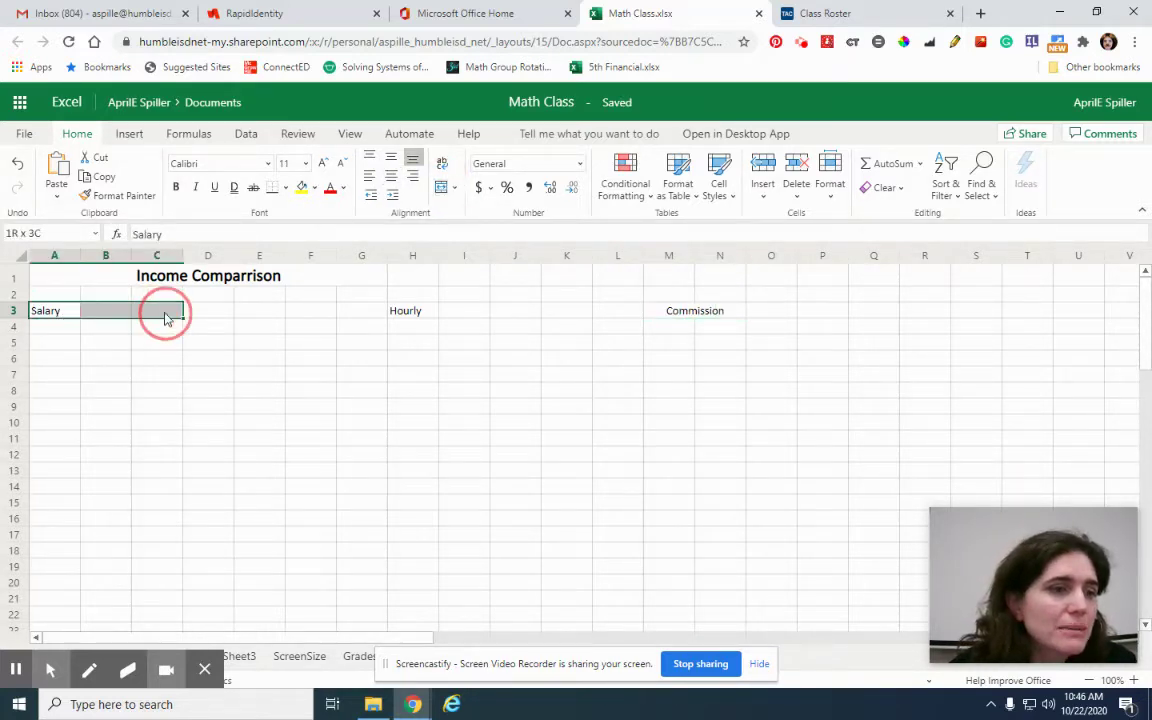
{"action": "left_click", "coordinate": [442, 188]}
{"action": "left_click_drag", "start_coordinate": [419, 316], "coordinate": [515, 312]}
{"action": "left_click", "coordinate": [442, 188]}
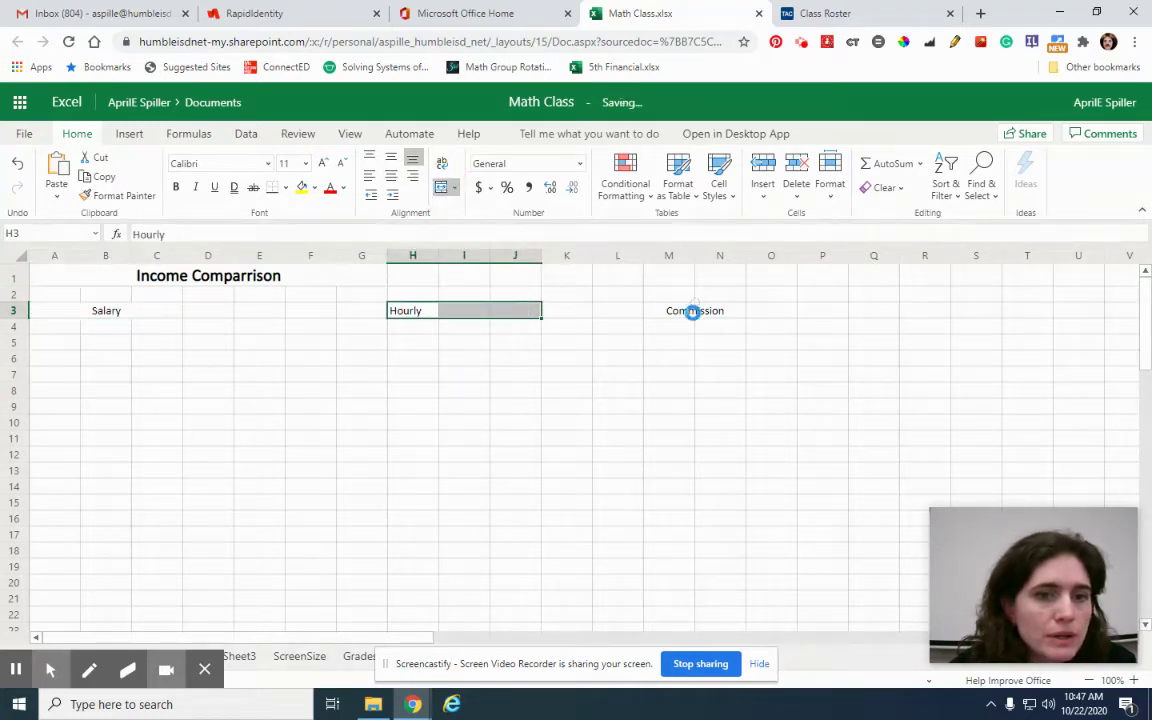
Re-merge and center the Commission heading across three columns, M3:O3.
{"action": "left_click_drag", "start_coordinate": [665, 311], "coordinate": [785, 311]}
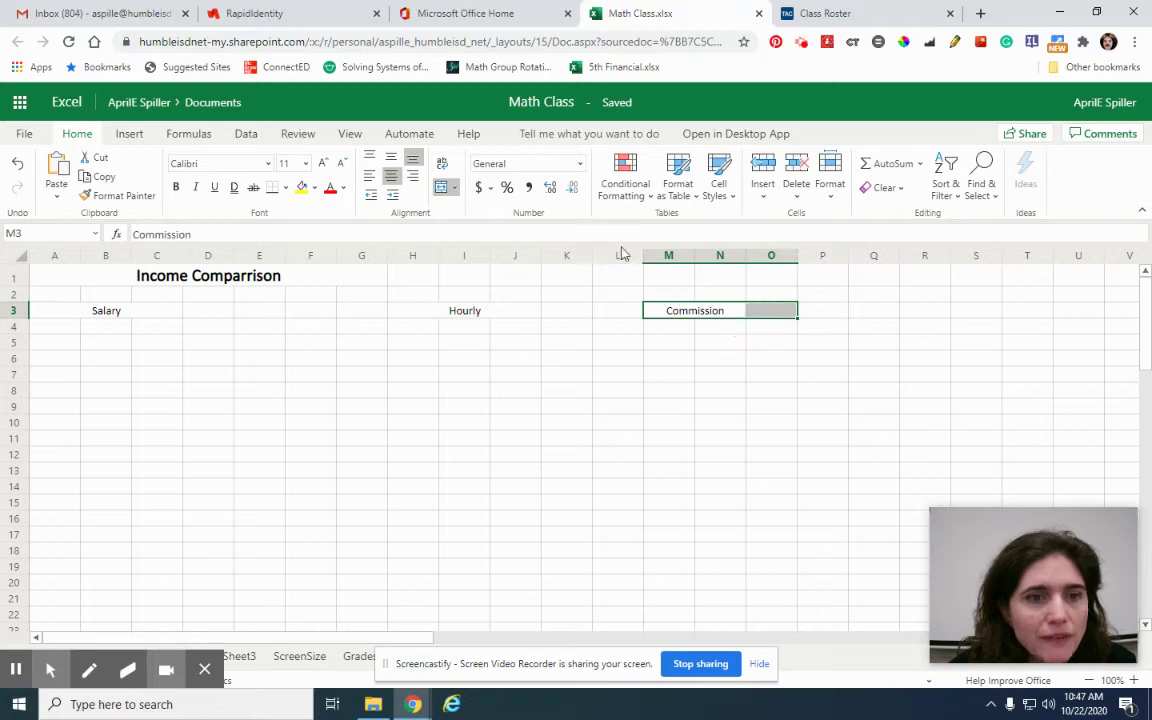
{"action": "left_click", "coordinate": [441, 188]}
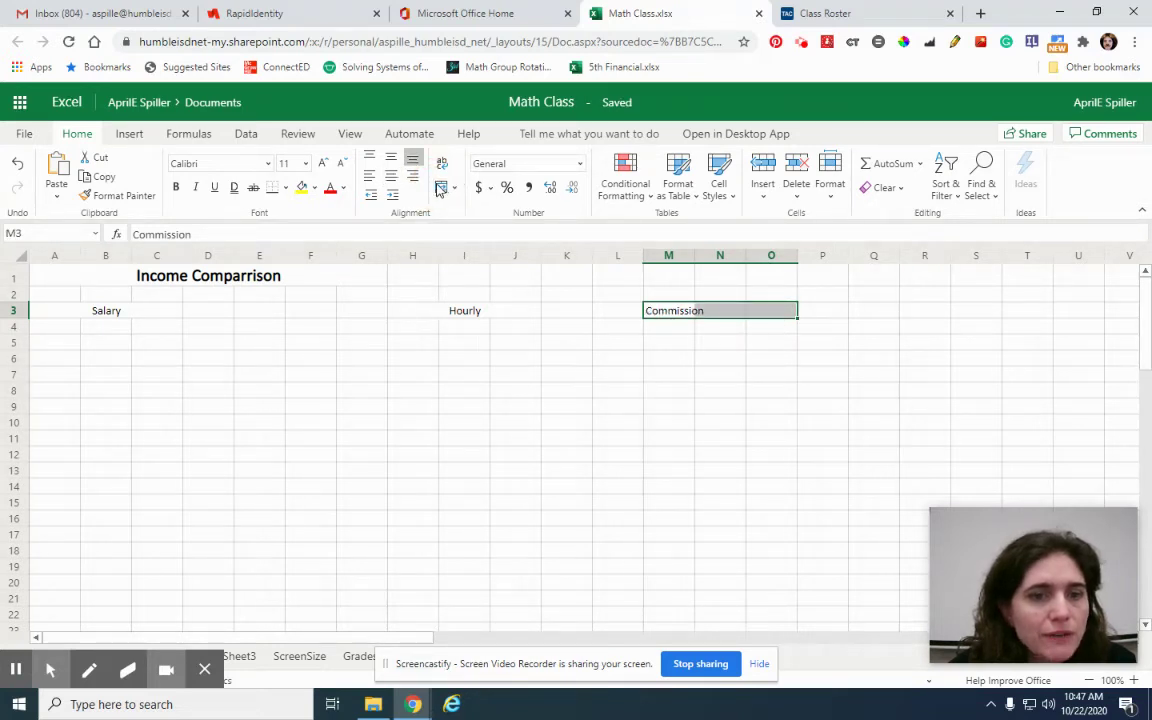
{"action": "left_click", "coordinate": [501, 394]}
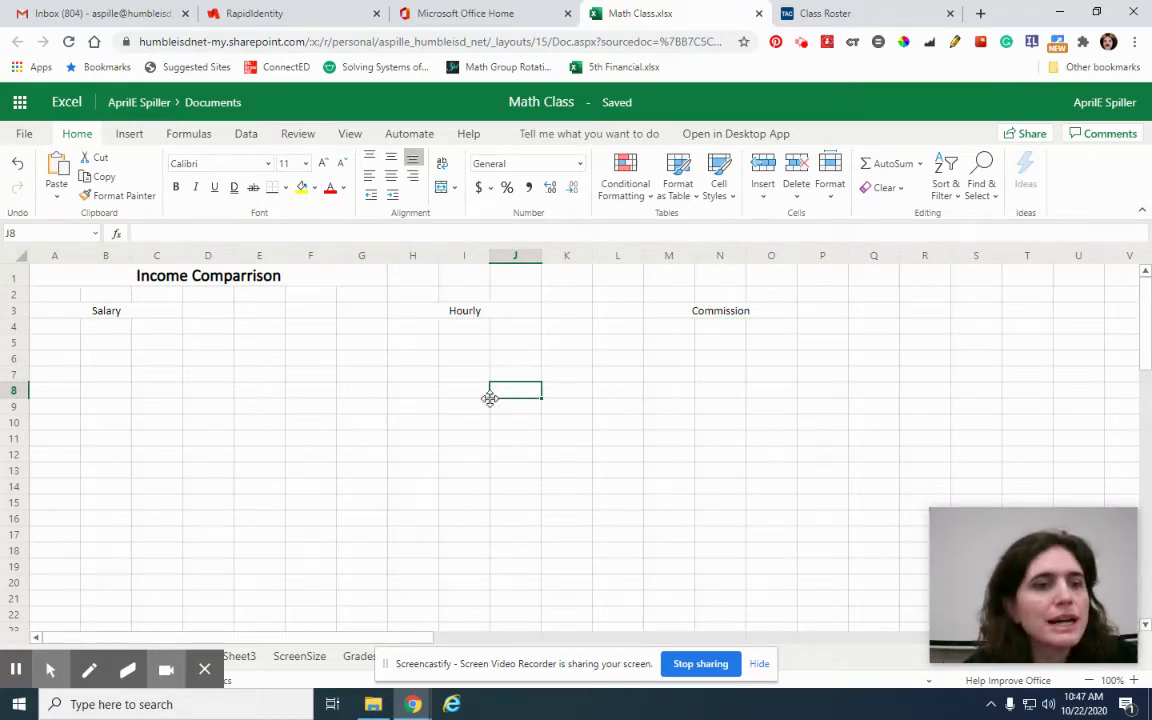
Format the Salary, Hourly and Commission headings in bold with a bottom border.
{"action": "left_click", "coordinate": [125, 314]}
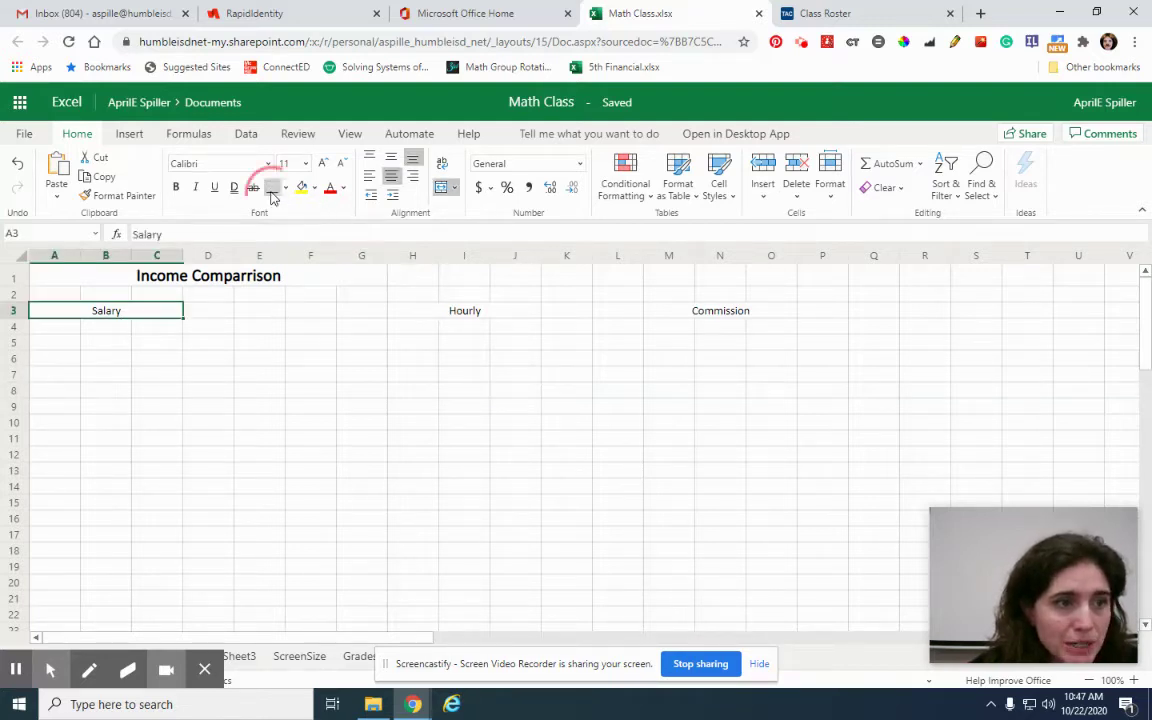
{"action": "key", "text": "ctrl+b"}
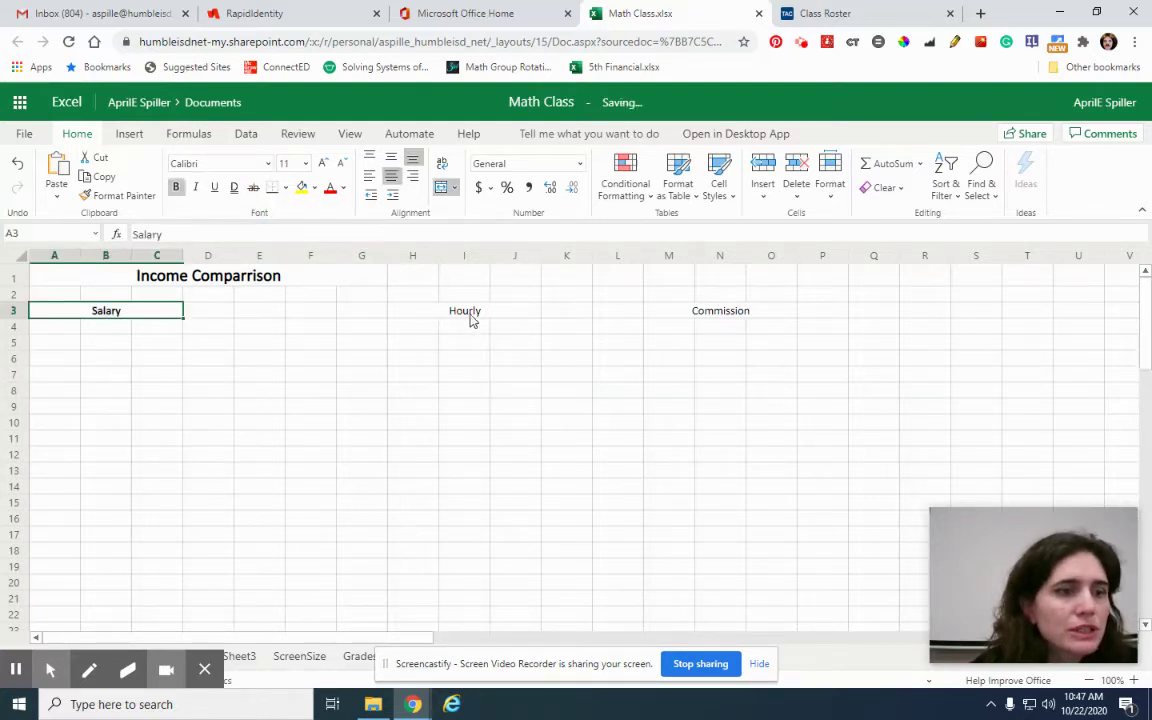
{"action": "left_click", "coordinate": [468, 316]}
{"action": "left_click", "coordinate": [271, 190]}
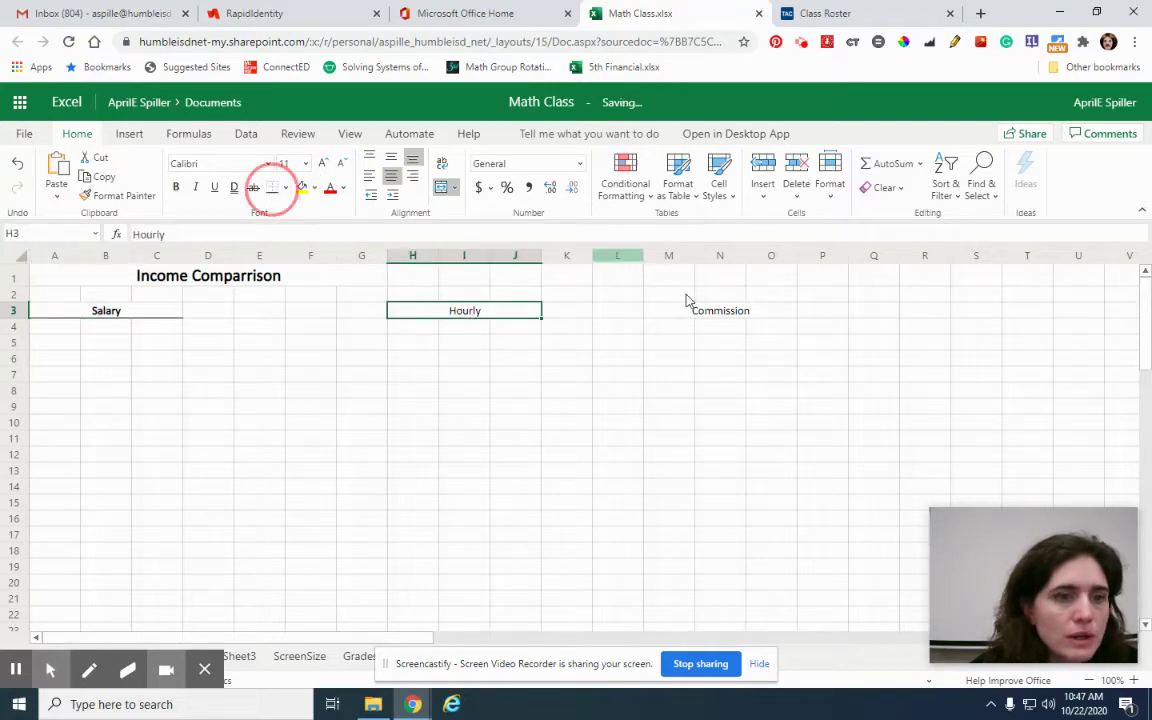
{"action": "left_click", "coordinate": [176, 187]}
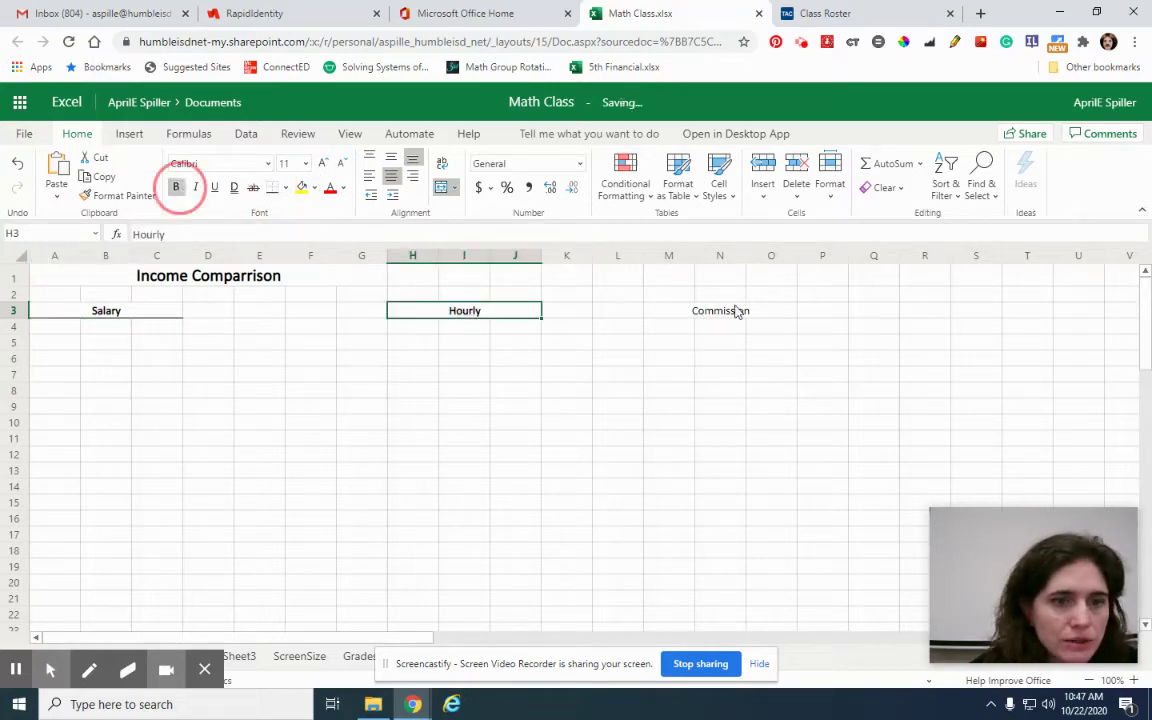
{"action": "left_click", "coordinate": [715, 311]}
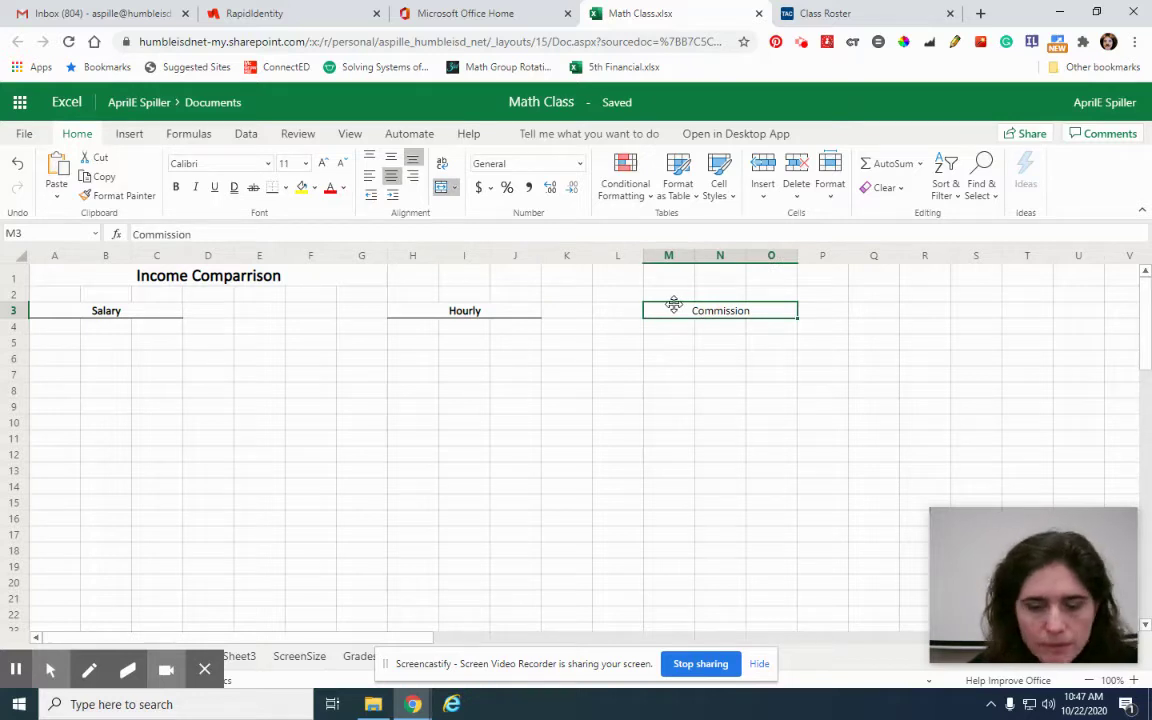
{"action": "left_click", "coordinate": [176, 187]}
{"action": "left_click", "coordinate": [271, 188]}
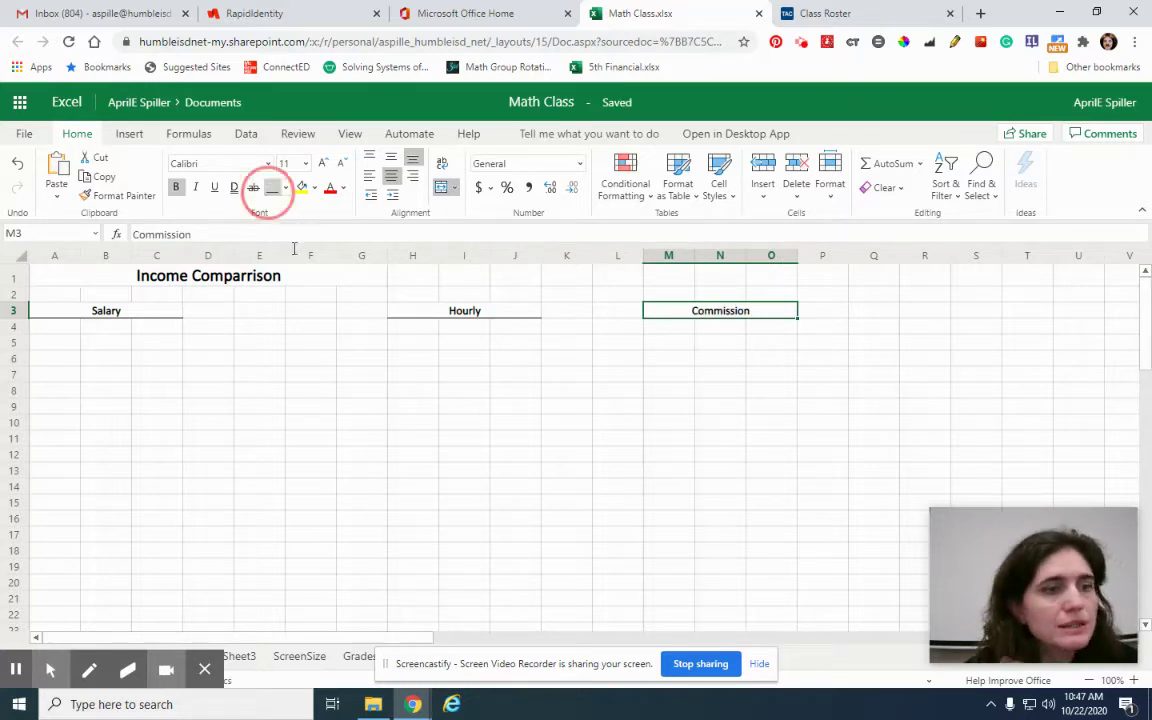
{"action": "left_click", "coordinate": [276, 420]}
Enter the label Per year in A4 and the yearly salary 58000 in B4.
{"action": "left_click", "coordinate": [84, 341]}
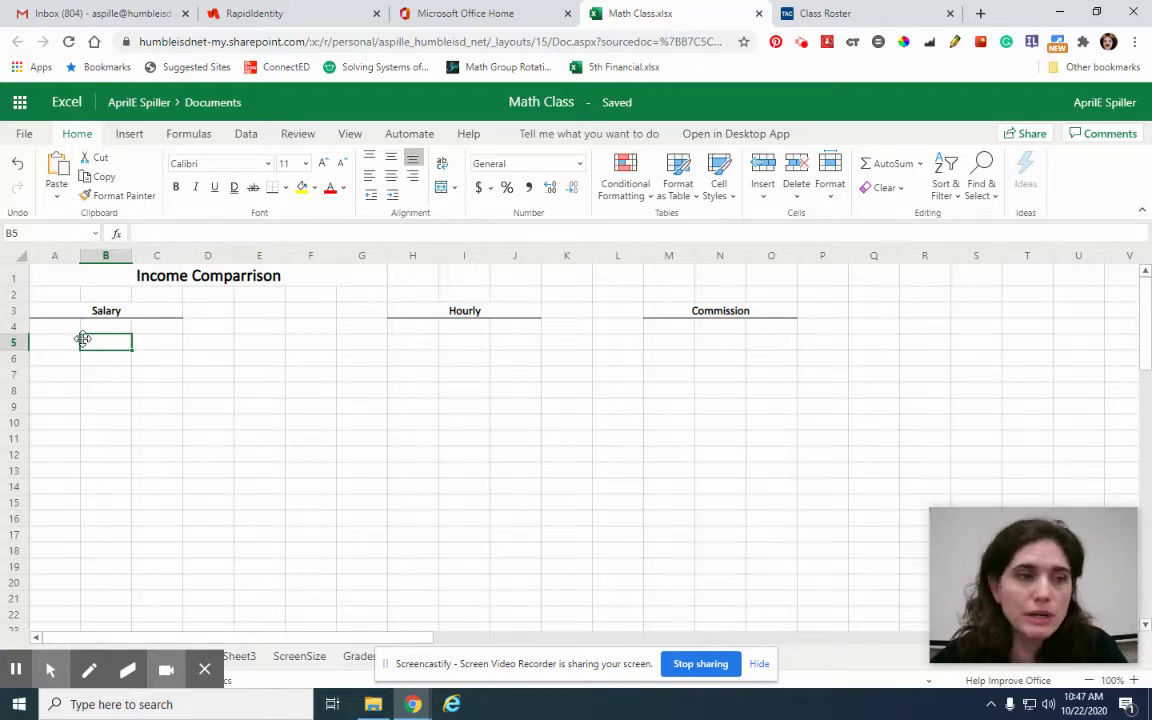
{"action": "left_click", "coordinate": [50, 331]}
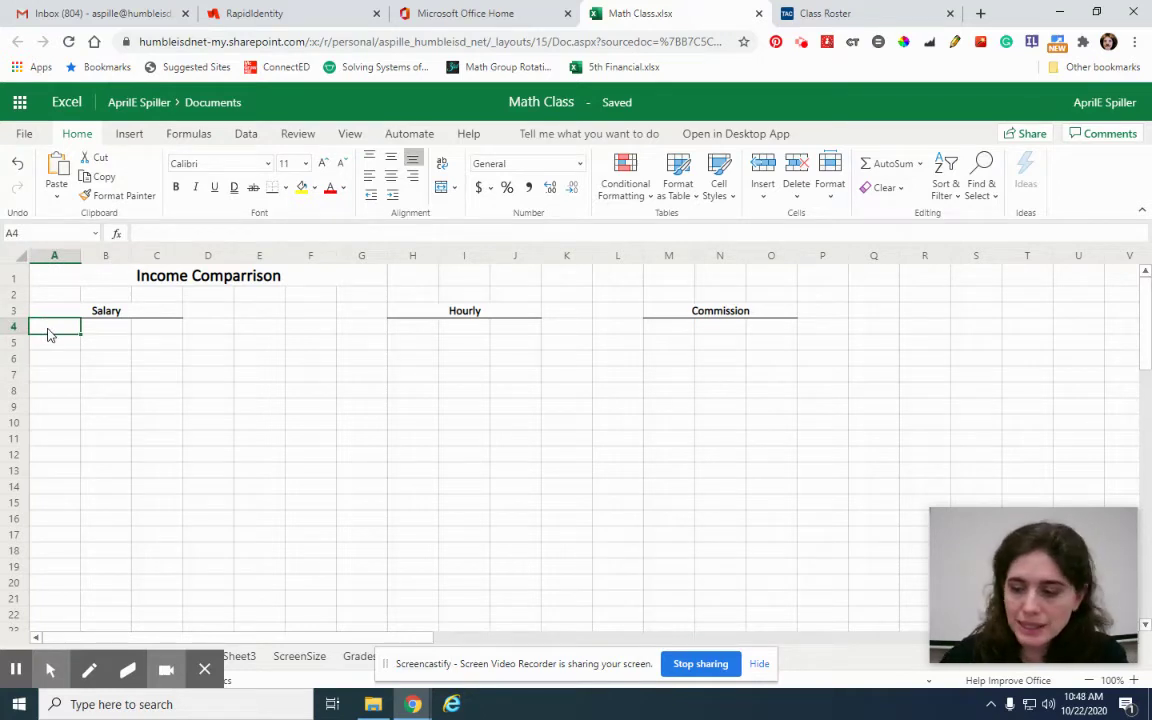
{"action": "type", "text": "Per year"}
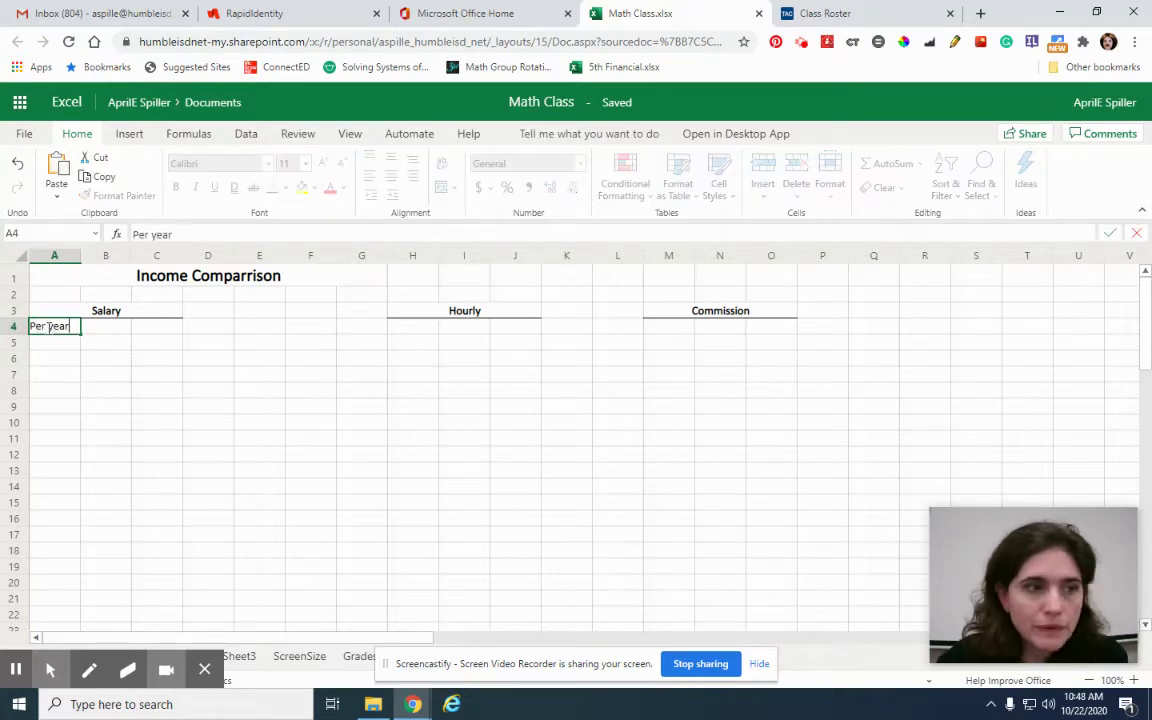
{"action": "key", "text": "Tab"}
{"action": "type", "text": "5"}
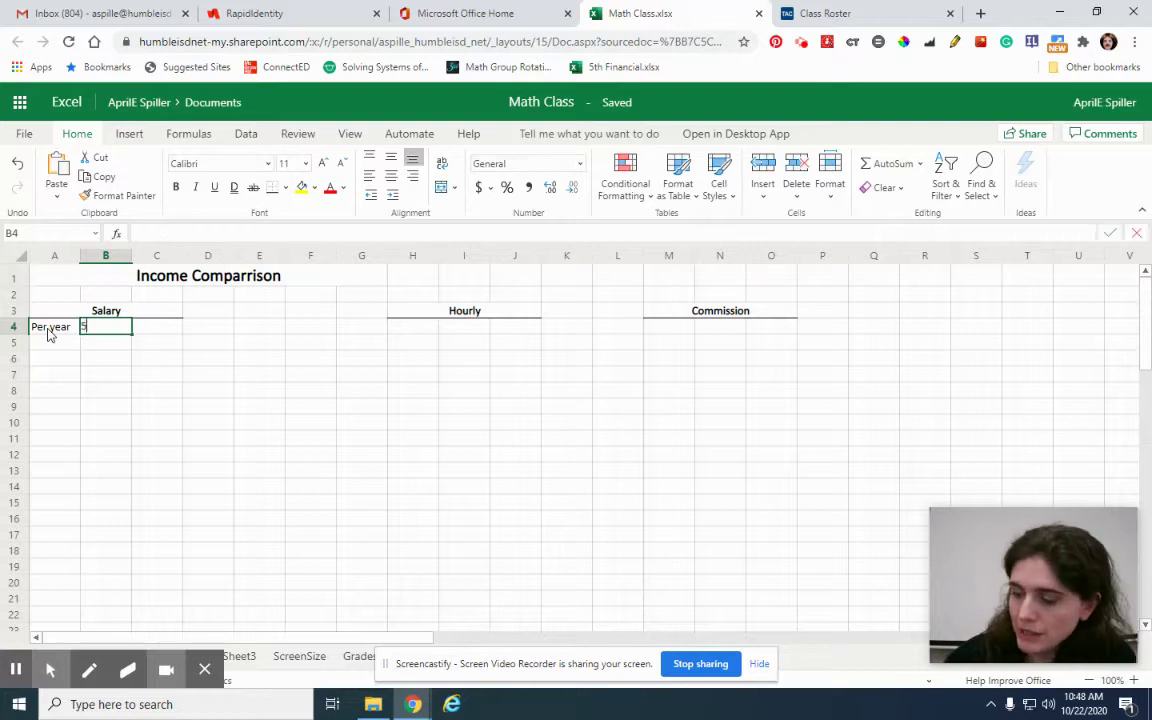
{"action": "type", "text": "8000"}
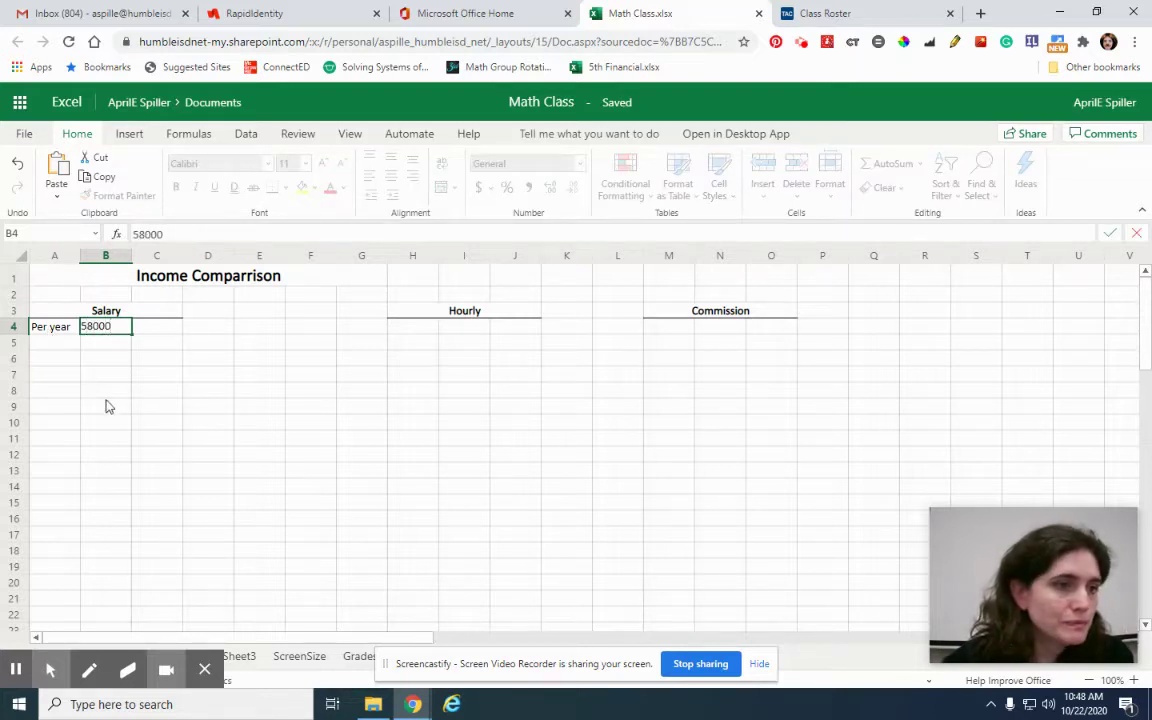
{"action": "left_click", "coordinate": [105, 405]}
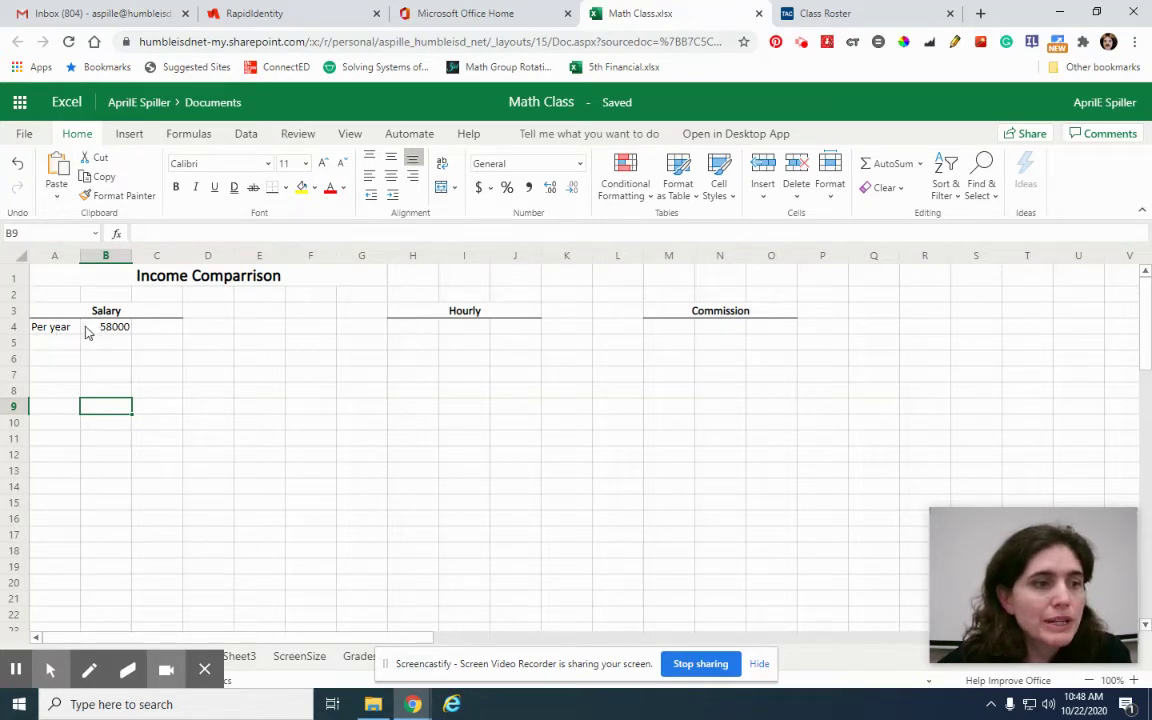
Label A7 as Monthly and calculate the monthly salary in B7 with the formula =B4/12.
{"action": "left_click", "coordinate": [44, 380]}
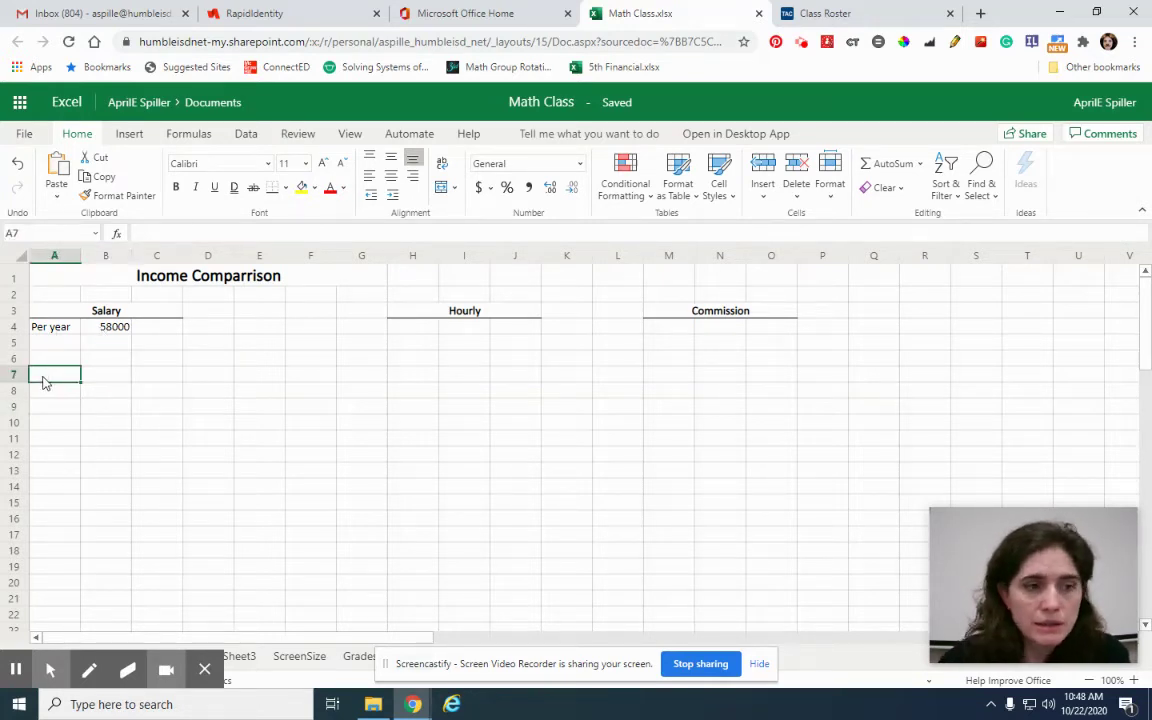
{"action": "type", "text": "Monthly"}
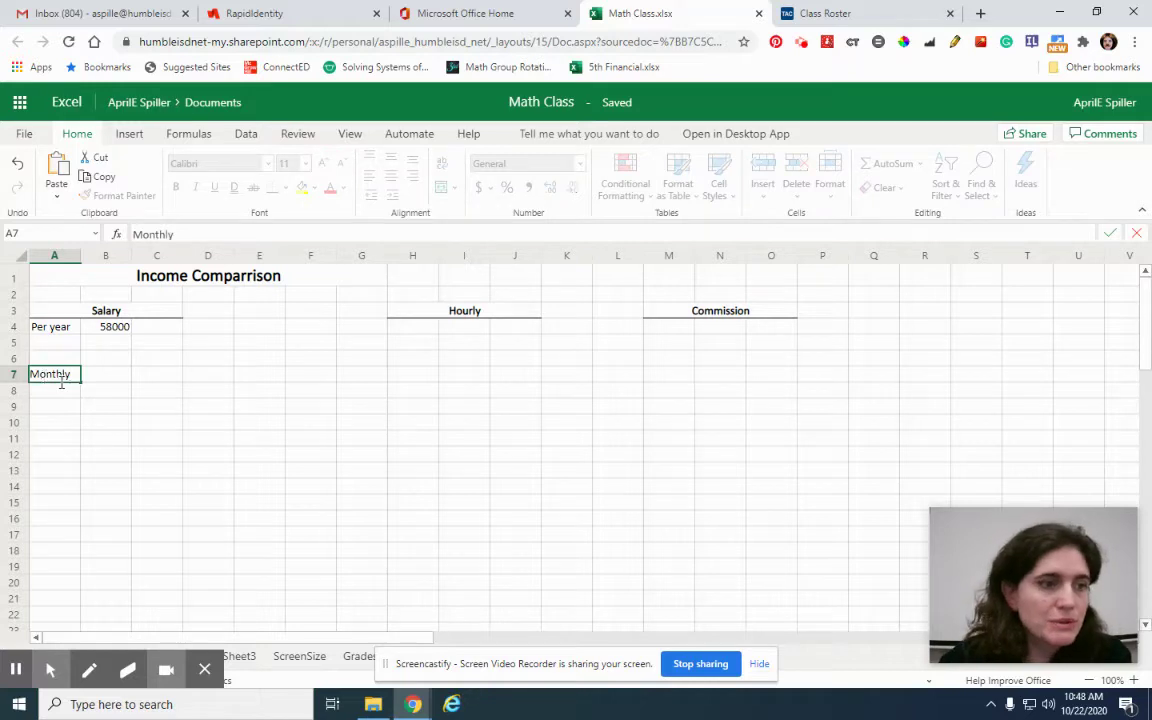
{"action": "left_click", "coordinate": [105, 376]}
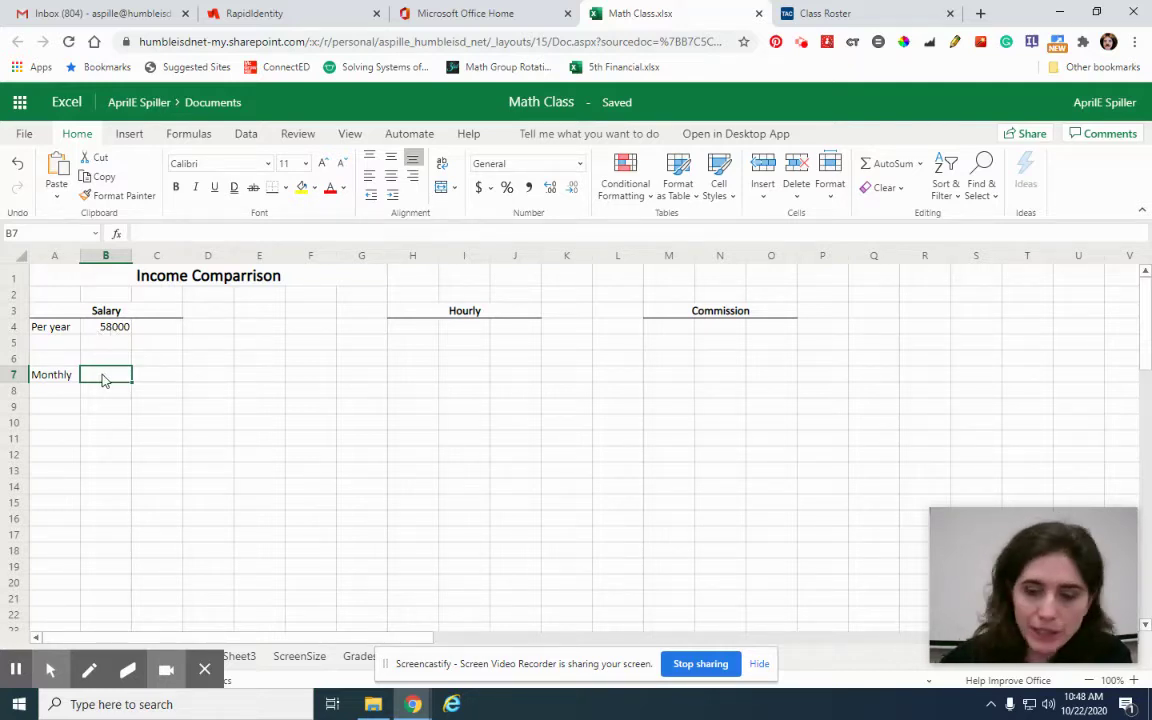
{"action": "type", "text": "="}
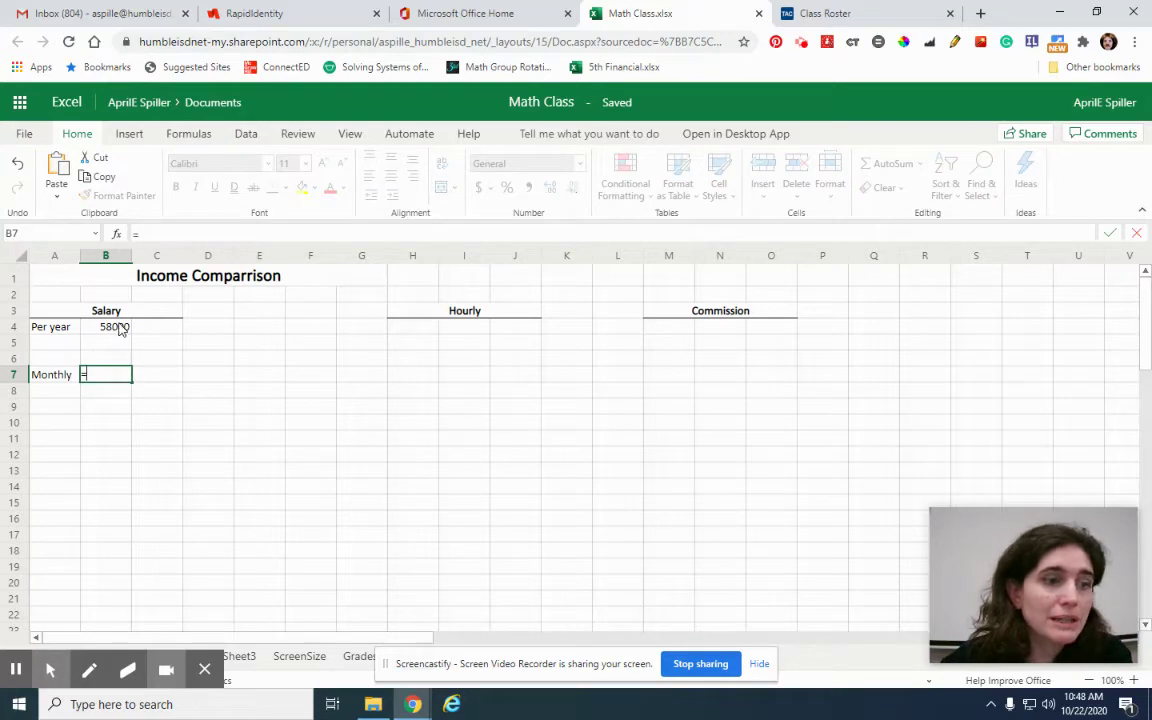
{"action": "left_click", "coordinate": [120, 328]}
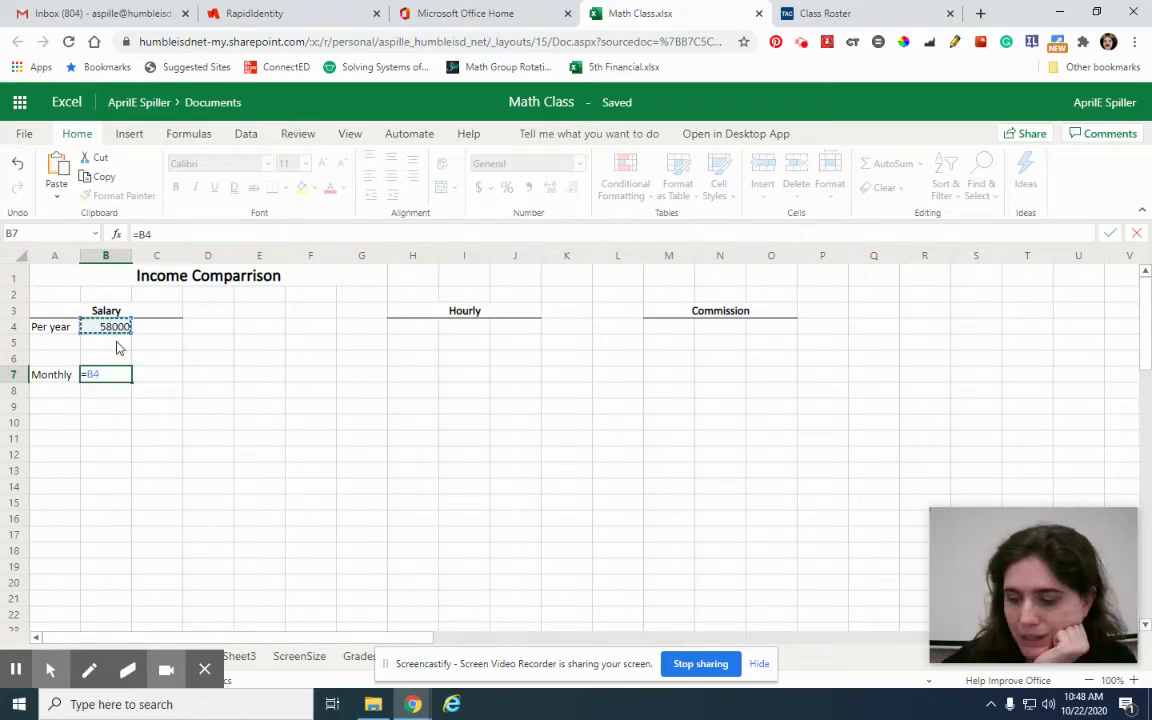
{"action": "type", "text": "/12"}
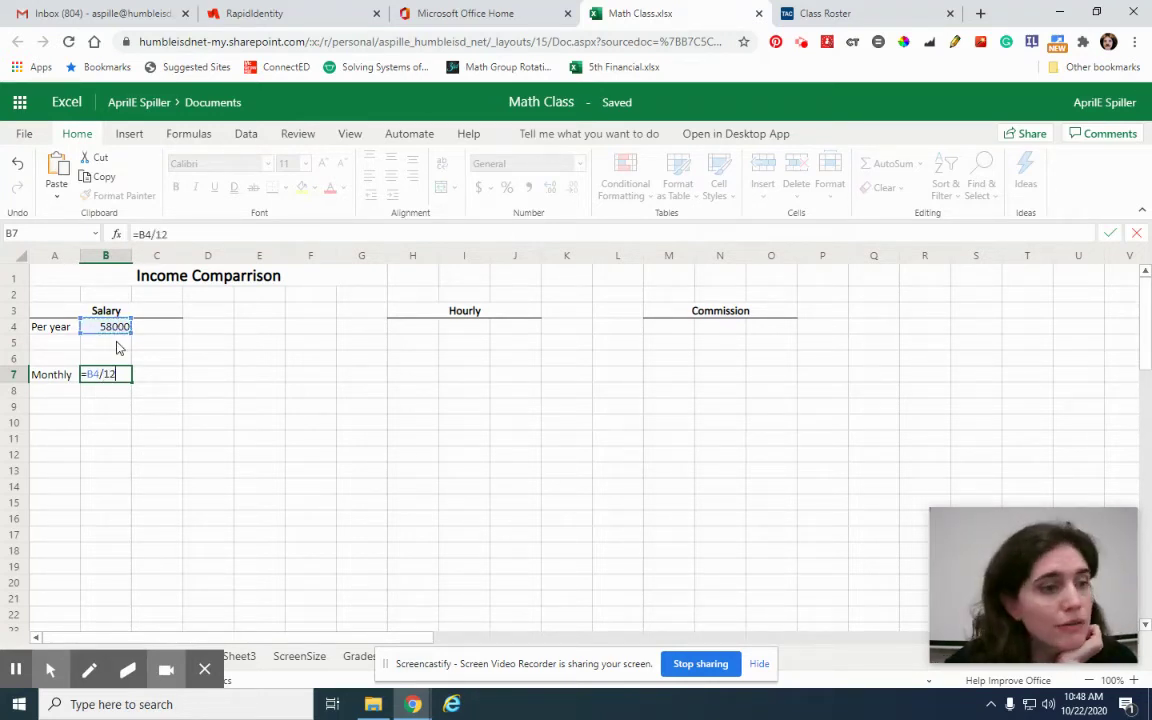
{"action": "key", "text": "Return"}
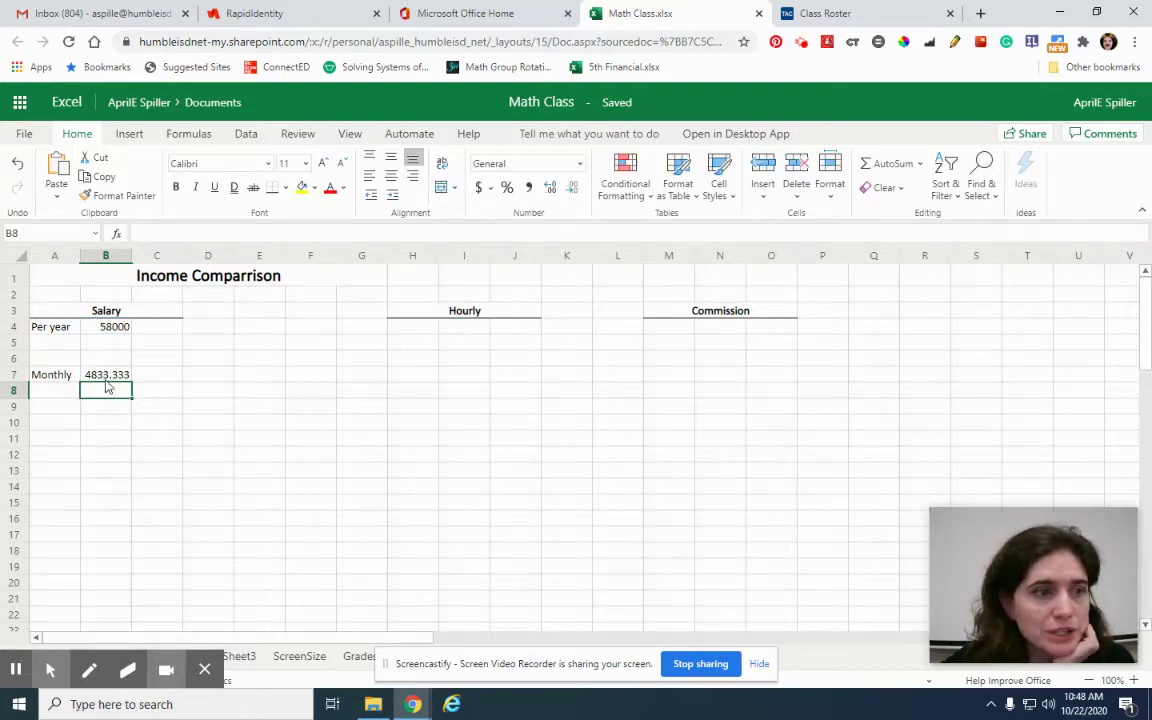
Fill the yearly salary cell B4 with the lightest green theme color.
{"action": "left_click", "coordinate": [104, 324]}
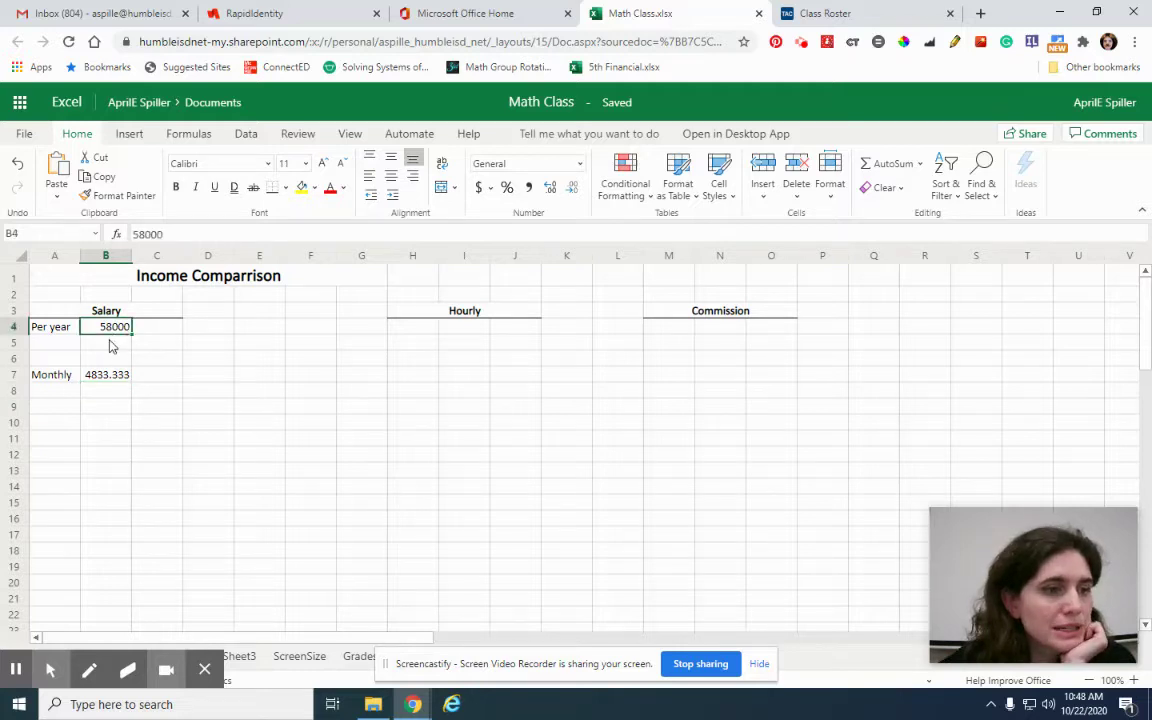
{"action": "left_click", "coordinate": [315, 188]}
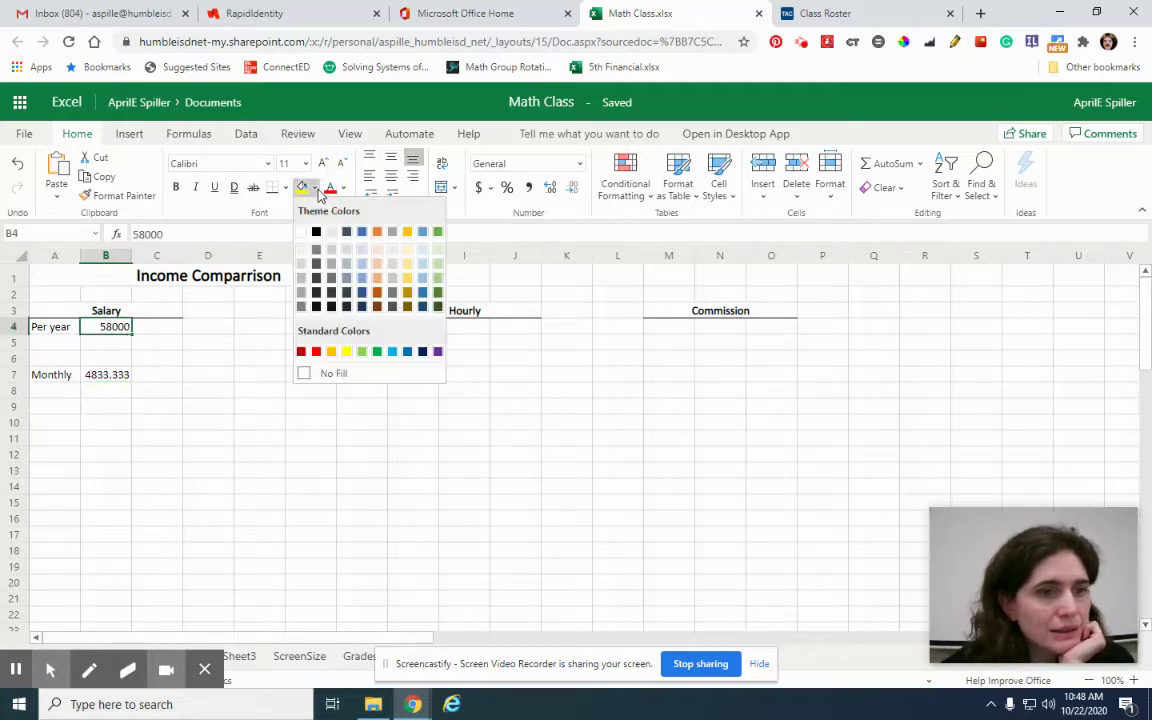
{"action": "left_click", "coordinate": [436, 250]}
{"action": "left_click", "coordinate": [262, 470]}
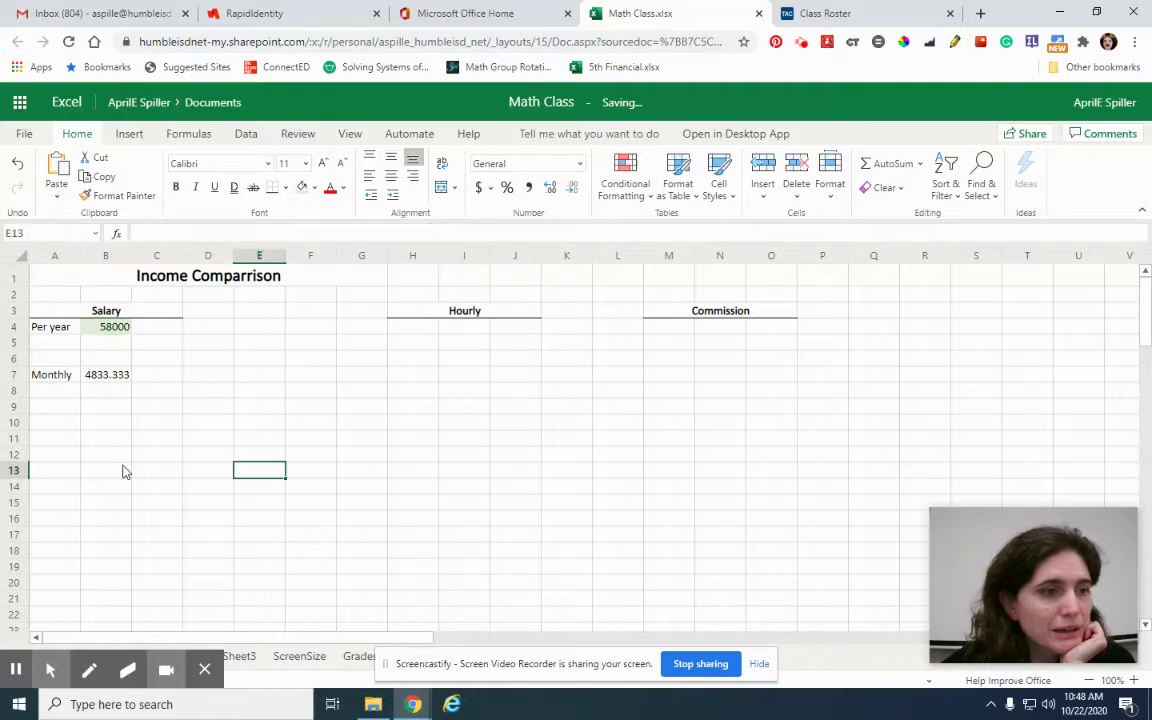
Fill the yearly salary cell B4 with the light gold theme color.
{"action": "left_click", "coordinate": [108, 327]}
{"action": "left_click", "coordinate": [314, 188]}
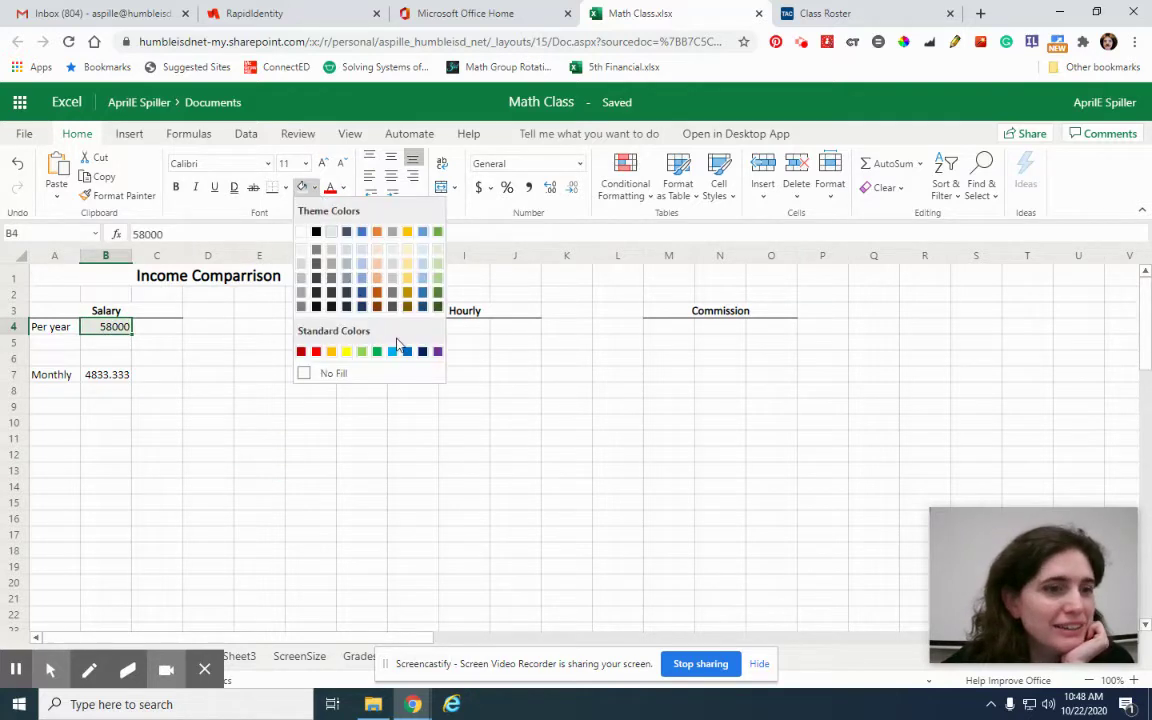
{"action": "left_click", "coordinate": [406, 263]}
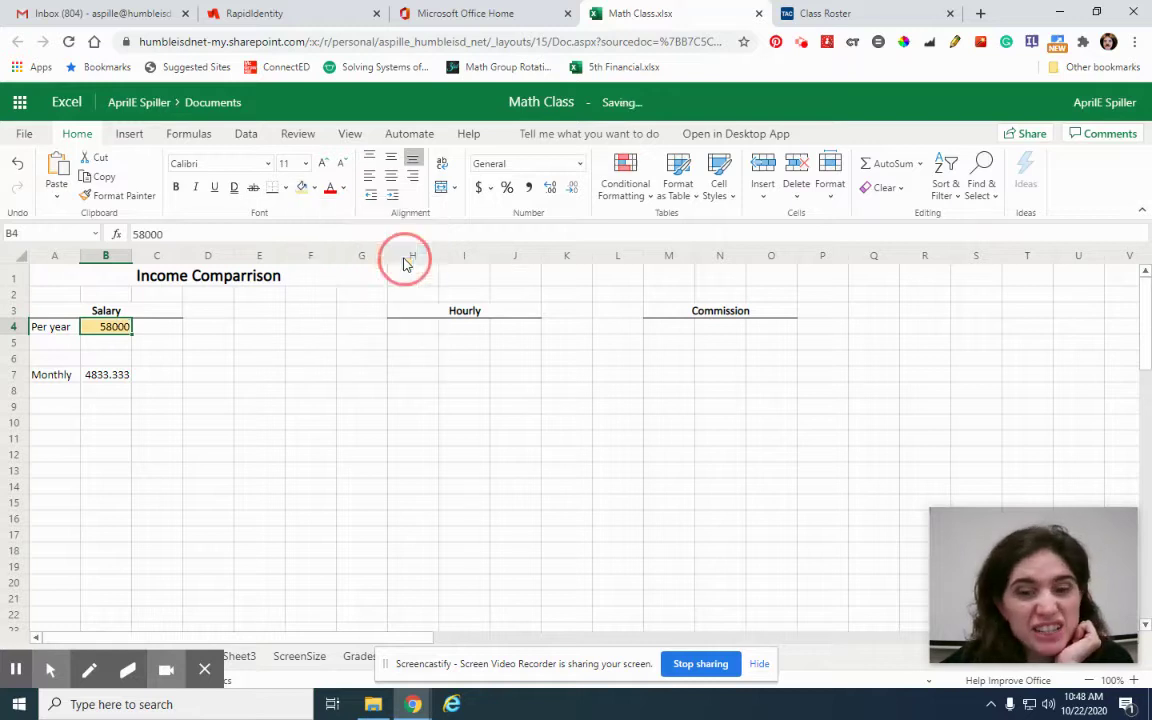
{"action": "left_click", "coordinate": [399, 378]}
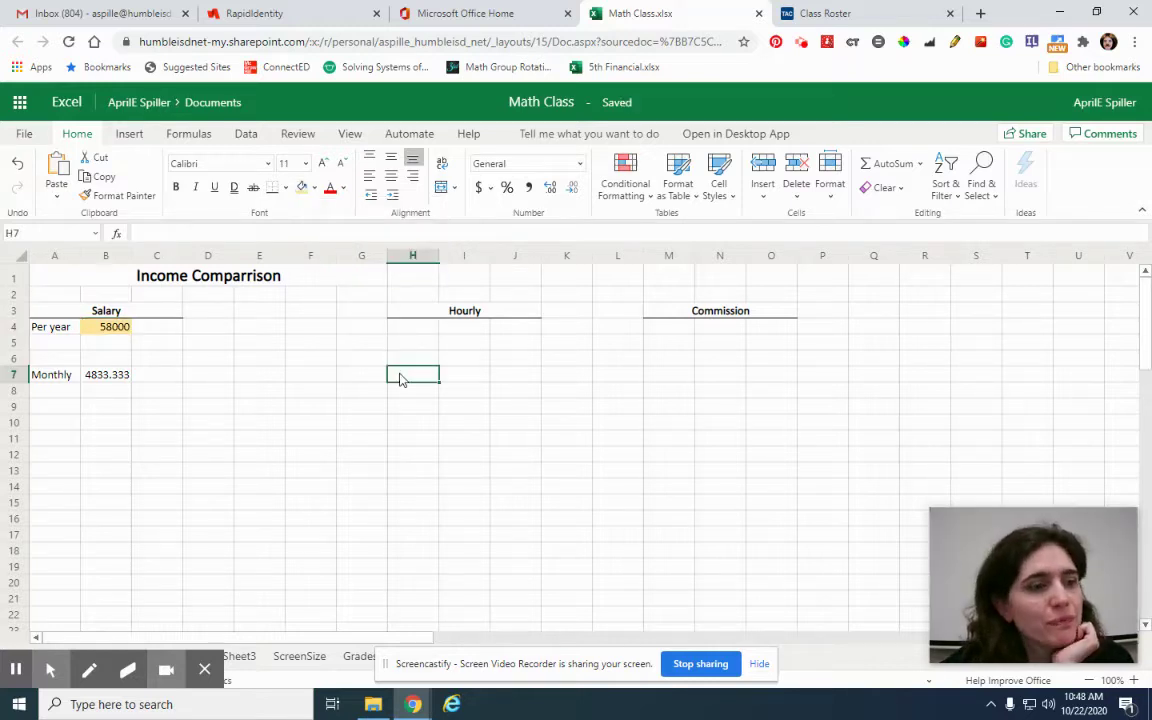
Make the Monthly label in A7 and the Per year label in A4 bold.
{"action": "left_click", "coordinate": [68, 380]}
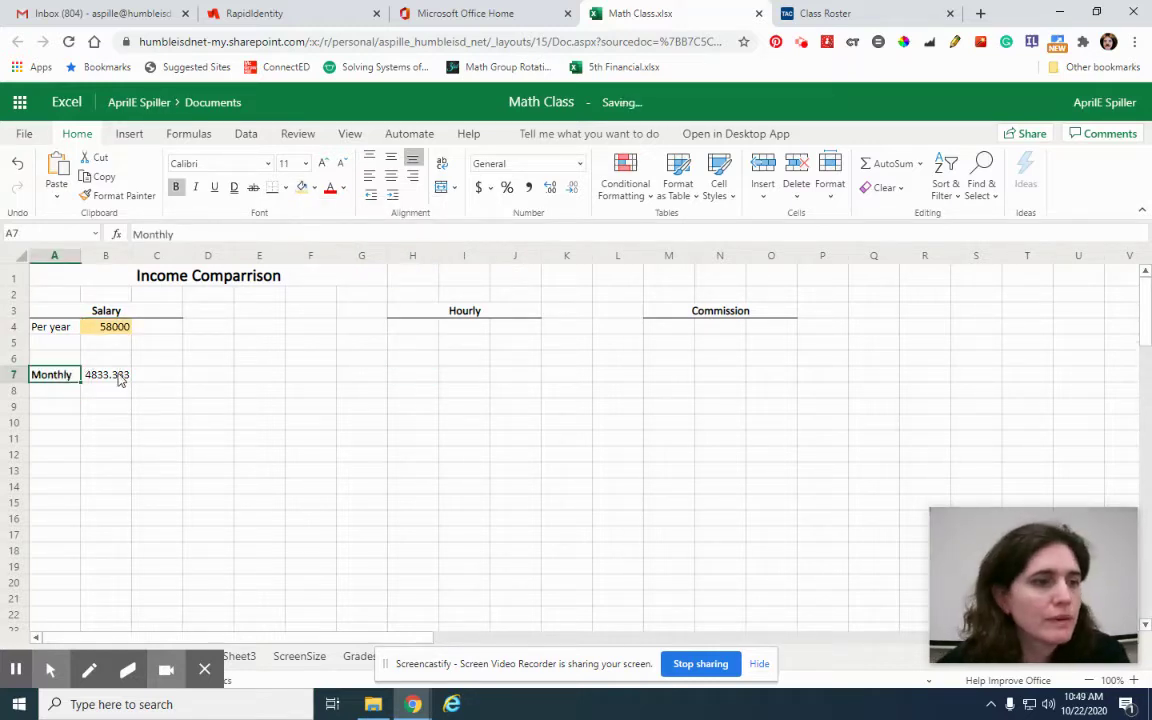
{"action": "left_click", "coordinate": [117, 375]}
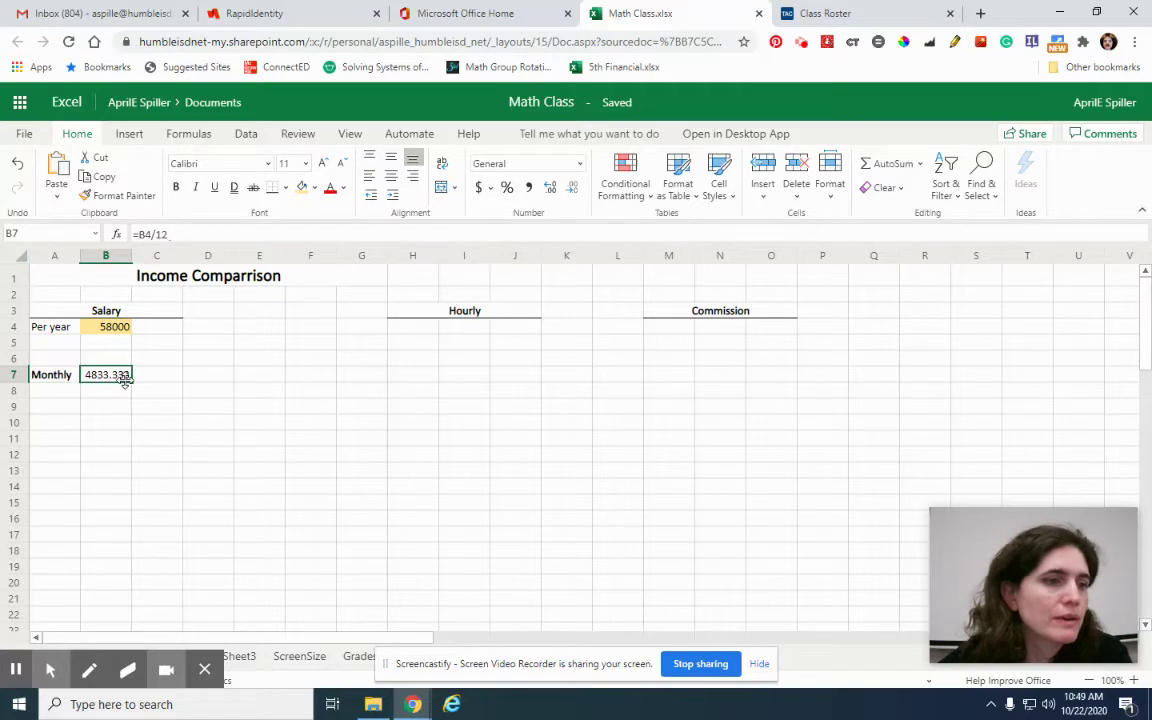
{"action": "left_click", "coordinate": [48, 327]}
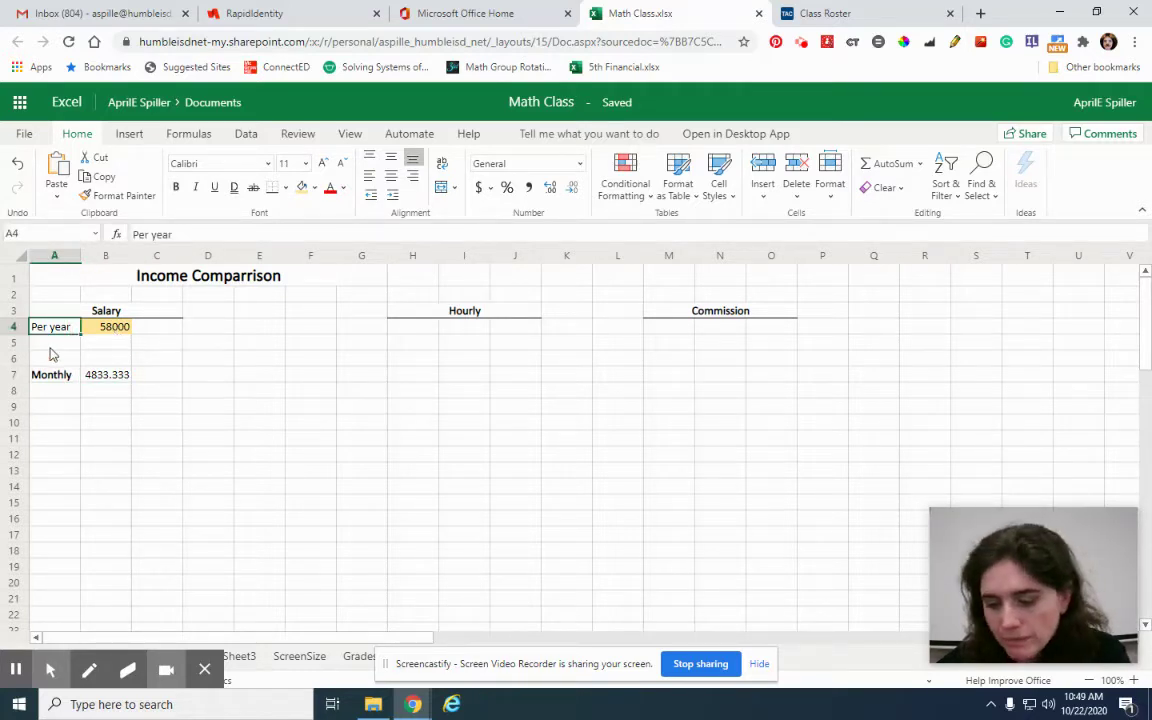
{"action": "left_click", "coordinate": [128, 404]}
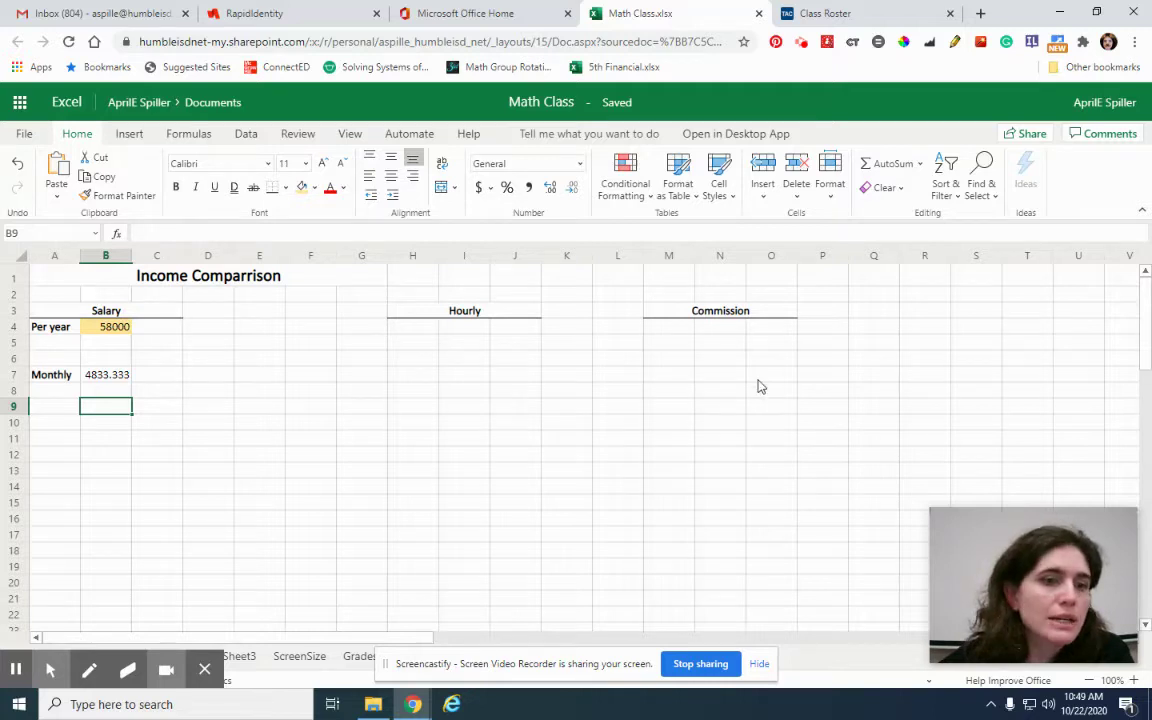
Enter the label Per hour in H4 and the hourly rate 30 in I4.
{"action": "left_click", "coordinate": [433, 329]}
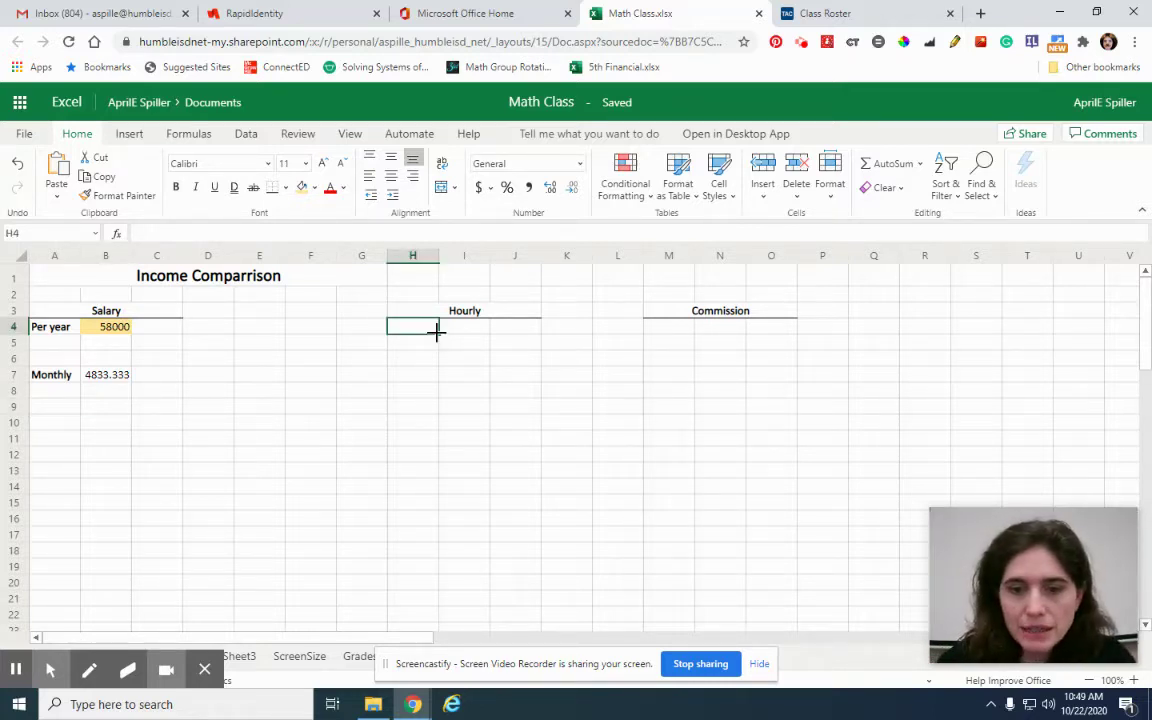
{"action": "type", "text": "Per hour"}
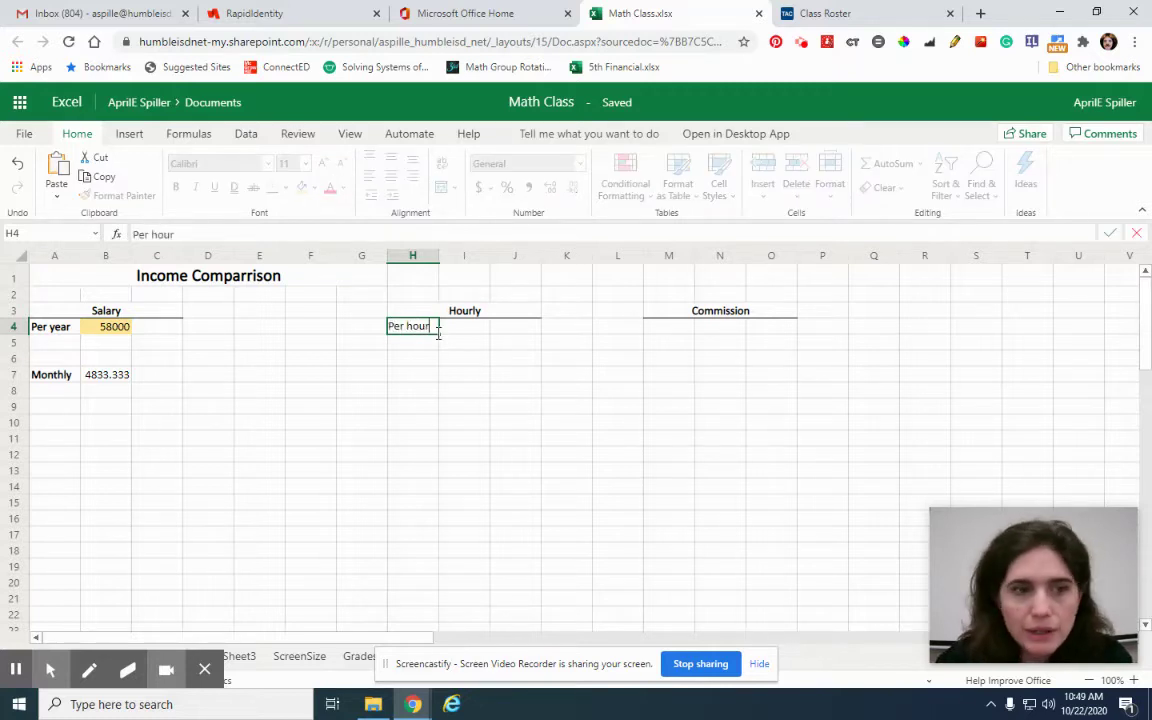
{"action": "key", "text": "Tab"}
{"action": "type", "text": "30"}
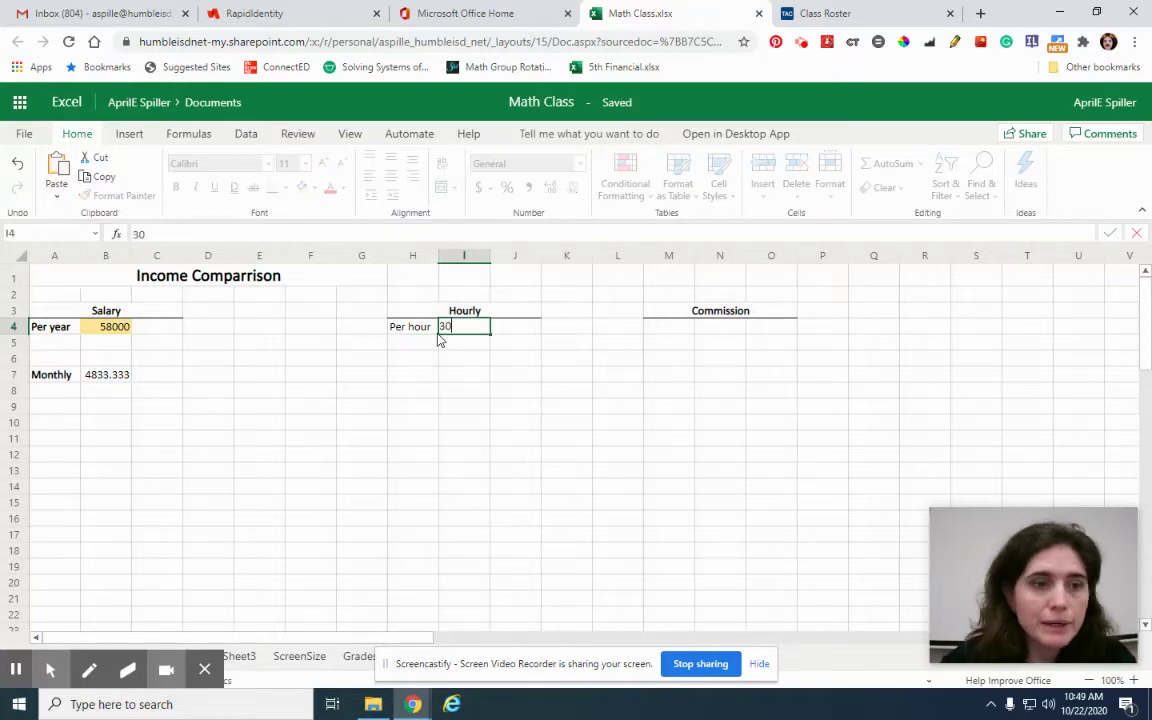
{"action": "key", "text": "Return"}
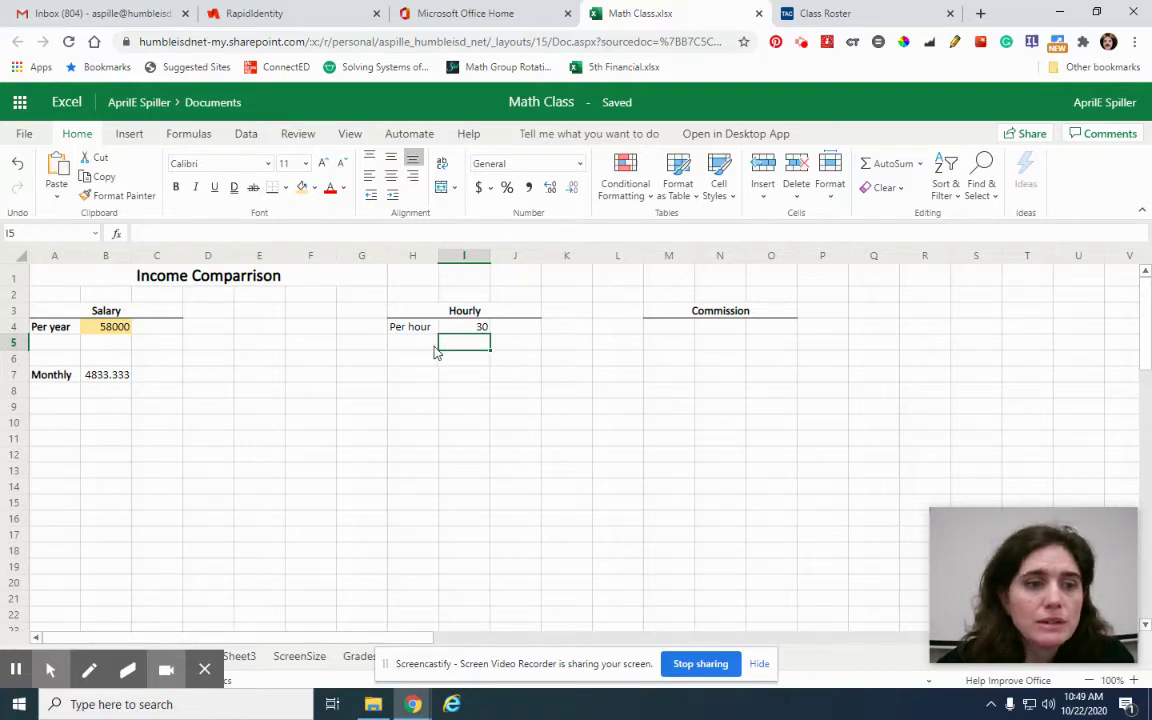
Enter the label Per Week in H5, below the Per hour label.
{"action": "left_click", "coordinate": [420, 347]}
{"action": "type", "text": "Per Week"}
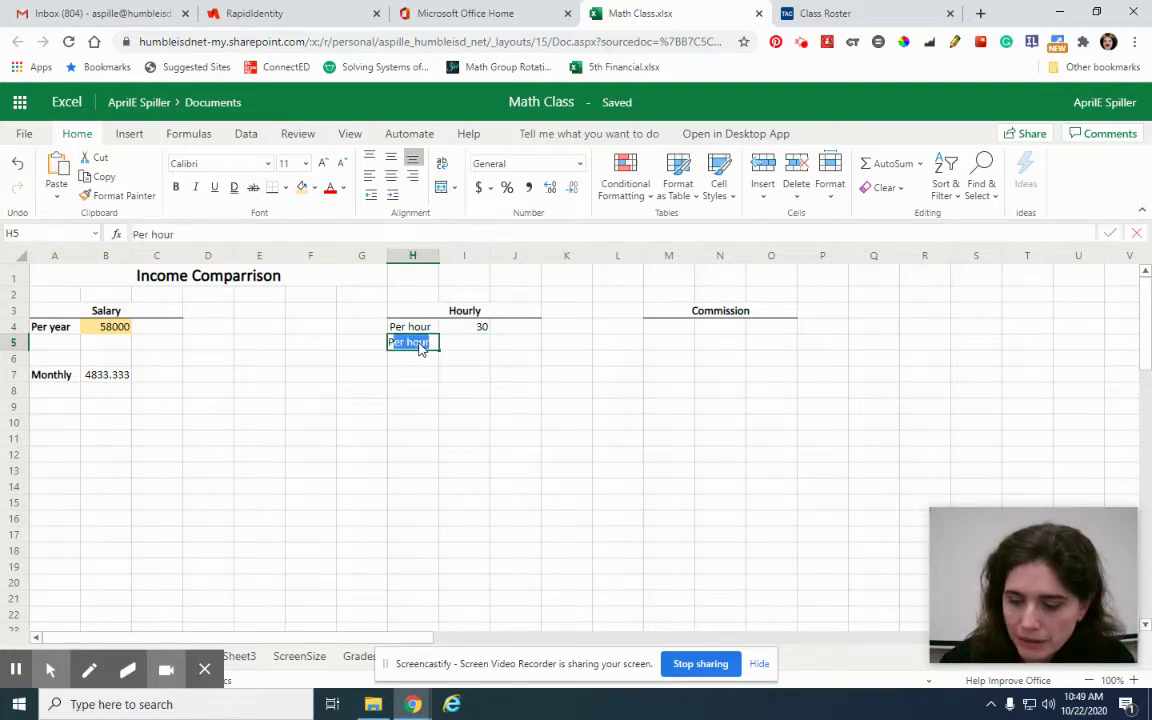
{"action": "left_click", "coordinate": [472, 388]}
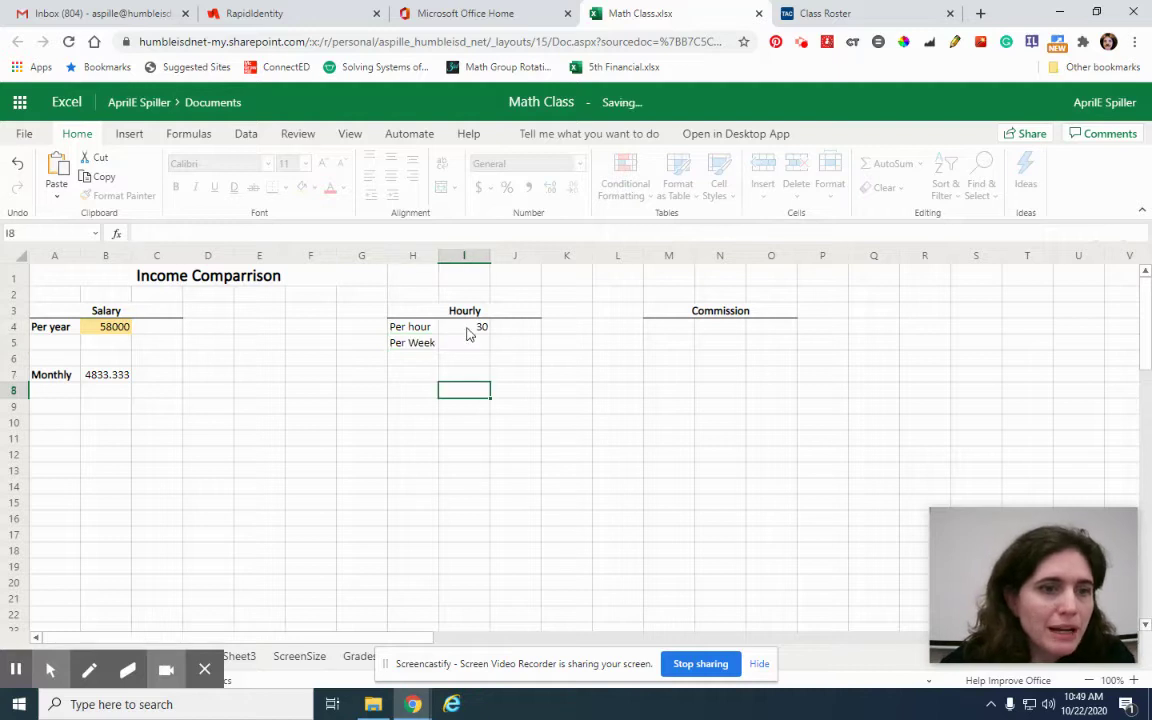
Fill the hourly rate cell I4 with the same light gold color as the salary cell.
{"action": "left_click", "coordinate": [470, 328]}
{"action": "left_click", "coordinate": [302, 188]}
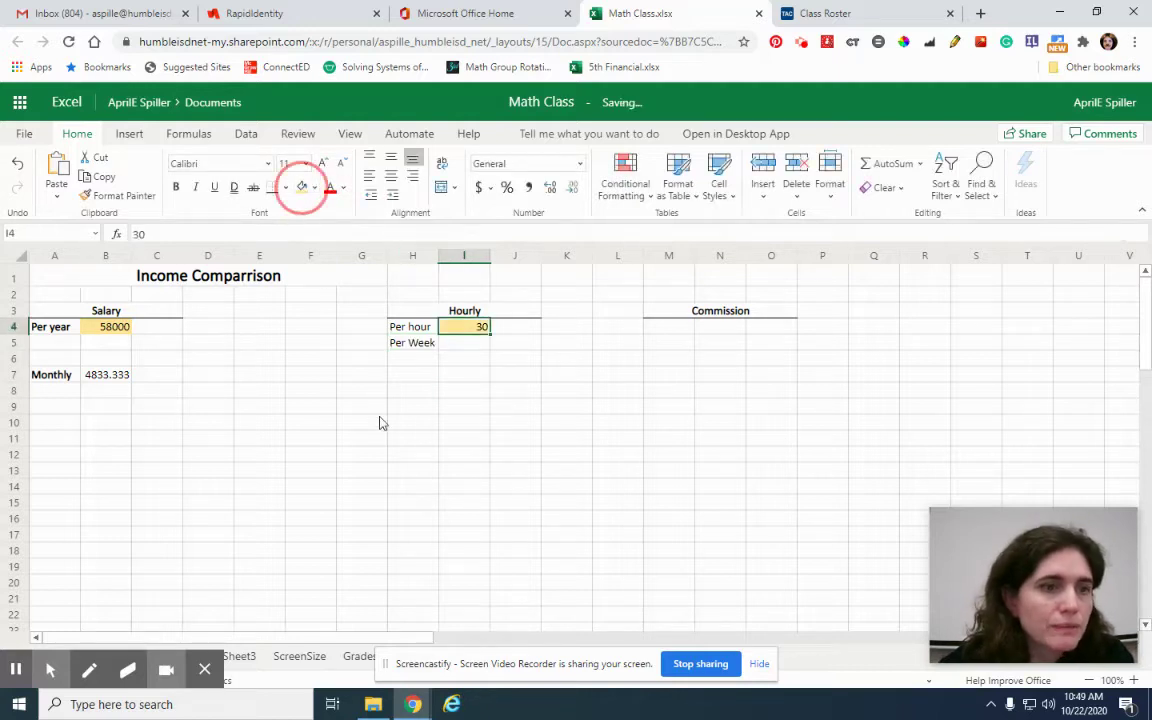
{"action": "left_click", "coordinate": [362, 416]}
{"action": "left_click", "coordinate": [476, 345]}
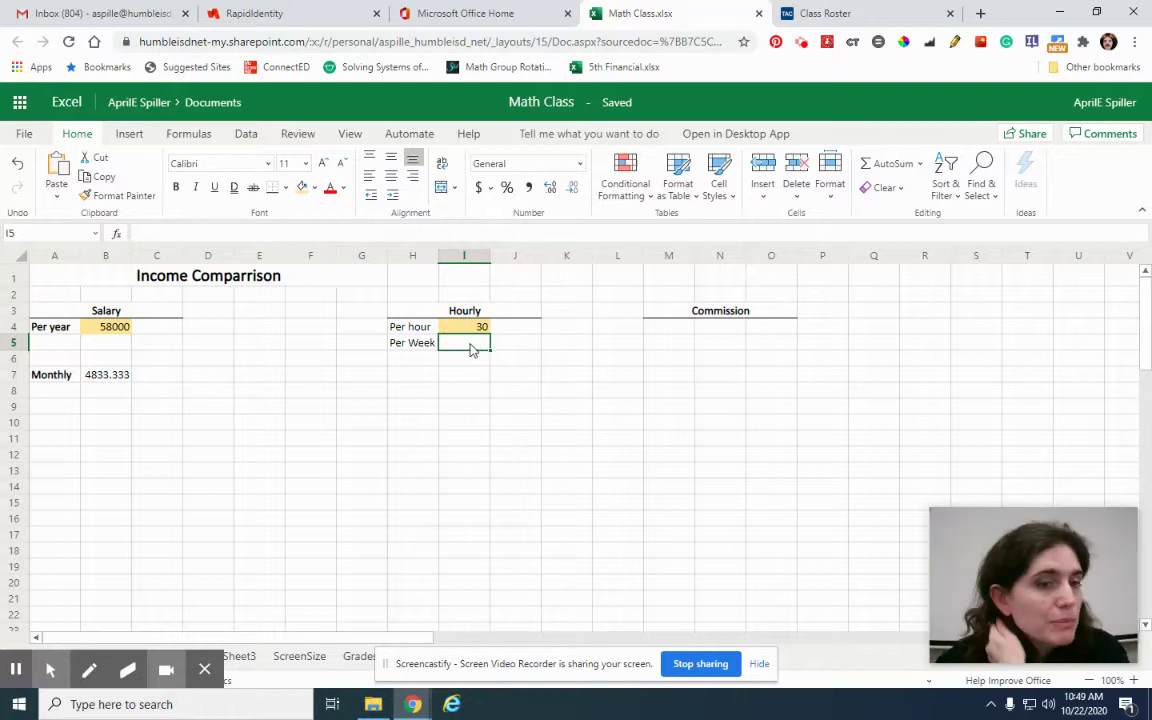
Enter the note Assuming 40 hour week in H9.
{"action": "left_click", "coordinate": [398, 405]}
{"action": "type", "text": "A"}
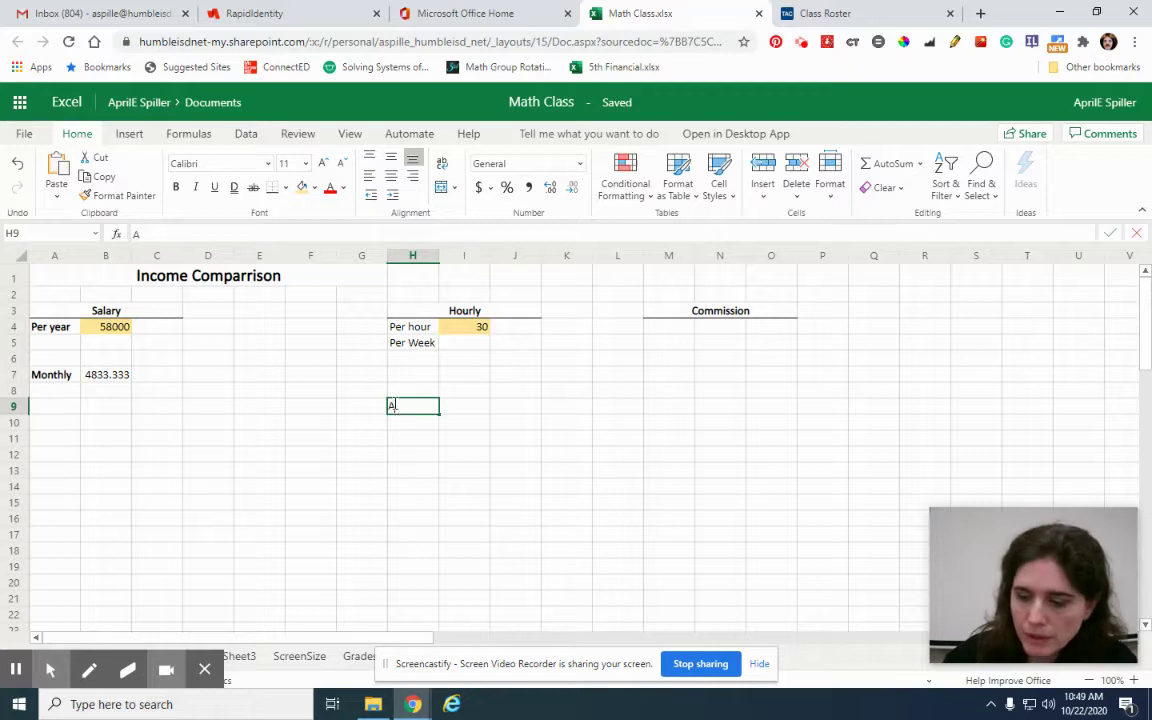
{"action": "type", "text": "ssuming 40 h"}
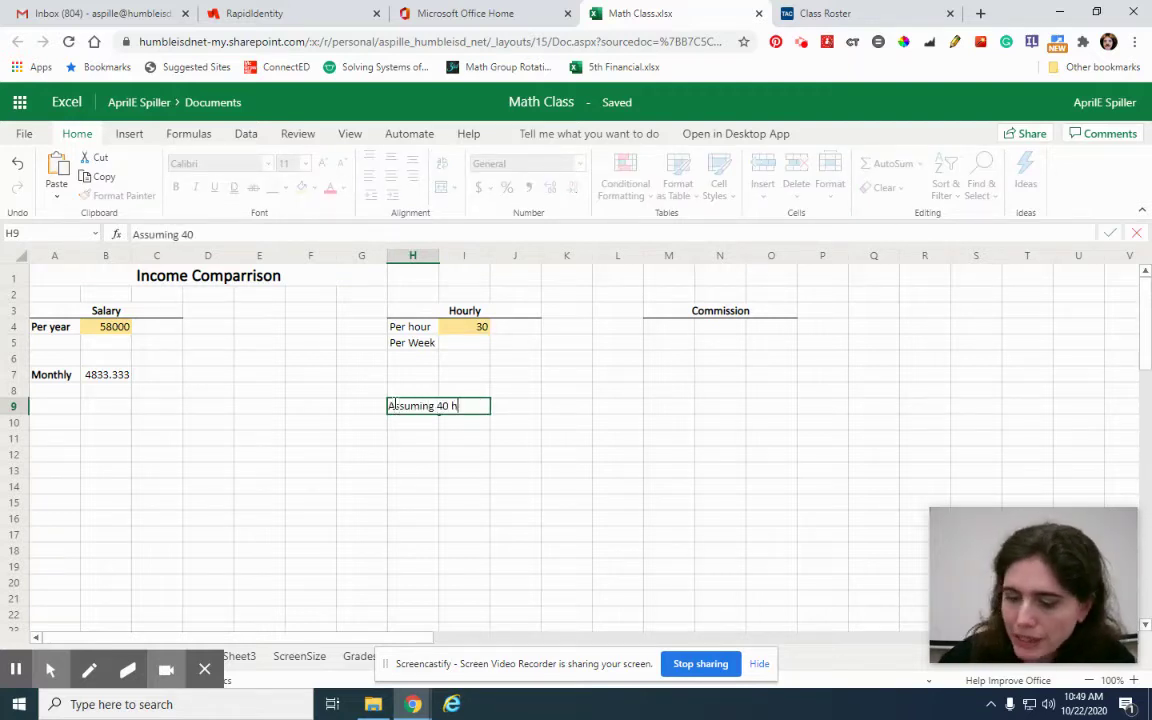
{"action": "type", "text": "our week"}
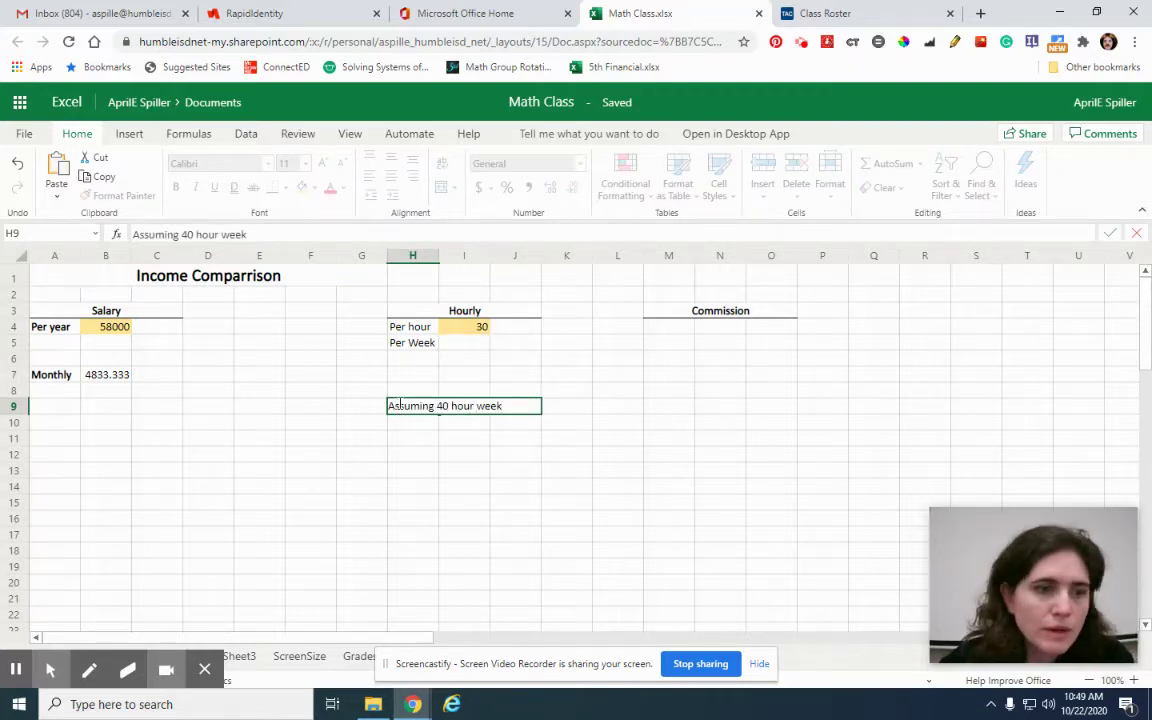
{"action": "key", "text": "Return"}
{"action": "key", "text": "Return"}
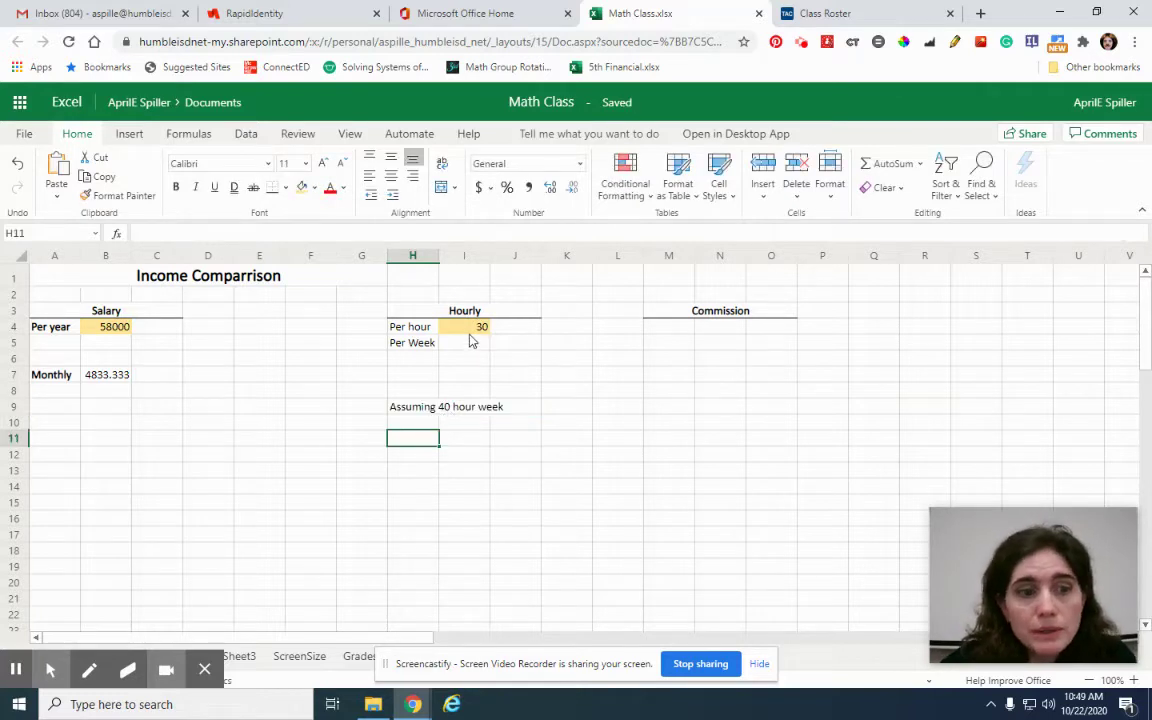
Move the Per Week label down to H6 and enter the label Hr/ wk in H5.
{"action": "left_click", "coordinate": [416, 346]}
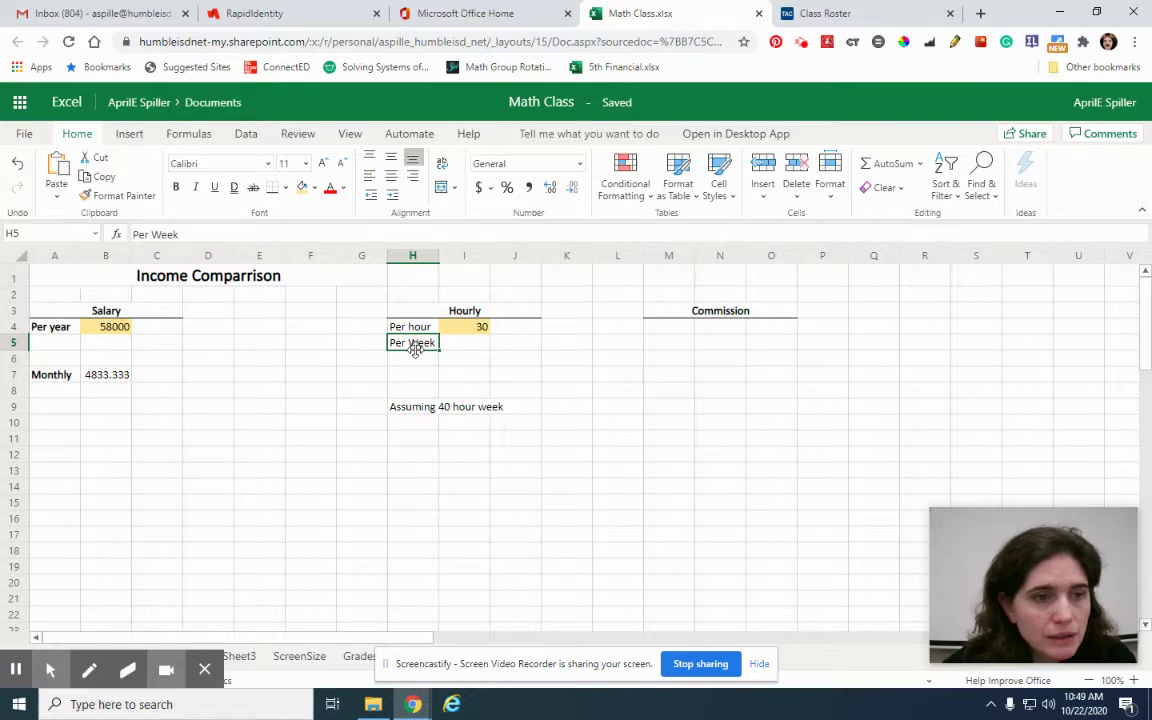
{"action": "left_click_drag", "start_coordinate": [416, 350], "coordinate": [412, 357]}
{"action": "left_click", "coordinate": [403, 347]}
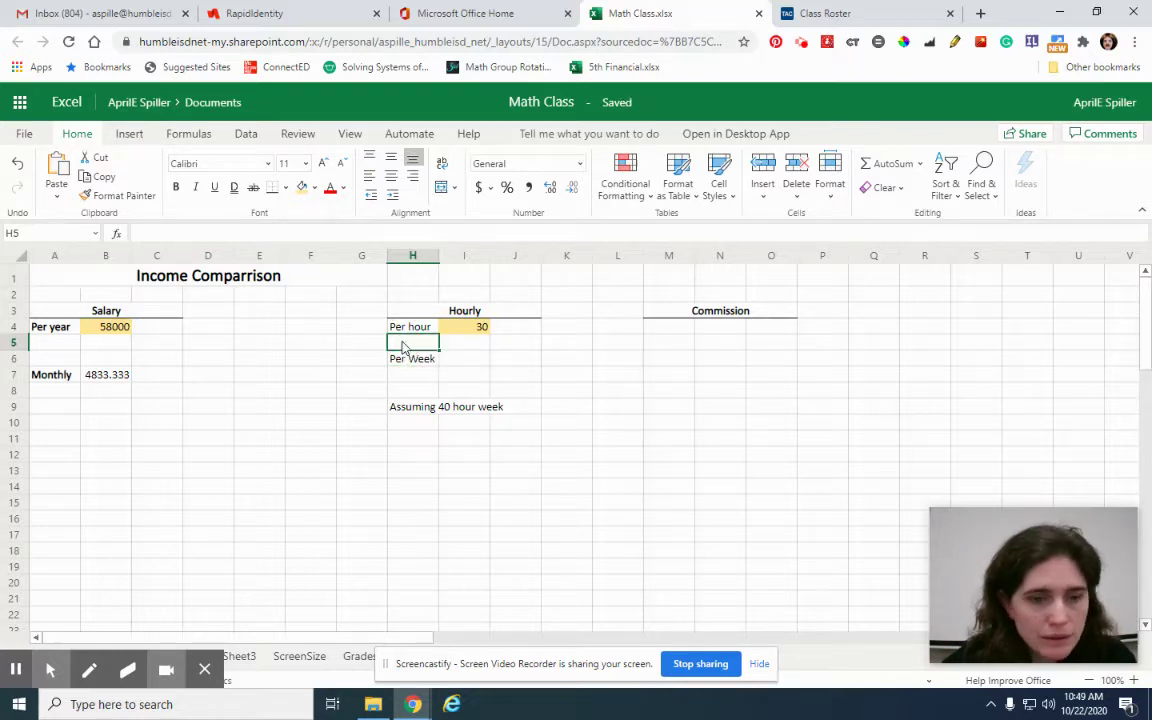
{"action": "type", "text": "Hors/"}
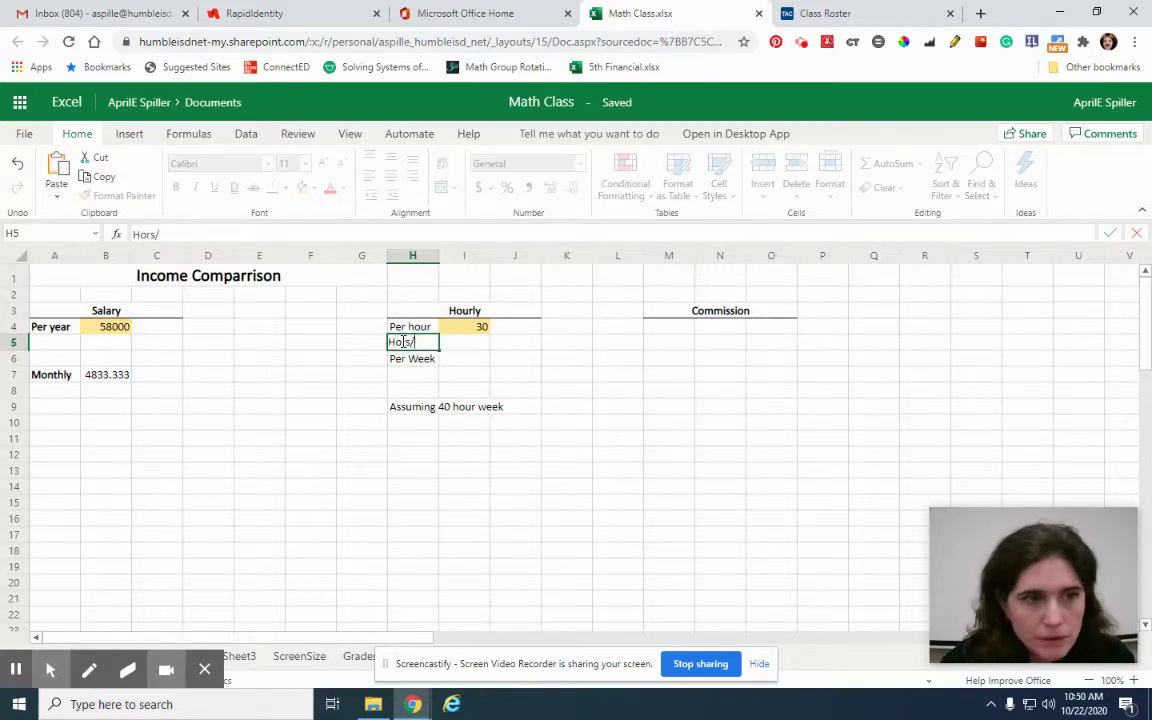
{"action": "key", "text": "BackSpace"}
{"action": "key", "text": "BackSpace"}
{"action": "key", "text": "BackSpace"}
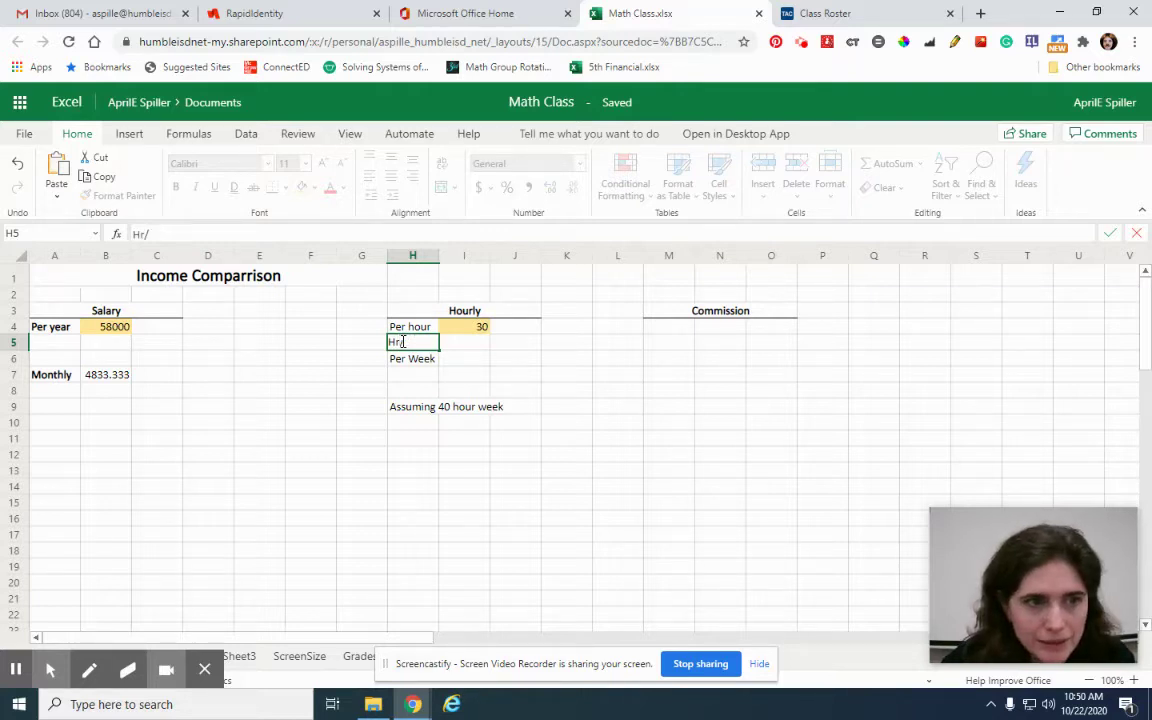
{"action": "type", "text": "r/ wk"}
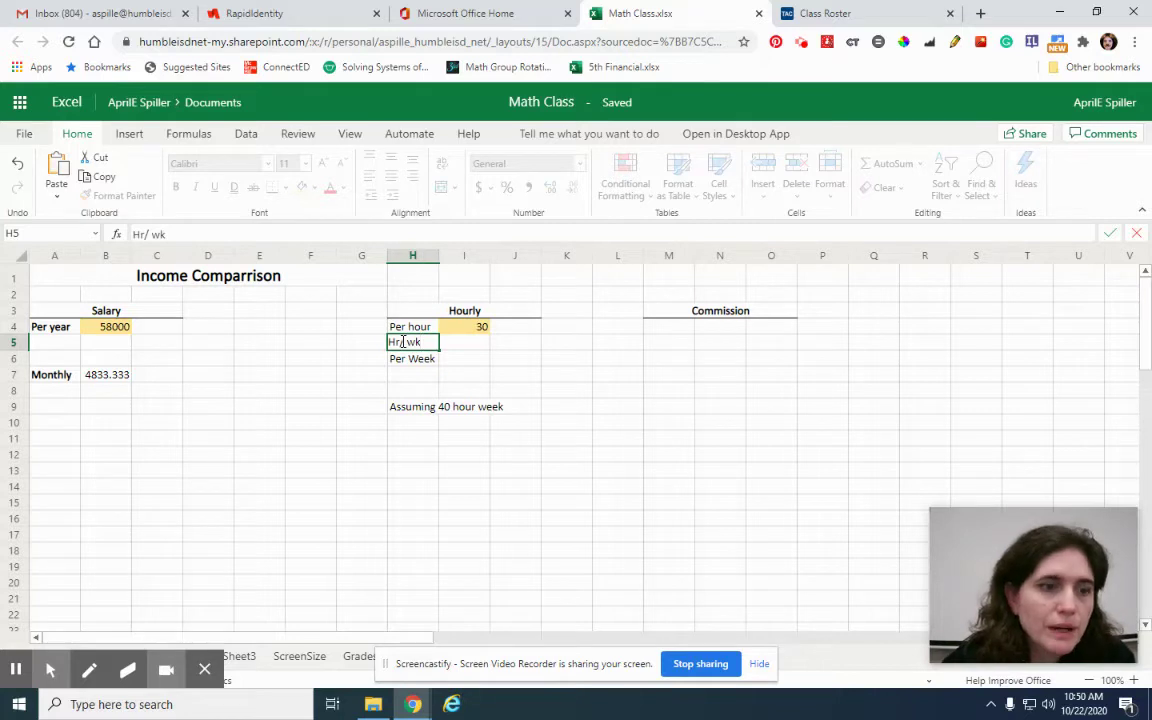
Enter 40 as the weekly hours in I5.
{"action": "left_click", "coordinate": [455, 343]}
{"action": "type", "text": "40"}
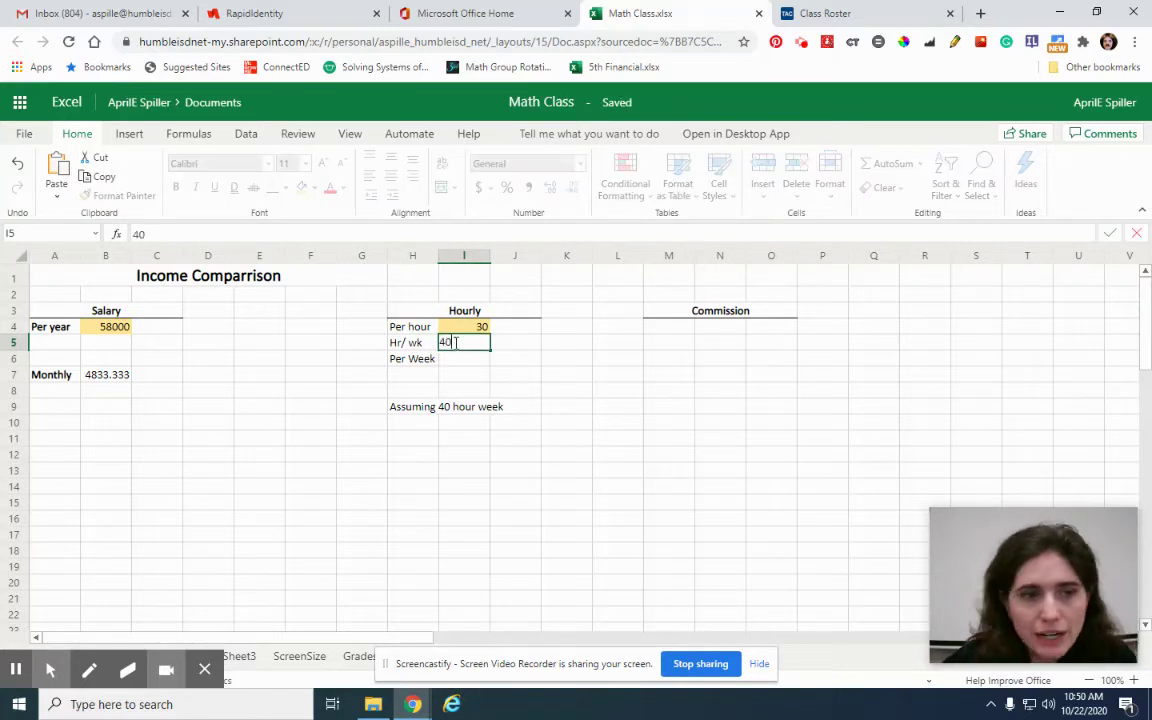
{"action": "left_click", "coordinate": [499, 440]}
Delete the note about the 40 hour week from H9.
{"action": "left_click", "coordinate": [407, 400]}
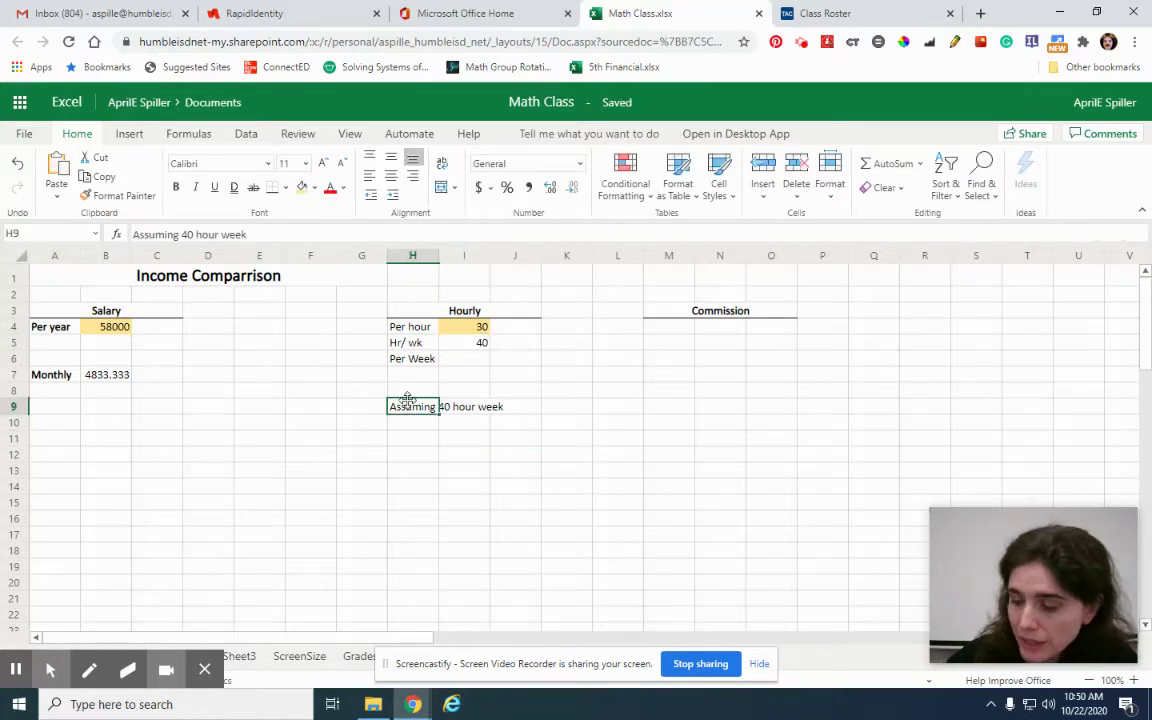
{"action": "key", "text": "Delete"}
{"action": "left_click", "coordinate": [481, 372]}
Fill the weekly hours cell I5 with the same light gold color as the hourly rate cell.
{"action": "left_click", "coordinate": [463, 344]}
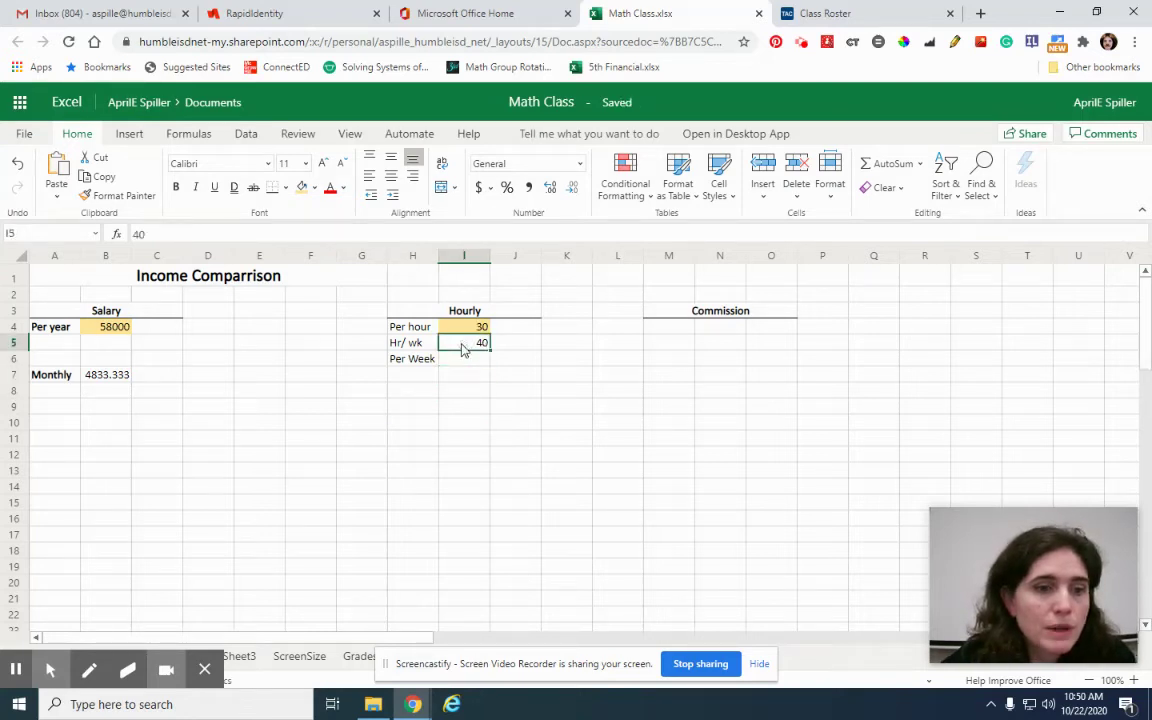
{"action": "left_click", "coordinate": [302, 188]}
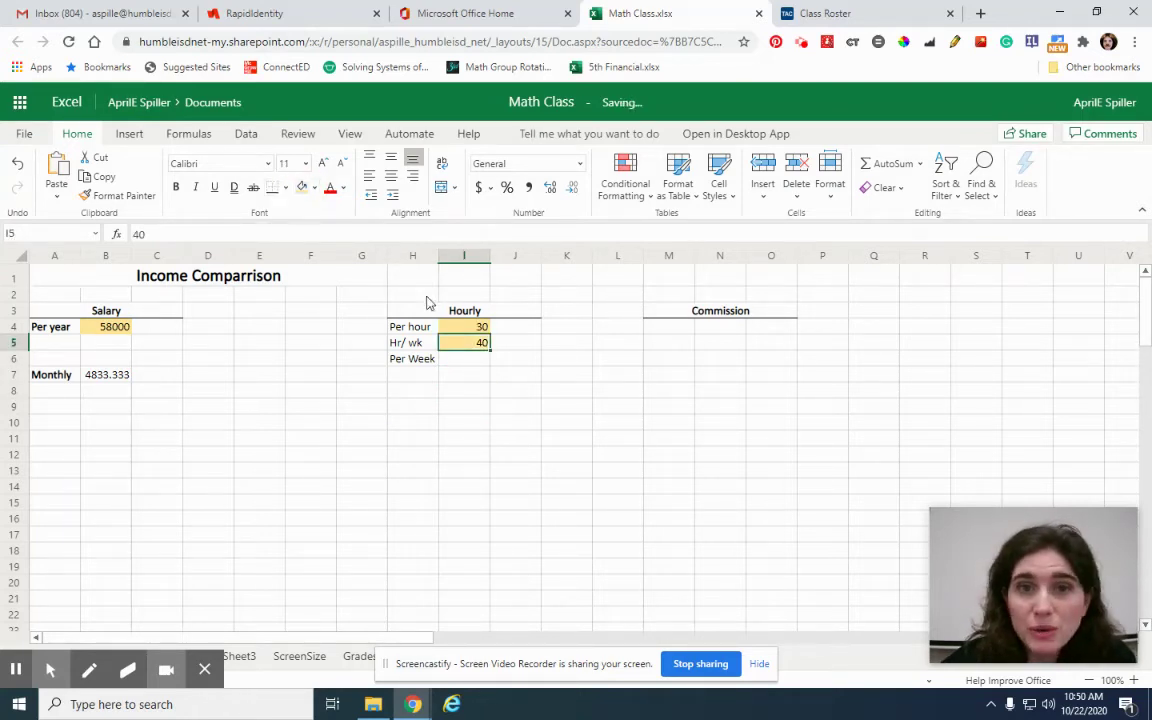
Calculate the hourly section's weekly pay in I6 with the formula =I5*I4.
{"action": "left_click", "coordinate": [476, 356]}
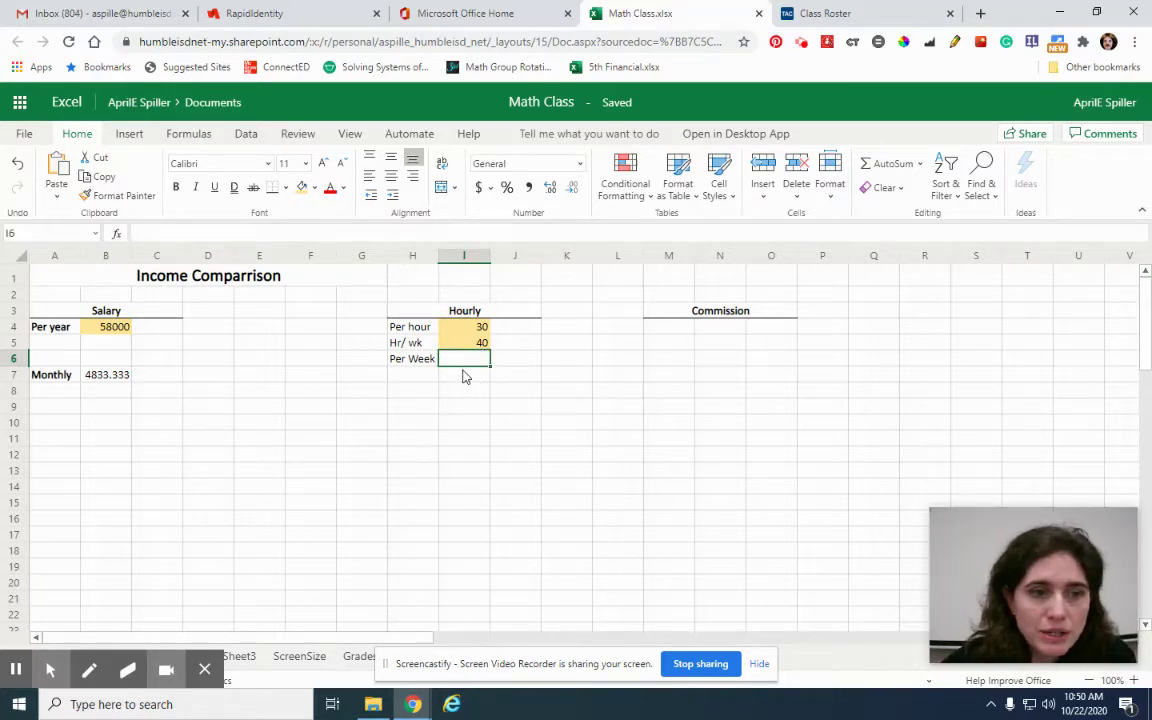
{"action": "type", "text": "="}
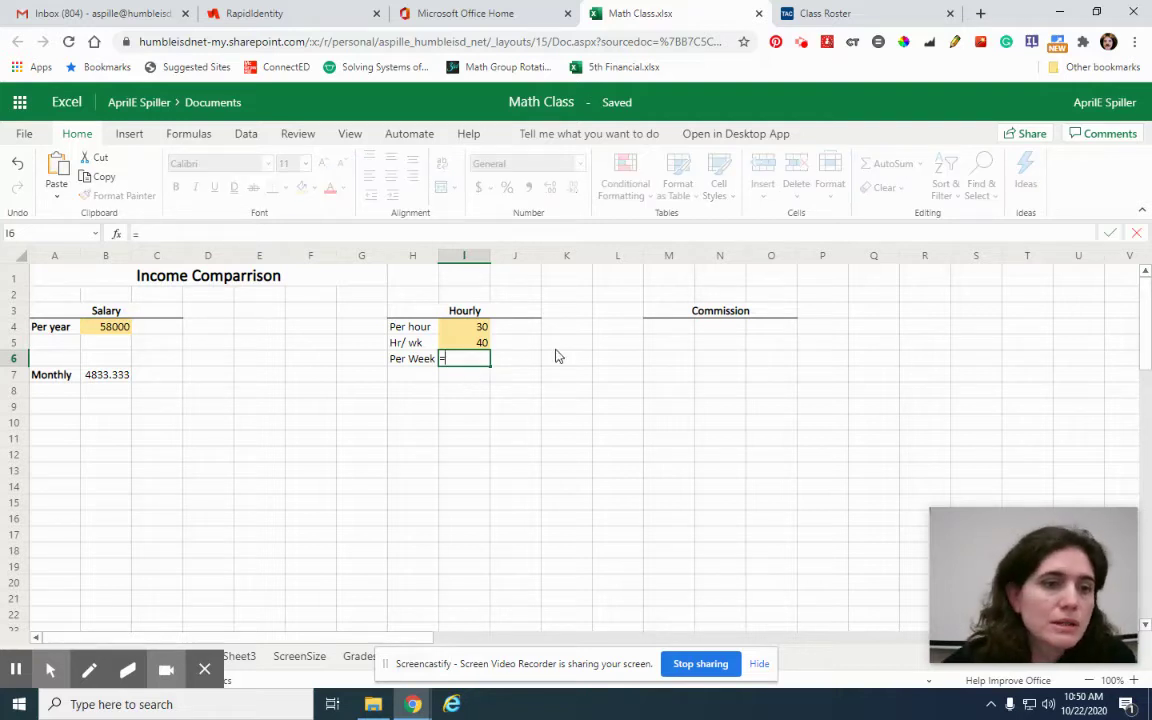
{"action": "left_click", "coordinate": [452, 348]}
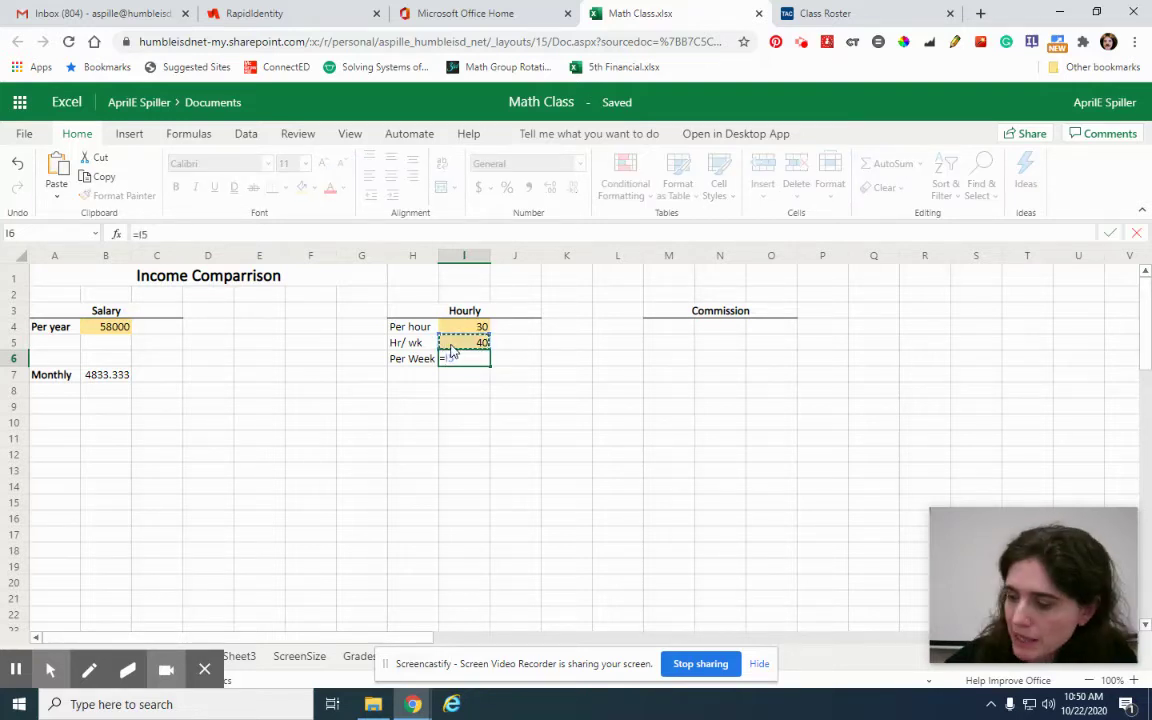
{"action": "type", "text": "*"}
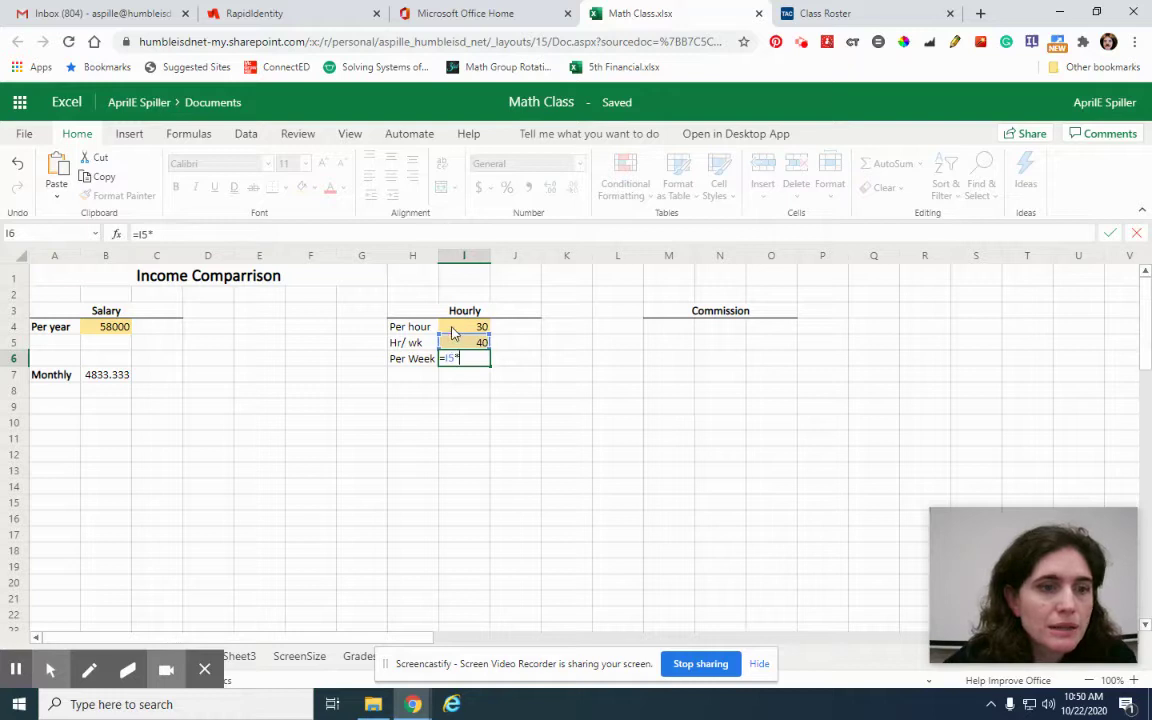
{"action": "left_click", "coordinate": [452, 330]}
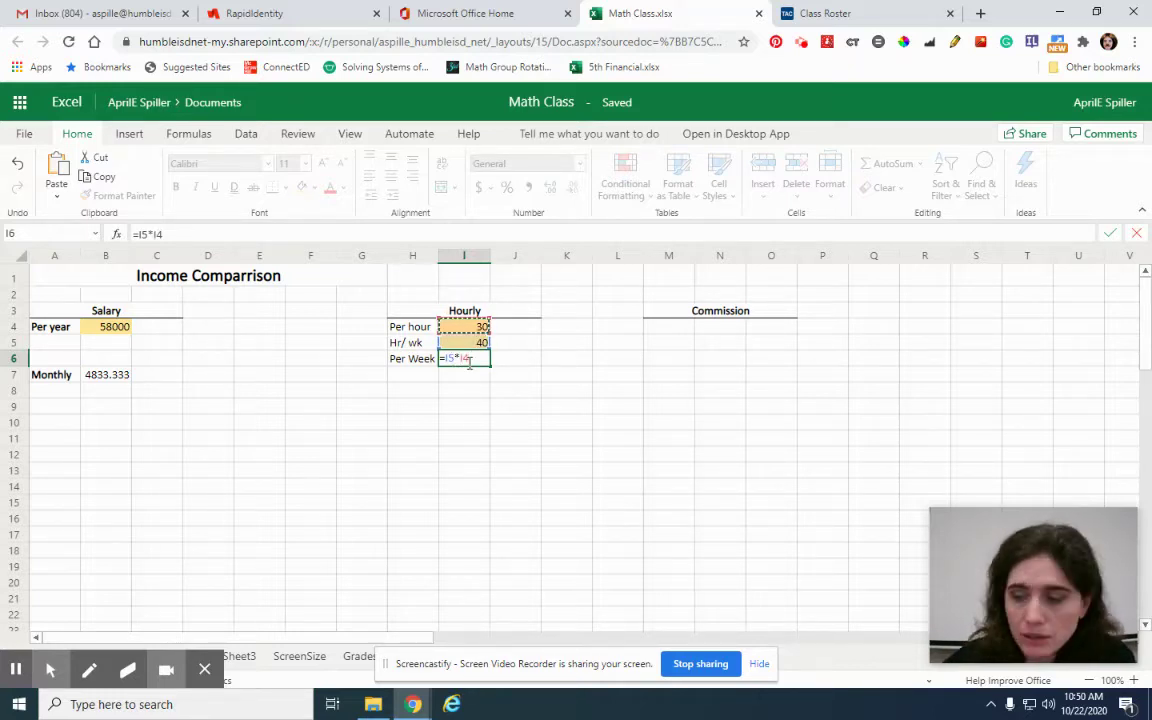
{"action": "key", "text": "Return"}
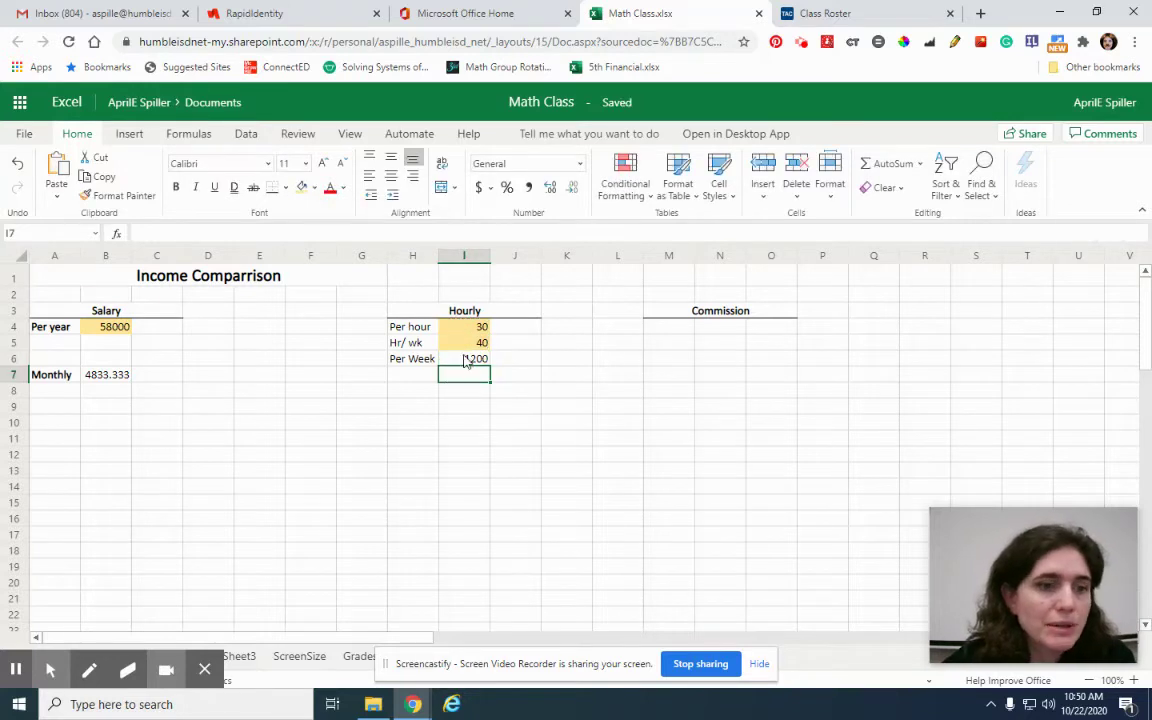
Add the label Per year in H7 and calculate the yearly pay in I7 as 52 times the weekly pay in I6.
{"action": "left_click", "coordinate": [412, 379]}
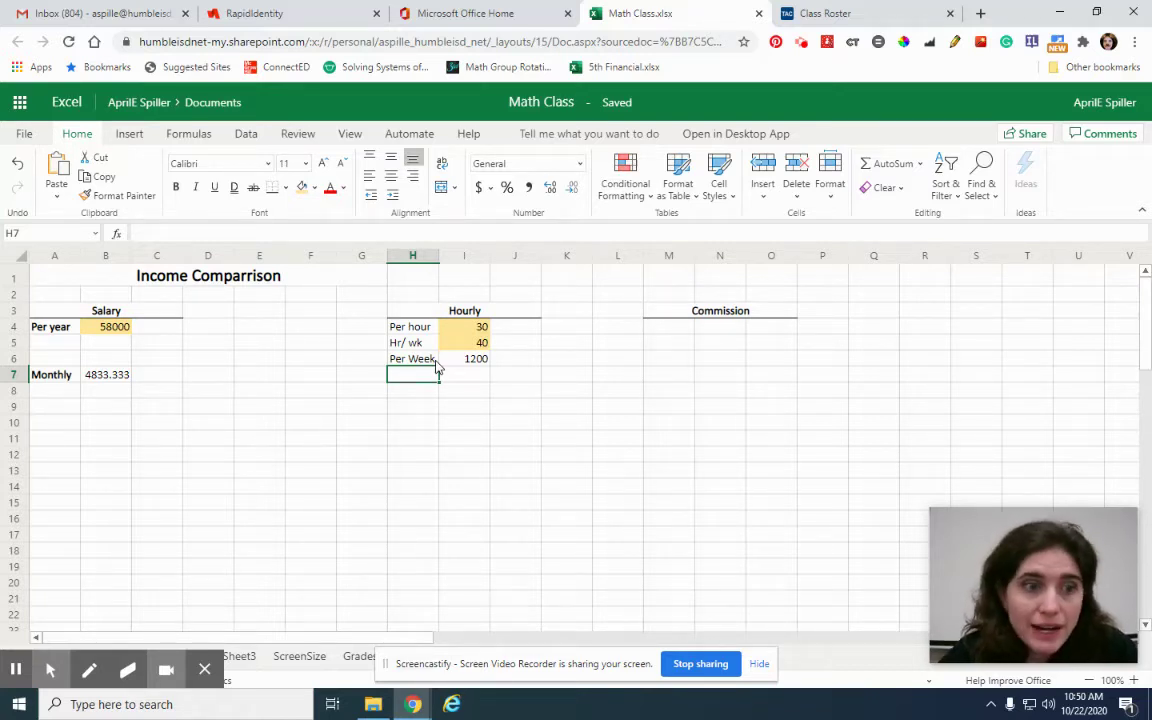
{"action": "type", "text": "Per year"}
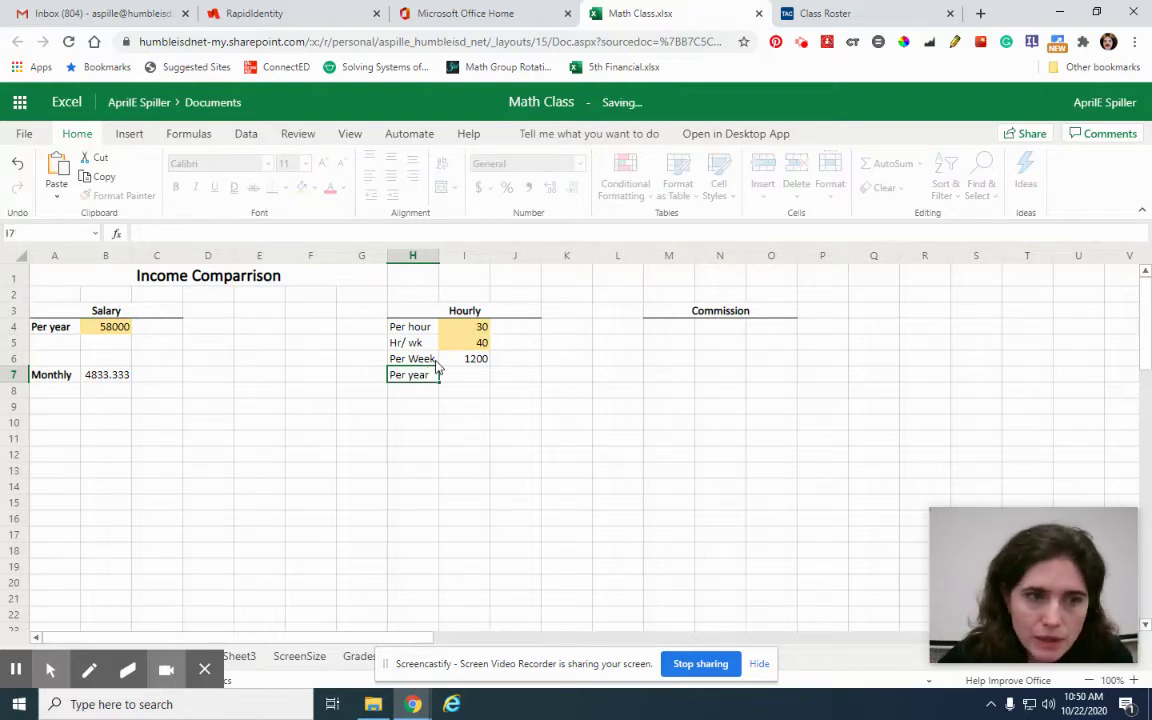
{"action": "key", "text": "Tab"}
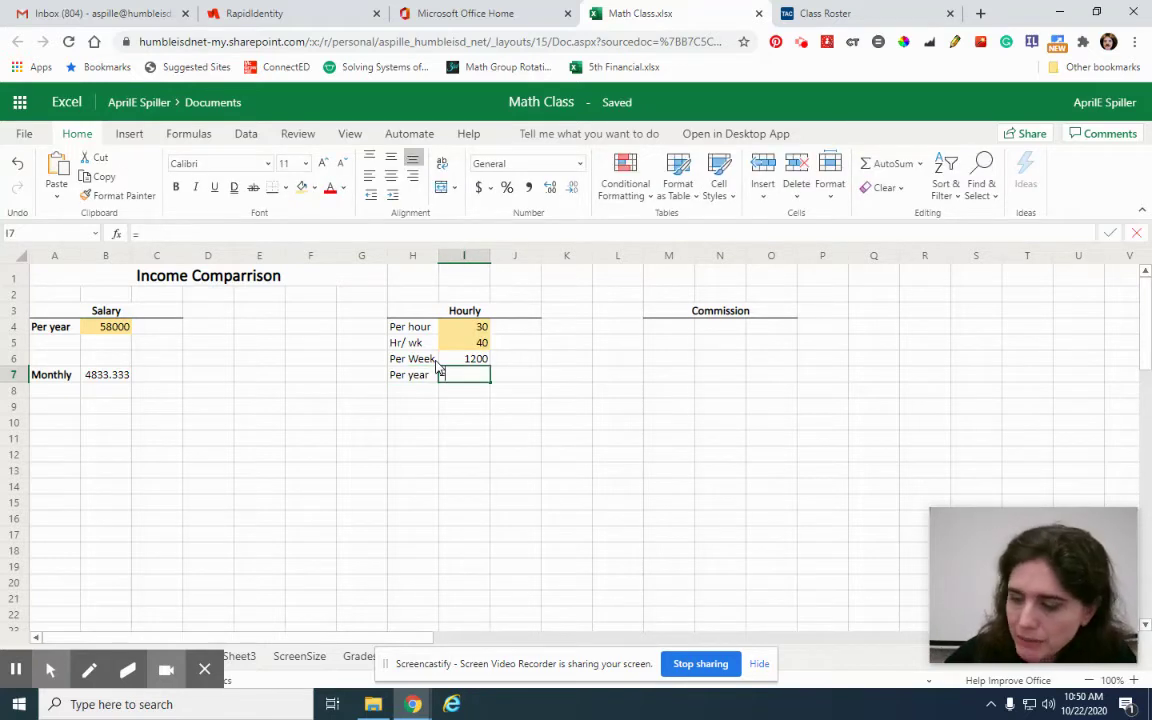
{"action": "type", "text": "=52*"}
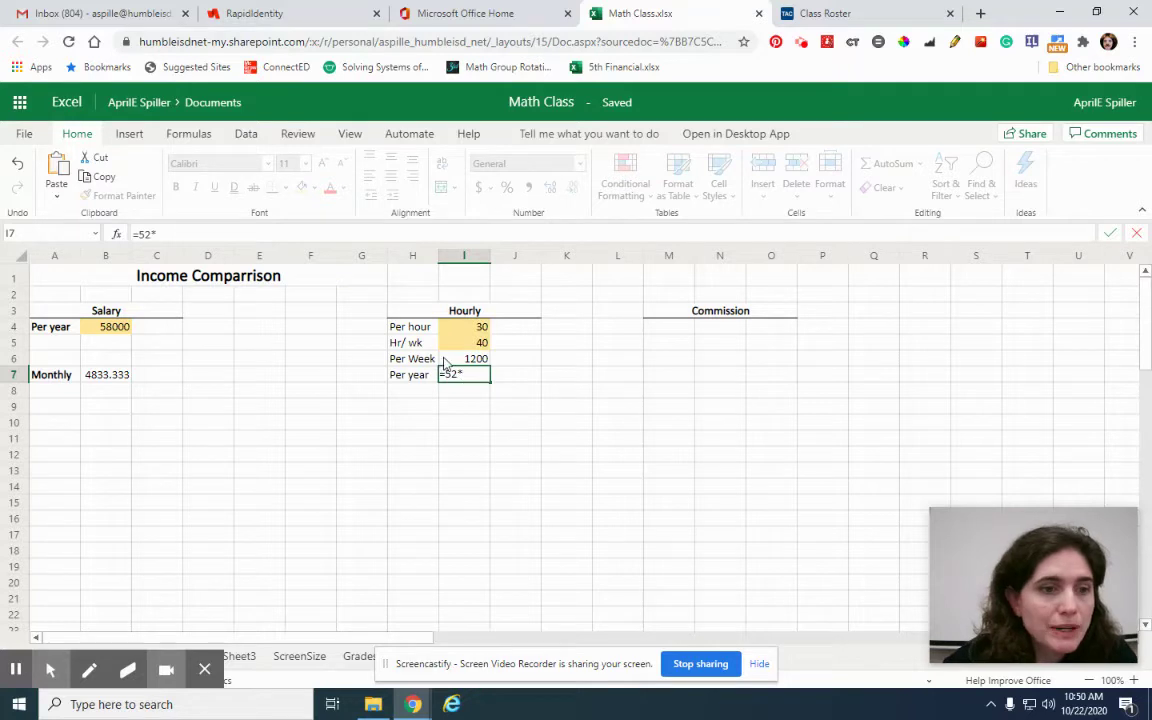
{"action": "left_click", "coordinate": [445, 362]}
{"action": "key", "text": "Return"}
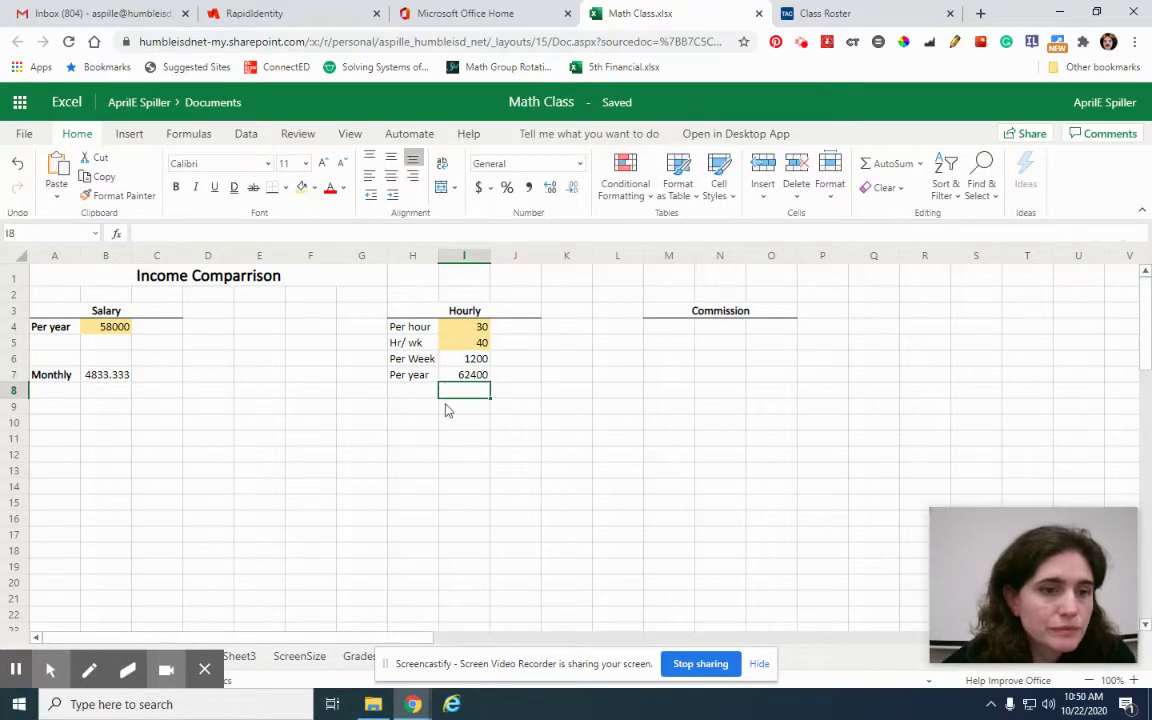
Add the label Monthly in H9 and calculate the monthly pay in I9 with the formula =I7/12.
{"action": "left_click", "coordinate": [405, 408]}
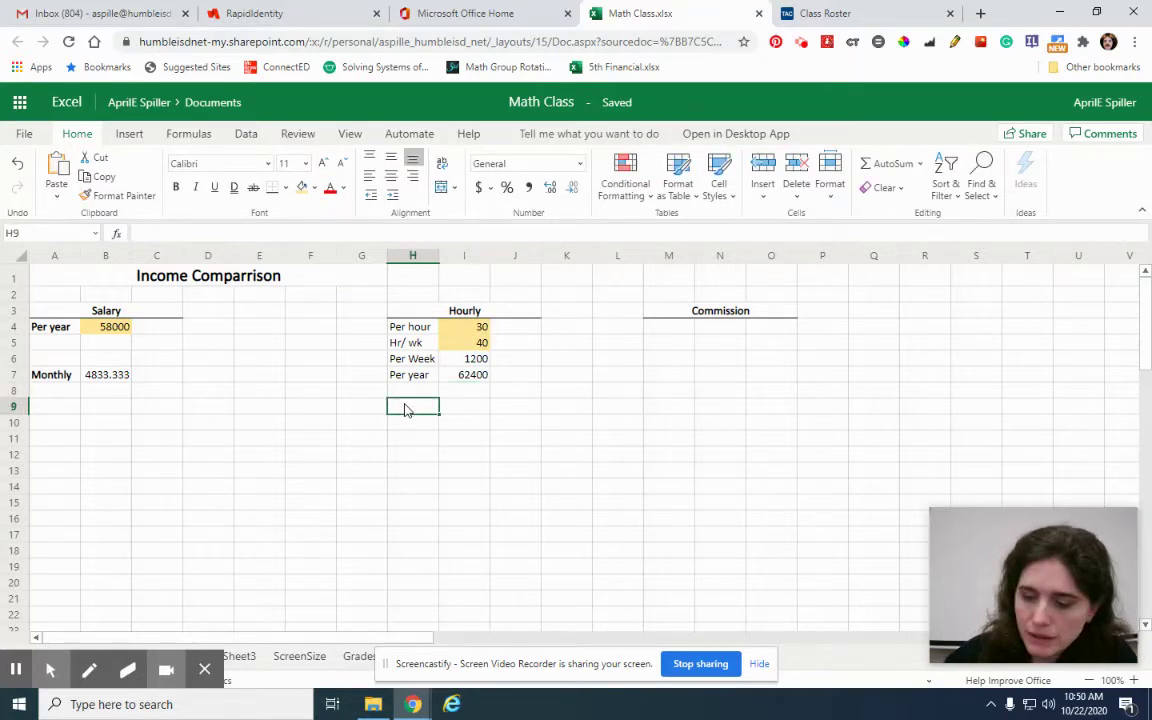
{"action": "type", "text": "Monthly"}
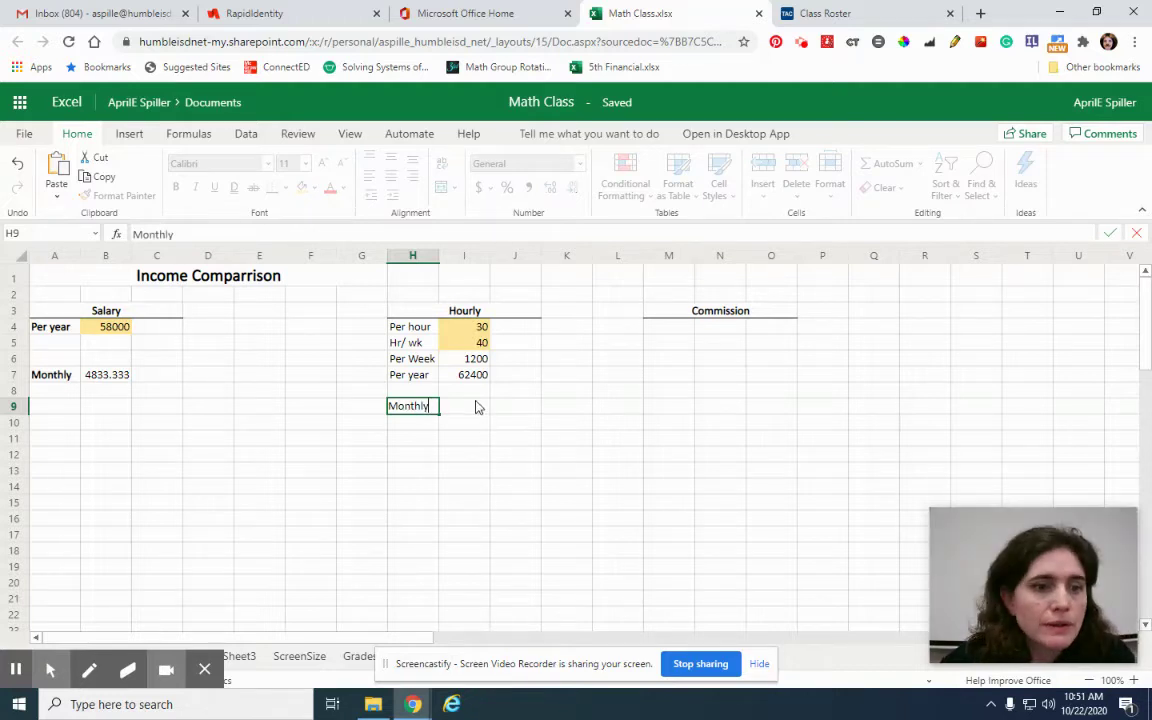
{"action": "left_click", "coordinate": [476, 404]}
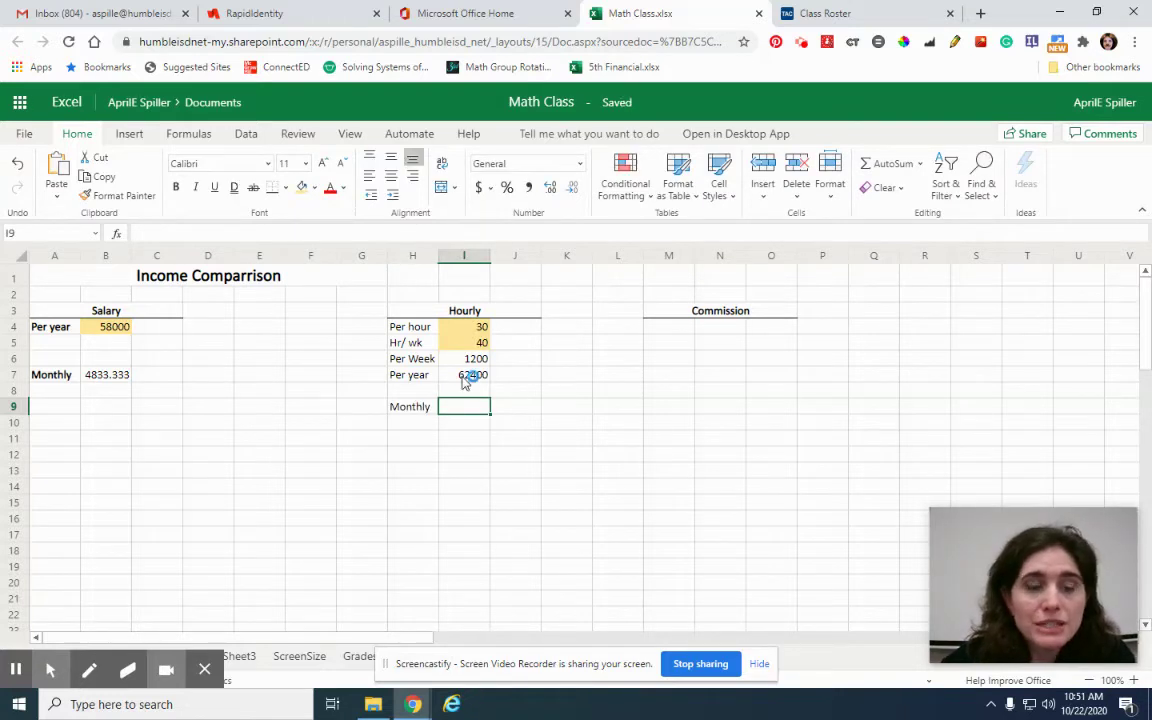
{"action": "type", "text": "="}
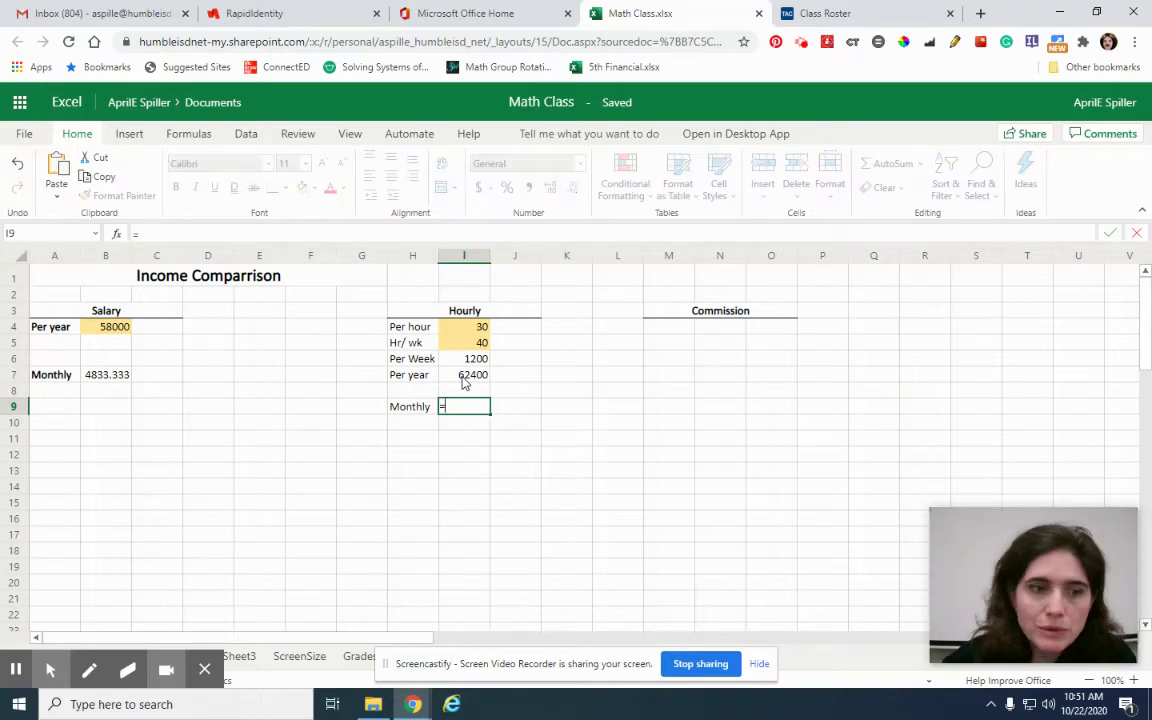
{"action": "left_click", "coordinate": [463, 380]}
{"action": "type", "text": "/"}
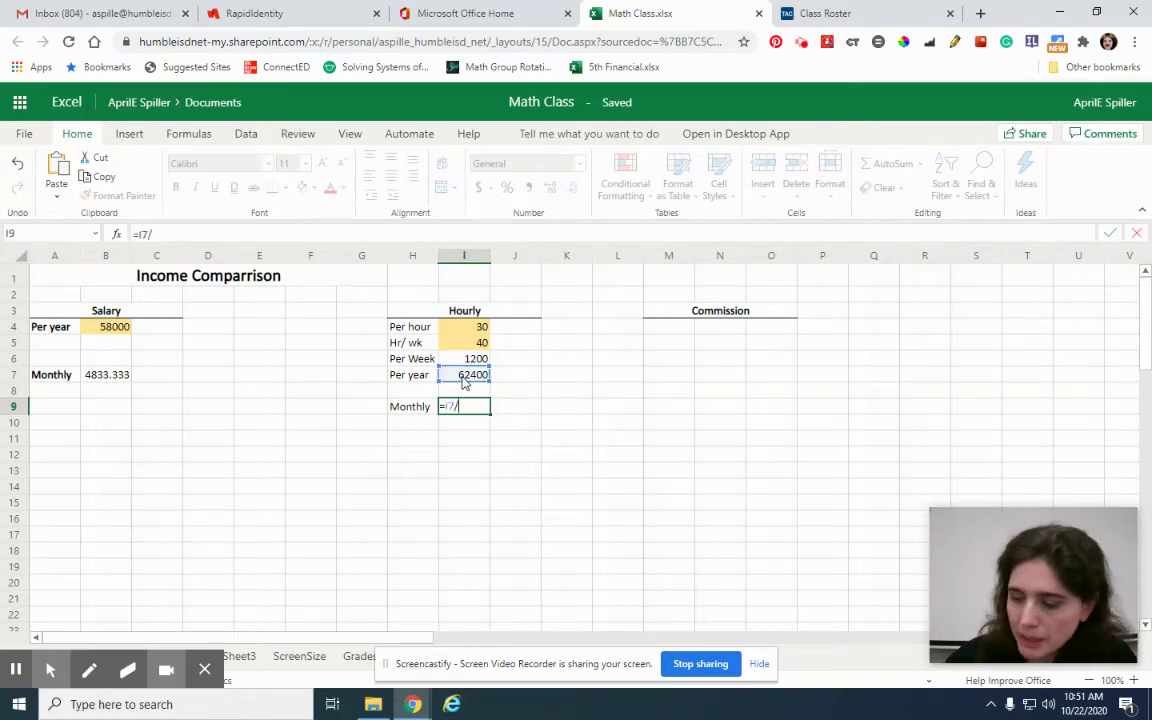
{"action": "type", "text": "12"}
{"action": "key", "text": "Return"}
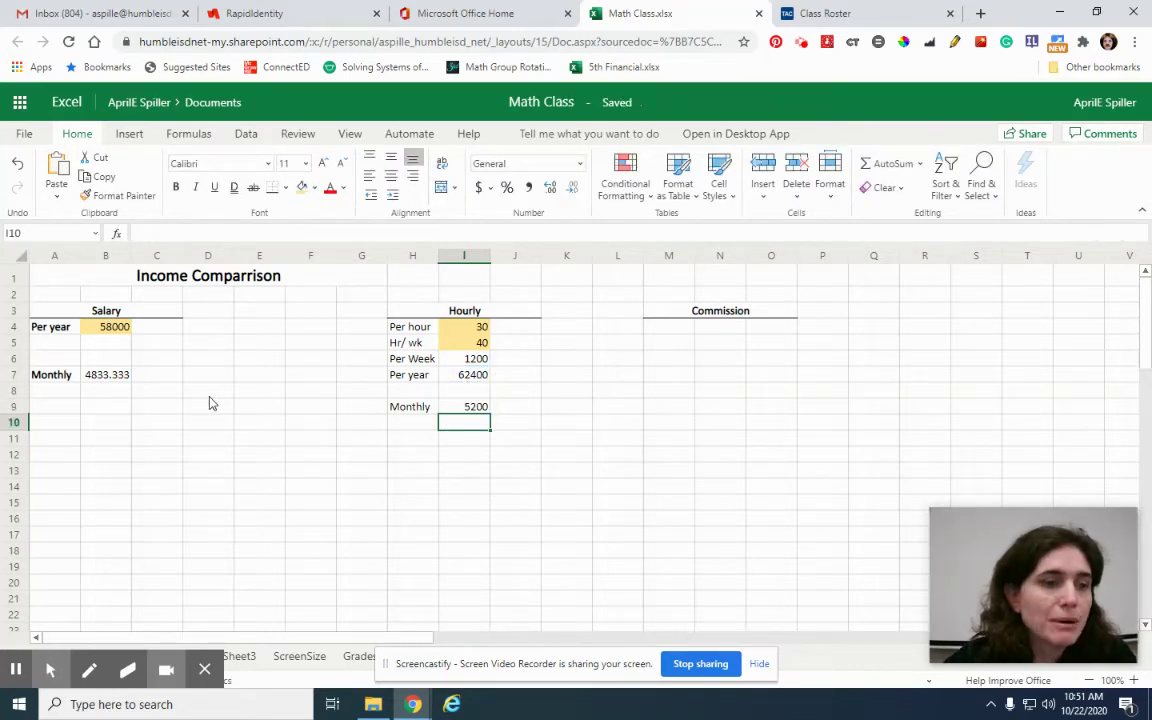
Make the Monthly label in H9 bold and move the Salary section's Monthly label and value down to A9:B9.
{"action": "left_click", "coordinate": [398, 410]}
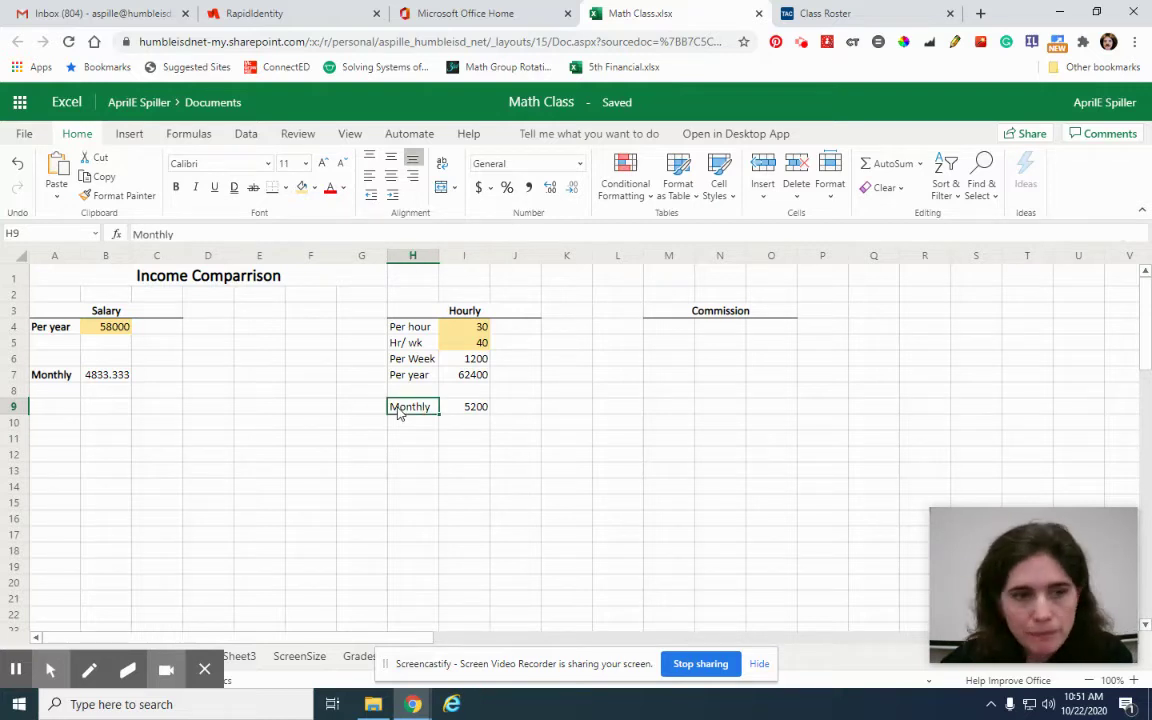
{"action": "left_click", "coordinate": [548, 436]}
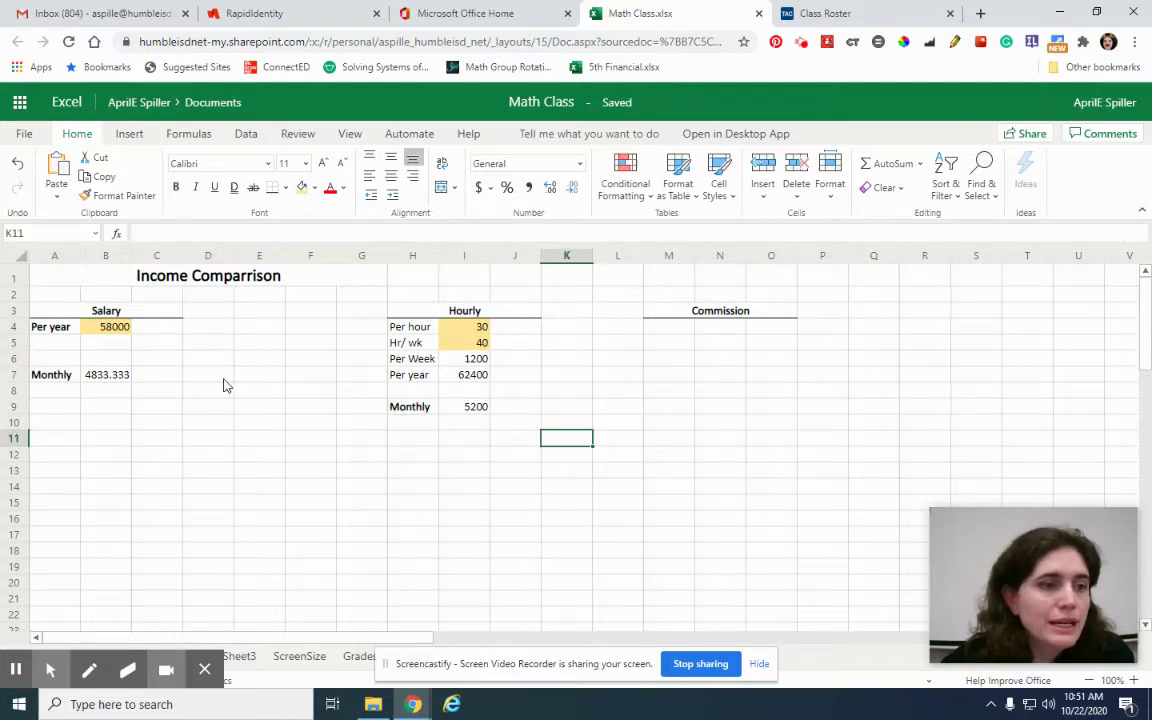
{"action": "left_click_drag", "start_coordinate": [57, 378], "coordinate": [110, 411]}
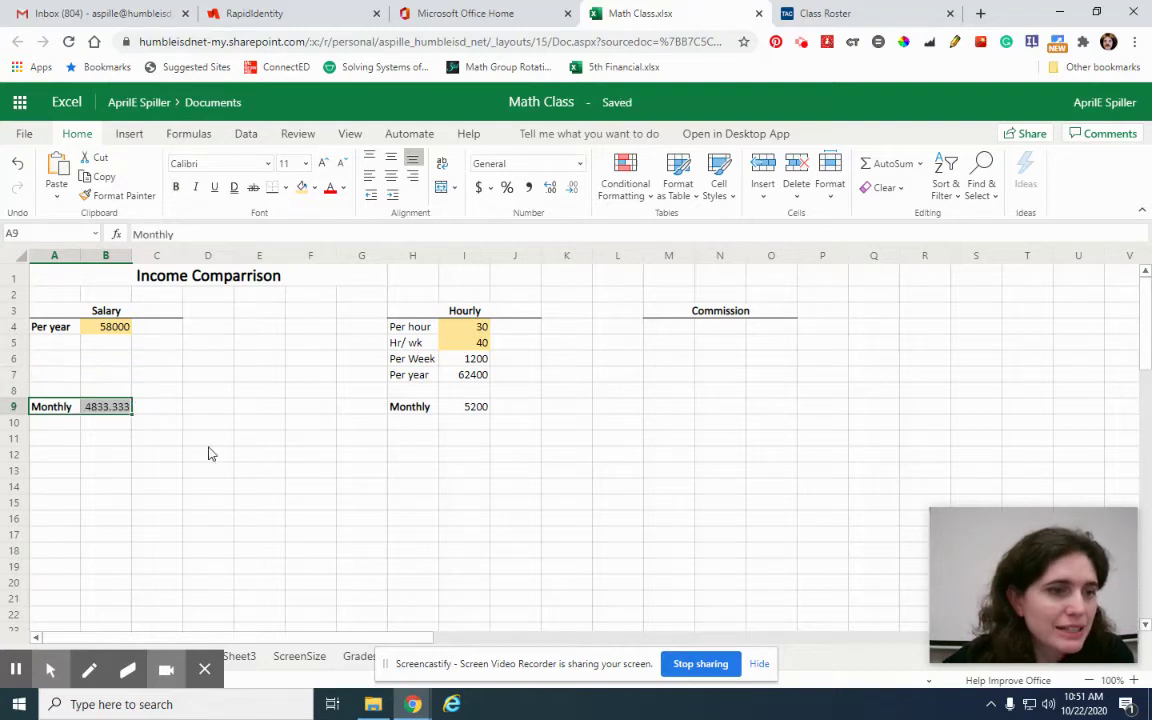
{"action": "left_click", "coordinate": [208, 453]}
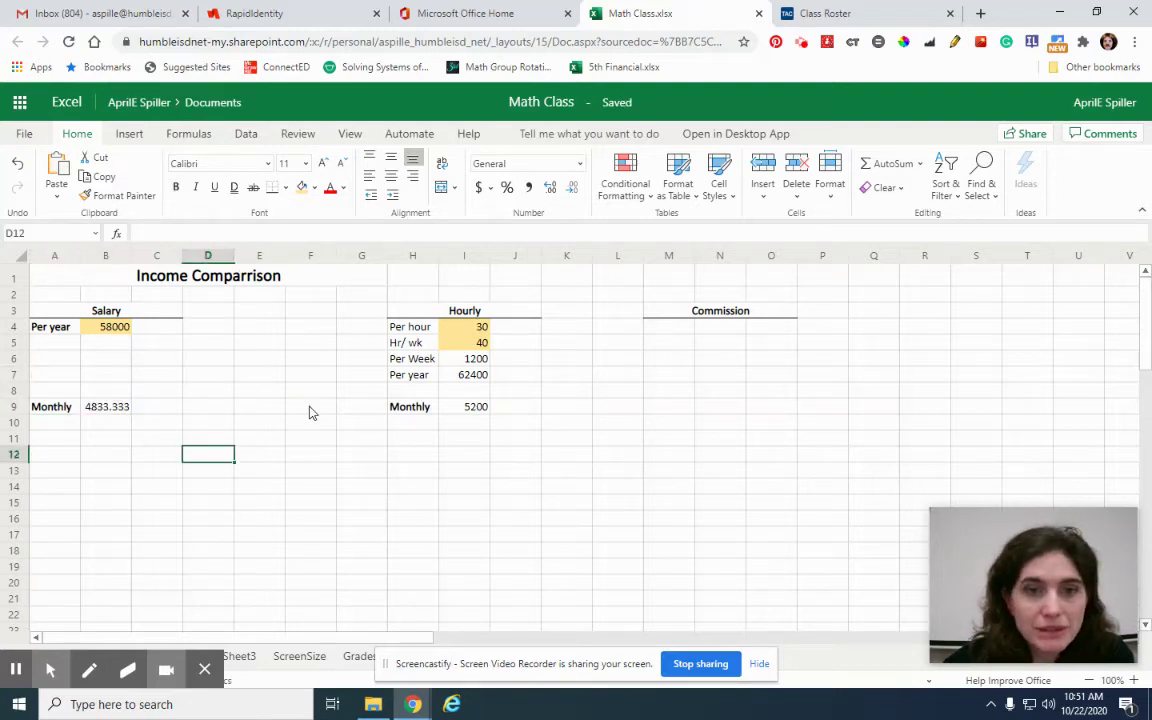
Enter the label 6% of sales in M4 under the Commission heading.
{"action": "left_click", "coordinate": [674, 328]}
{"action": "type", "text": "6"}
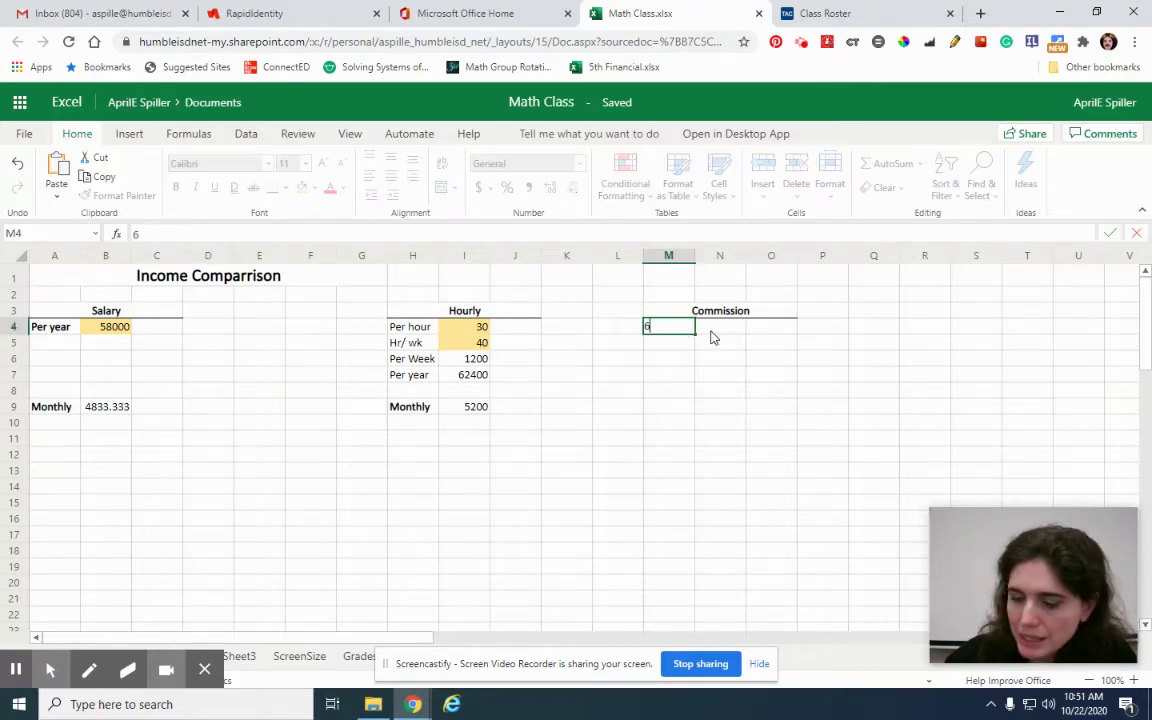
{"action": "type", "text": "% f"}
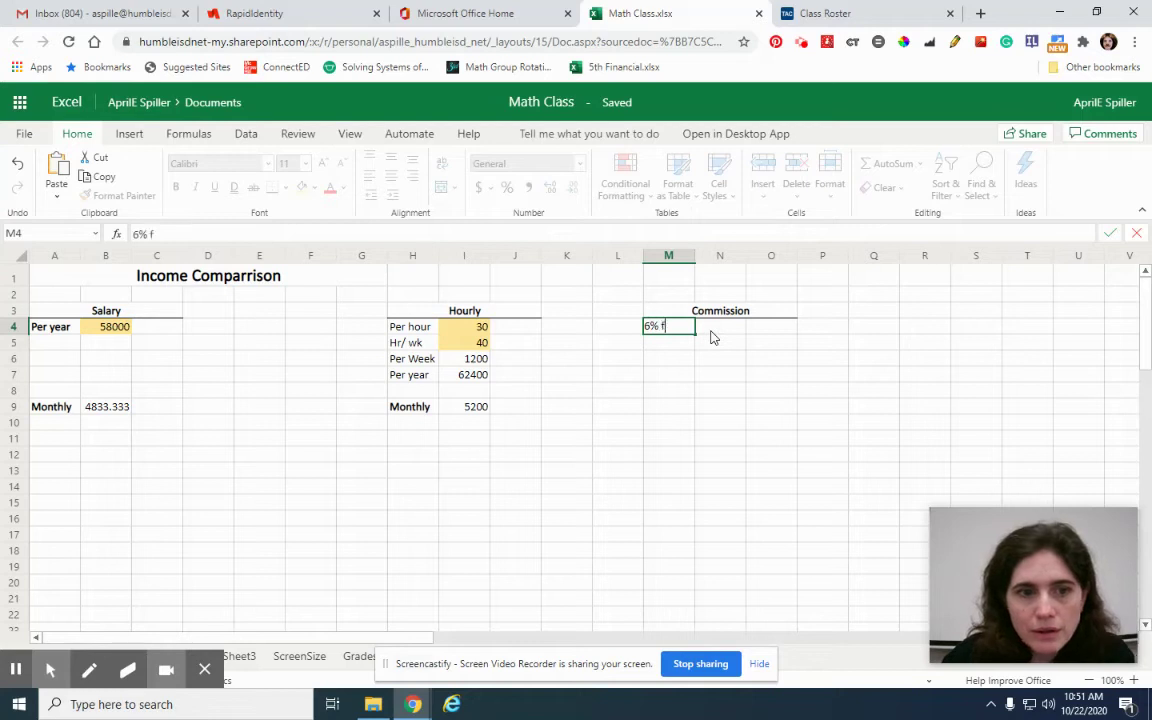
{"action": "key", "text": "BackSpace"}
{"action": "key", "text": "BackSpace"}
{"action": "key", "text": "BackSpace"}
{"action": "key", "text": "BackSpace"}
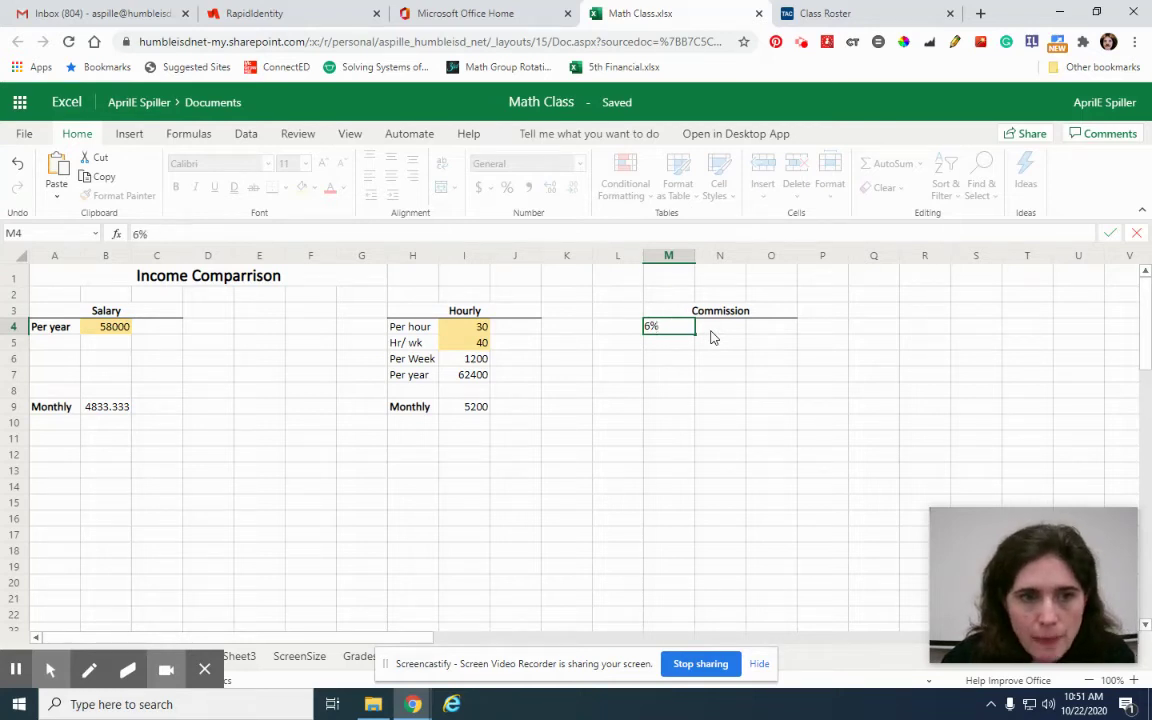
{"action": "type", "text": "of sales"}
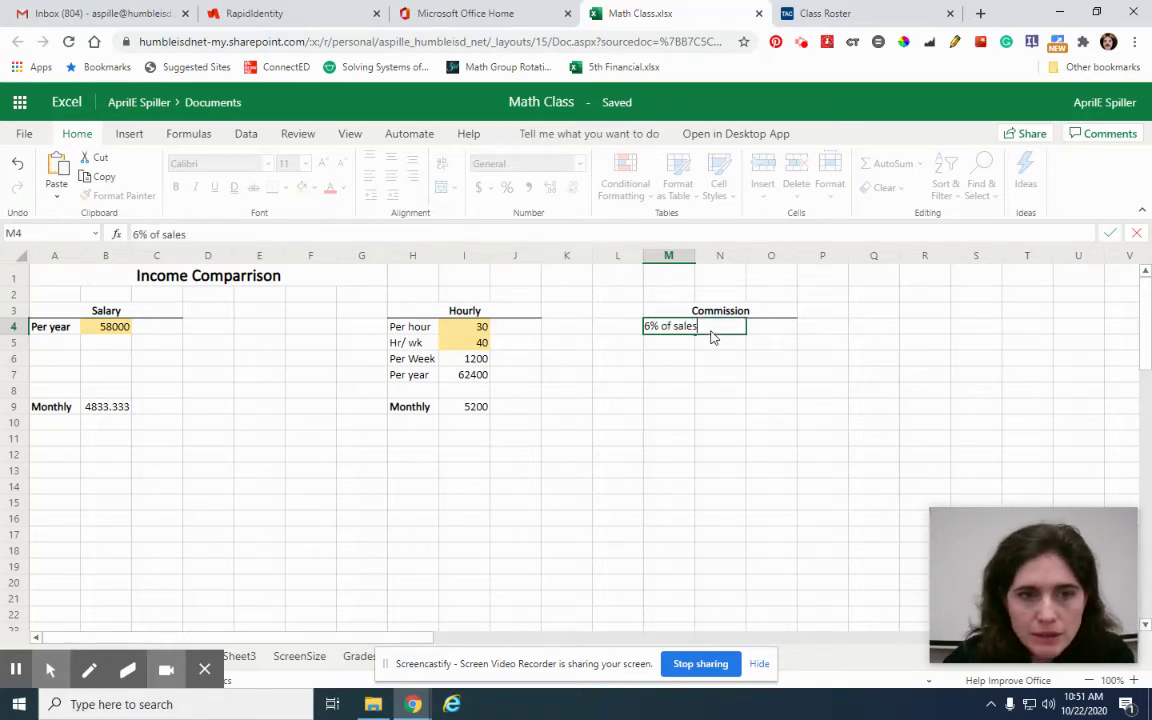
Enter the label Average sales per month in M5.
{"action": "left_click", "coordinate": [661, 344]}
{"action": "type", "text": "Aver"}
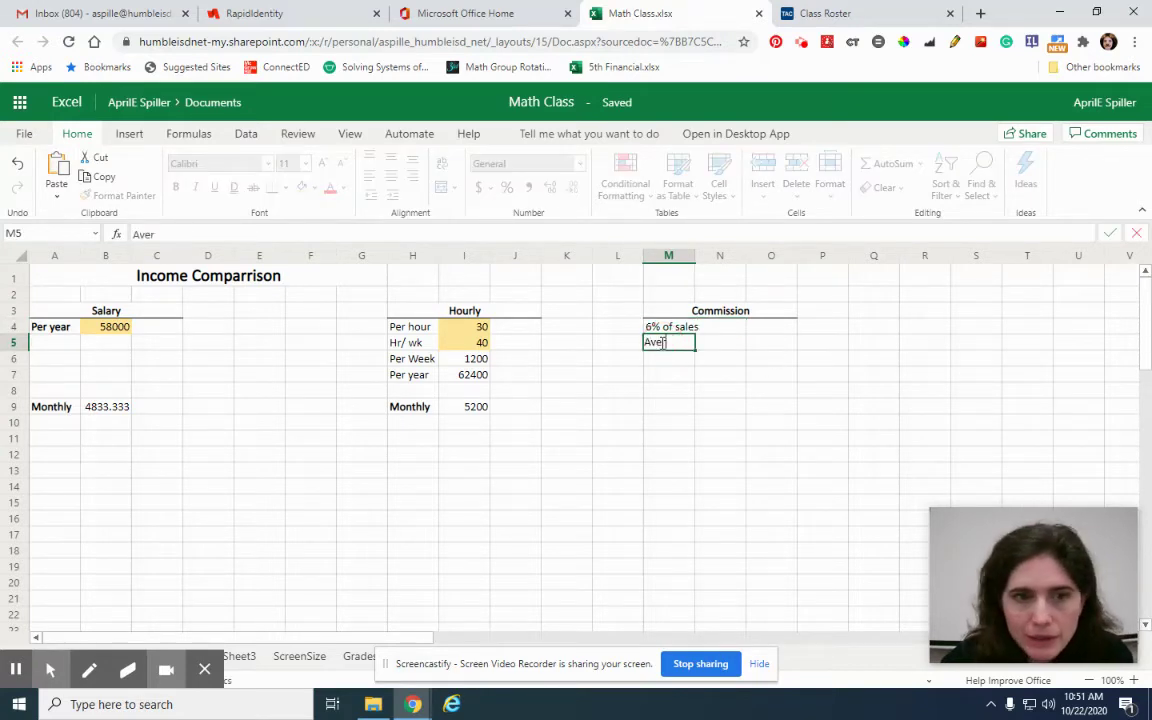
{"action": "type", "text": "age s"}
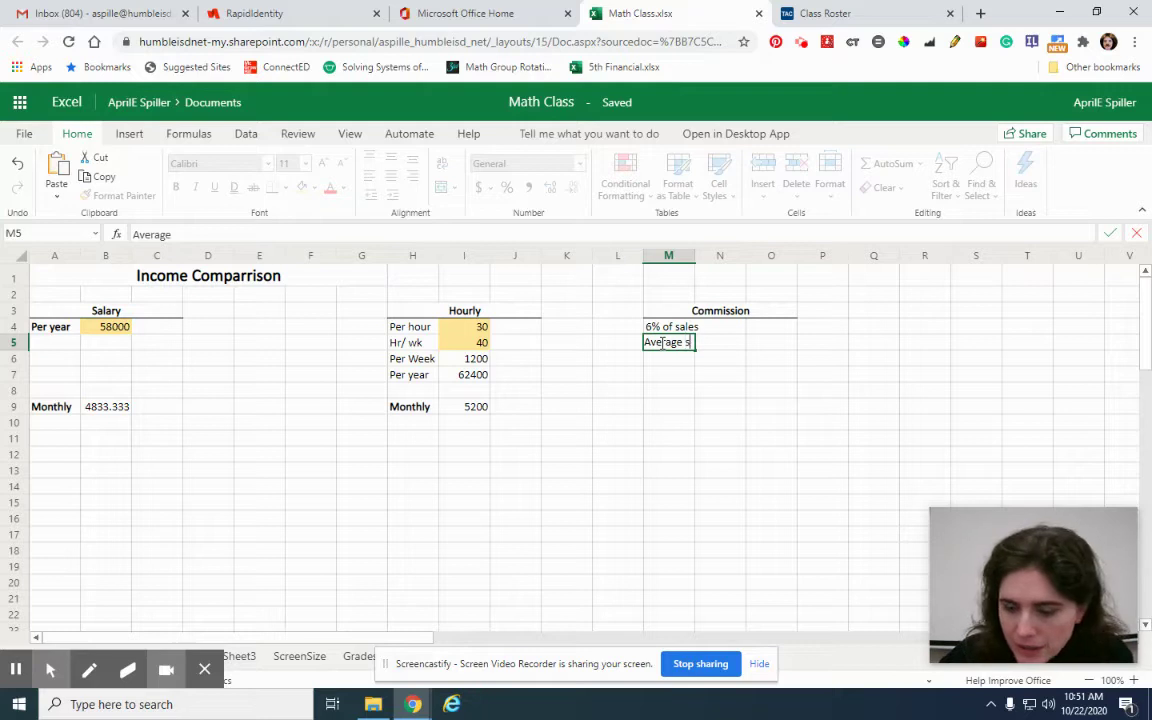
{"action": "type", "text": "ales"}
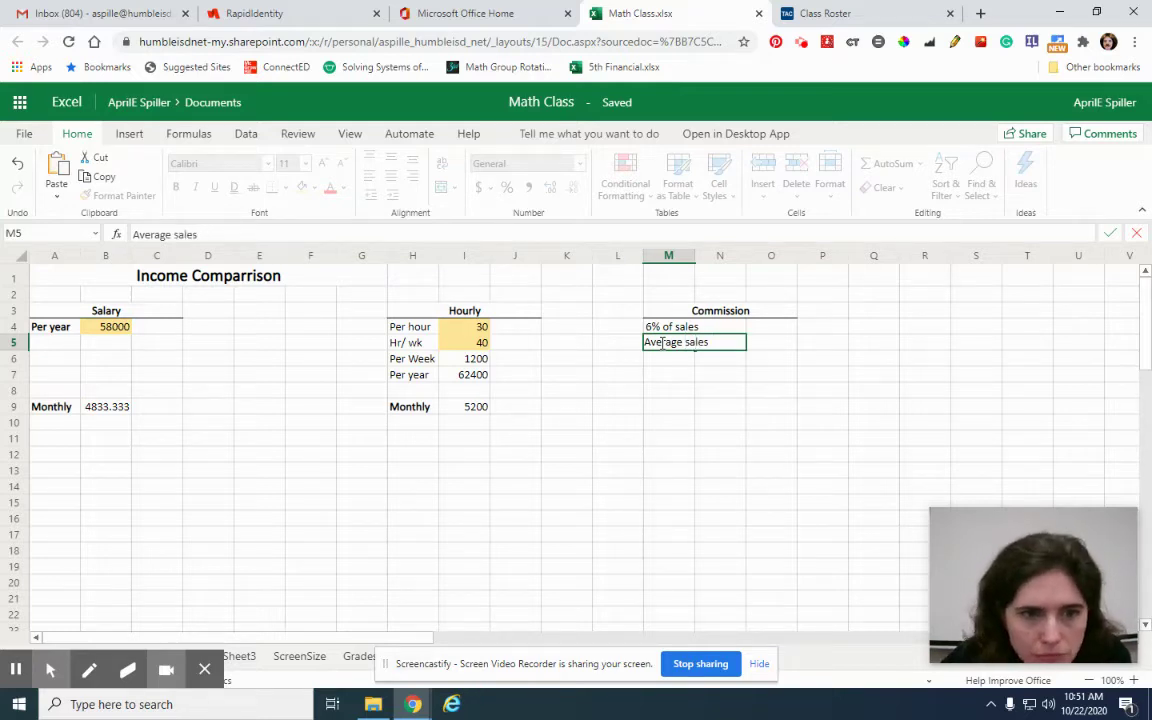
{"action": "type", "text": " per month"}
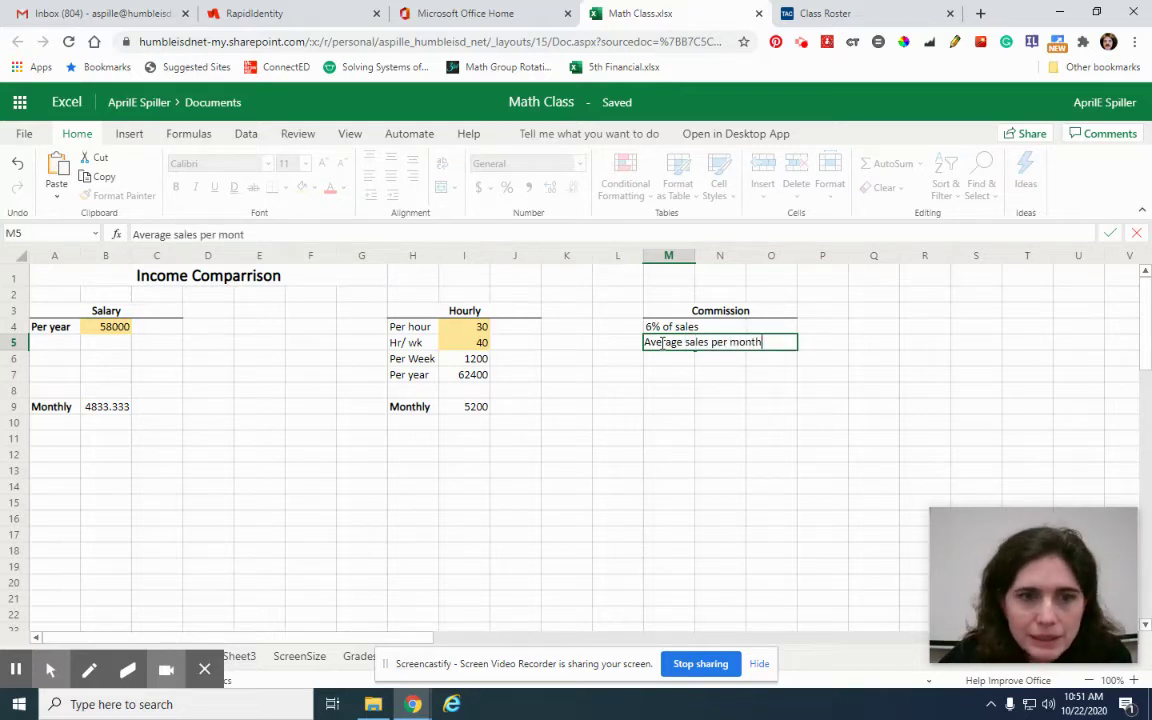
Enter 100000 as the average monthly sales in P5.
{"action": "left_click", "coordinate": [788, 359]}
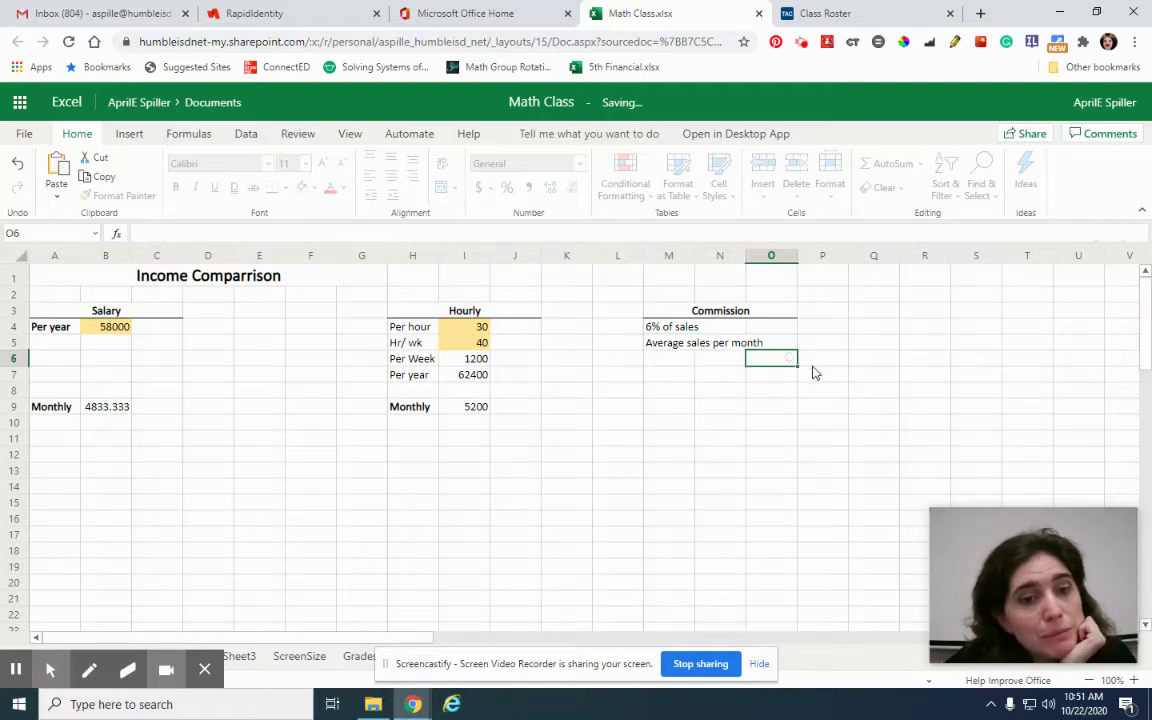
{"action": "left_click", "coordinate": [820, 344]}
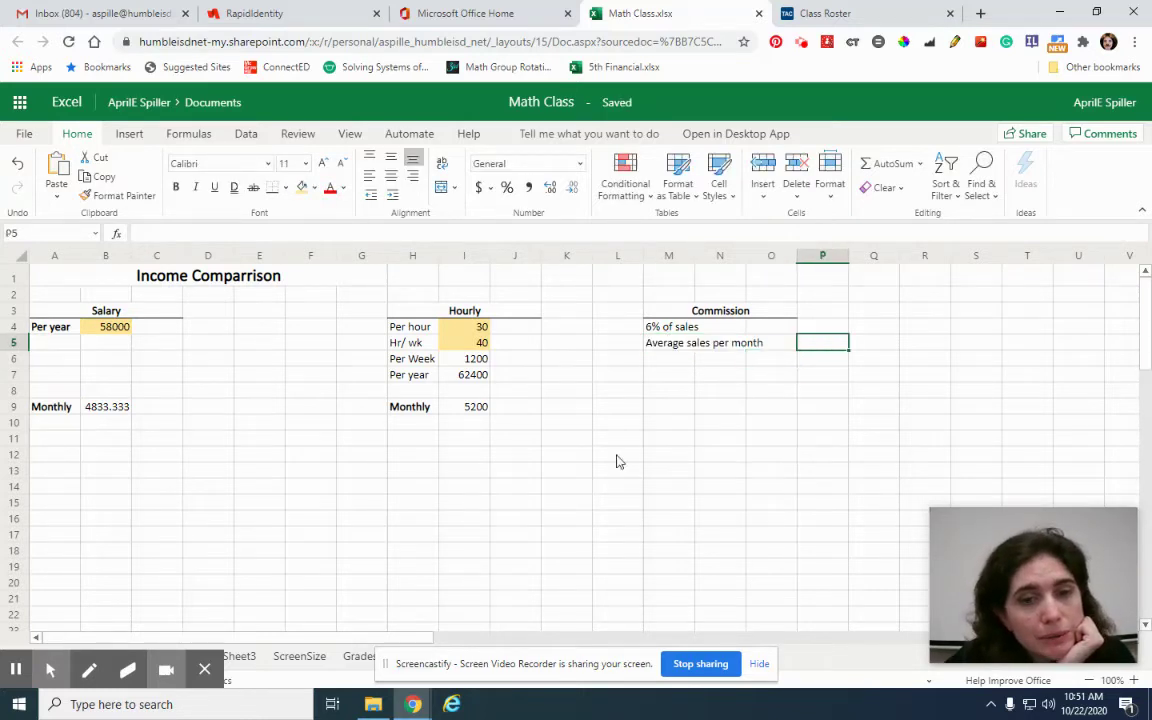
{"action": "type", "text": "100"}
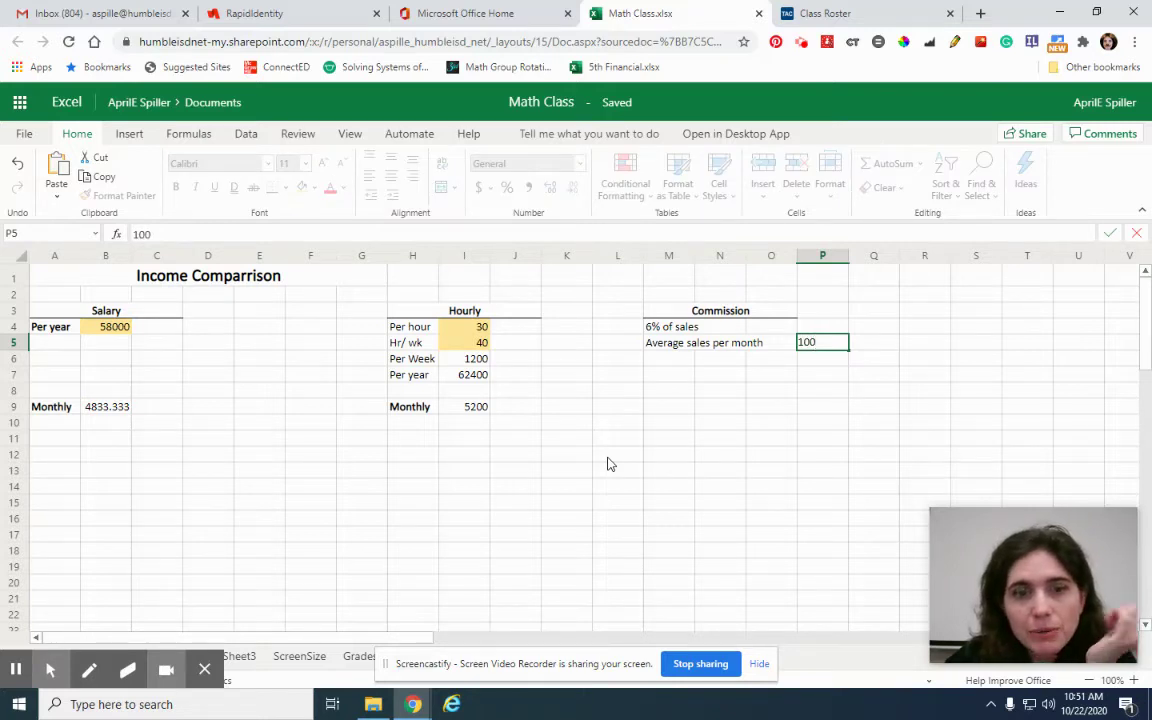
{"action": "type", "text": "000"}
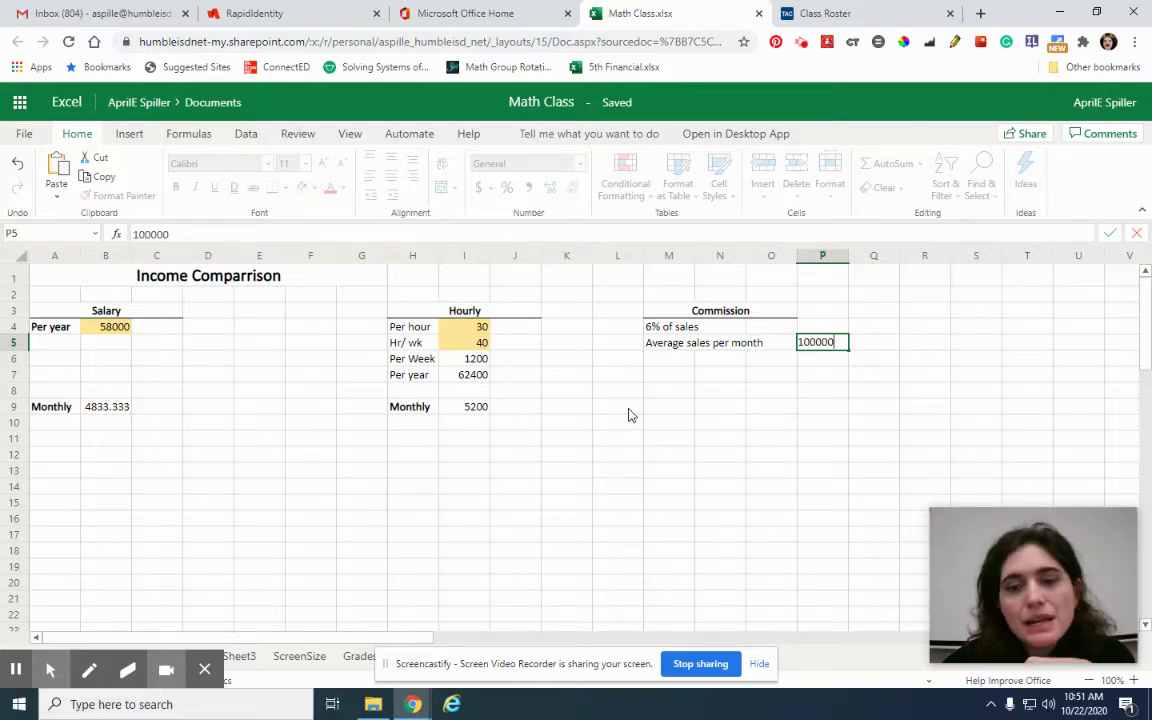
{"action": "left_click", "coordinate": [827, 380]}
Replace the label in M4 with commission and enter the commission rate 6% in P4.
{"action": "left_click", "coordinate": [670, 330]}
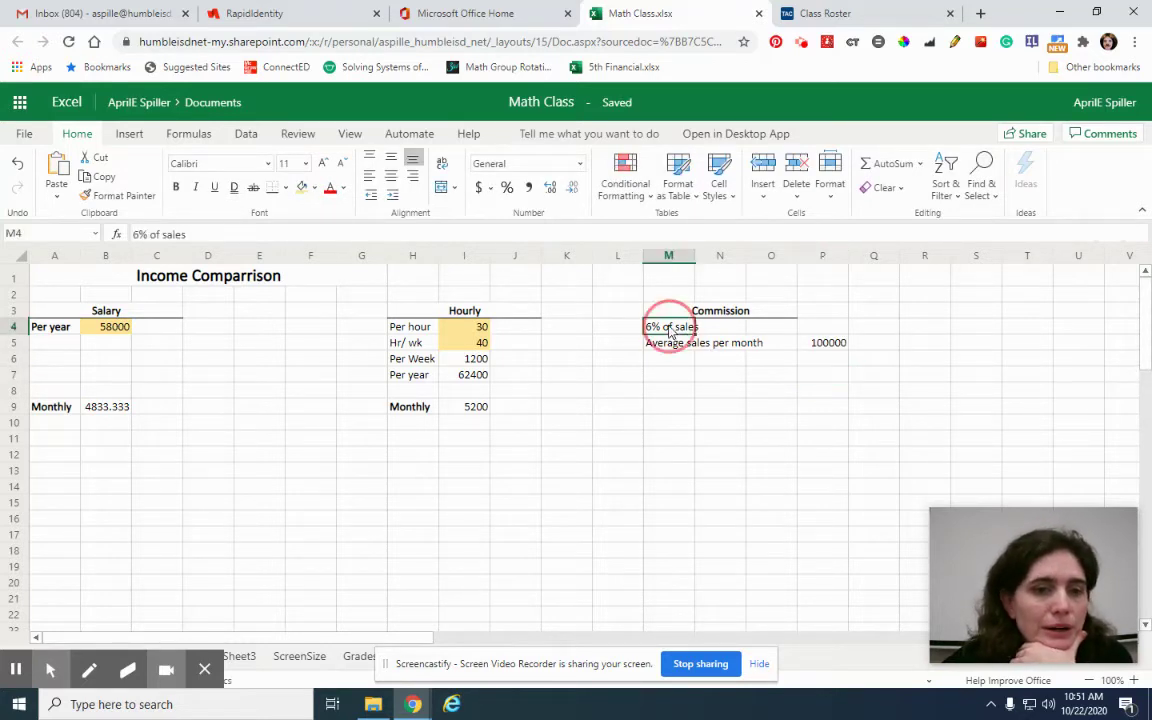
{"action": "type", "text": "commission"}
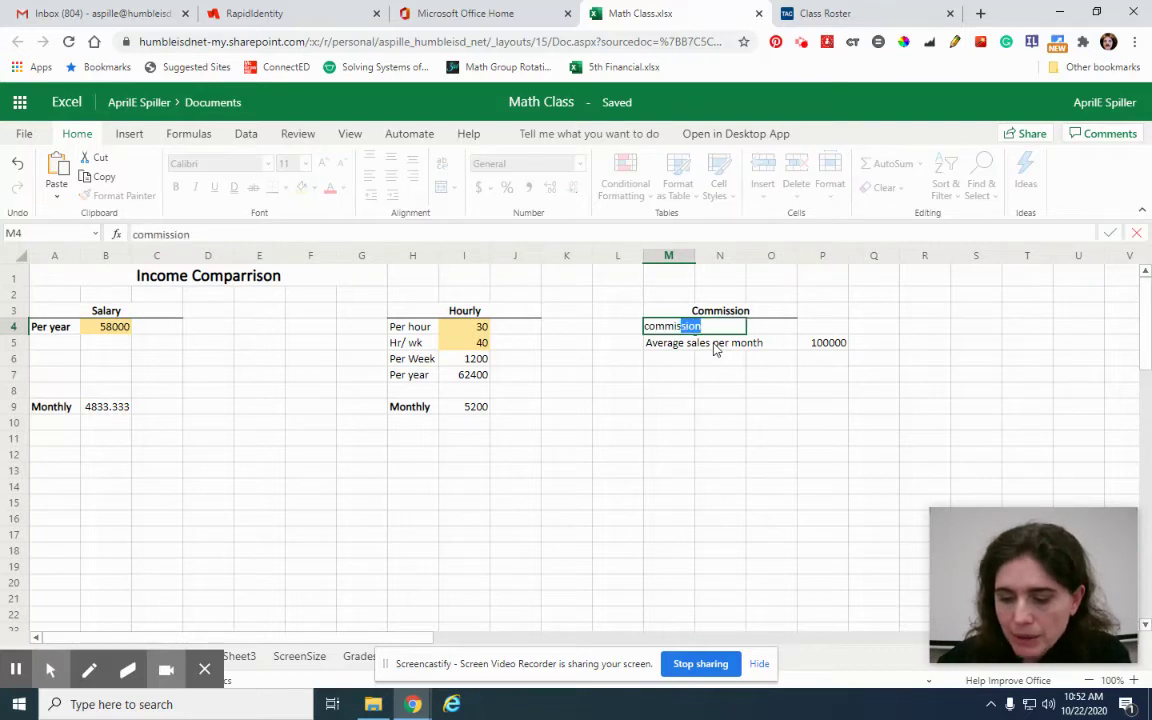
{"action": "key", "text": "Tab"}
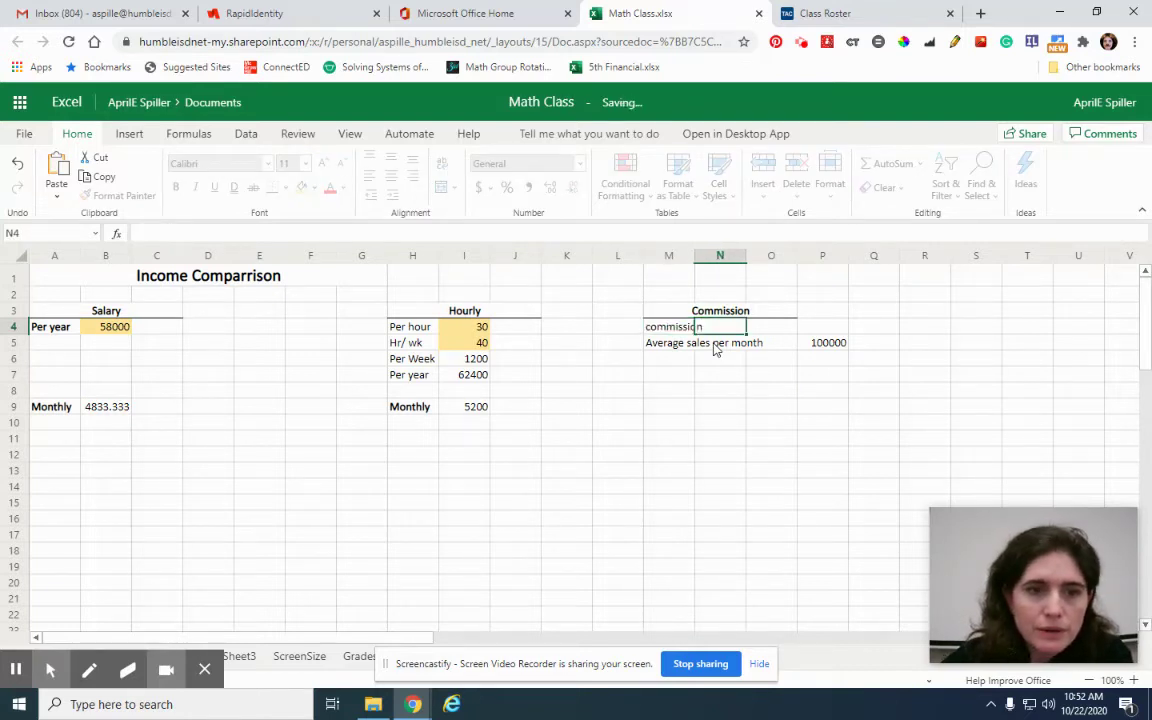
{"action": "left_click", "coordinate": [816, 328]}
{"action": "type", "text": "6"}
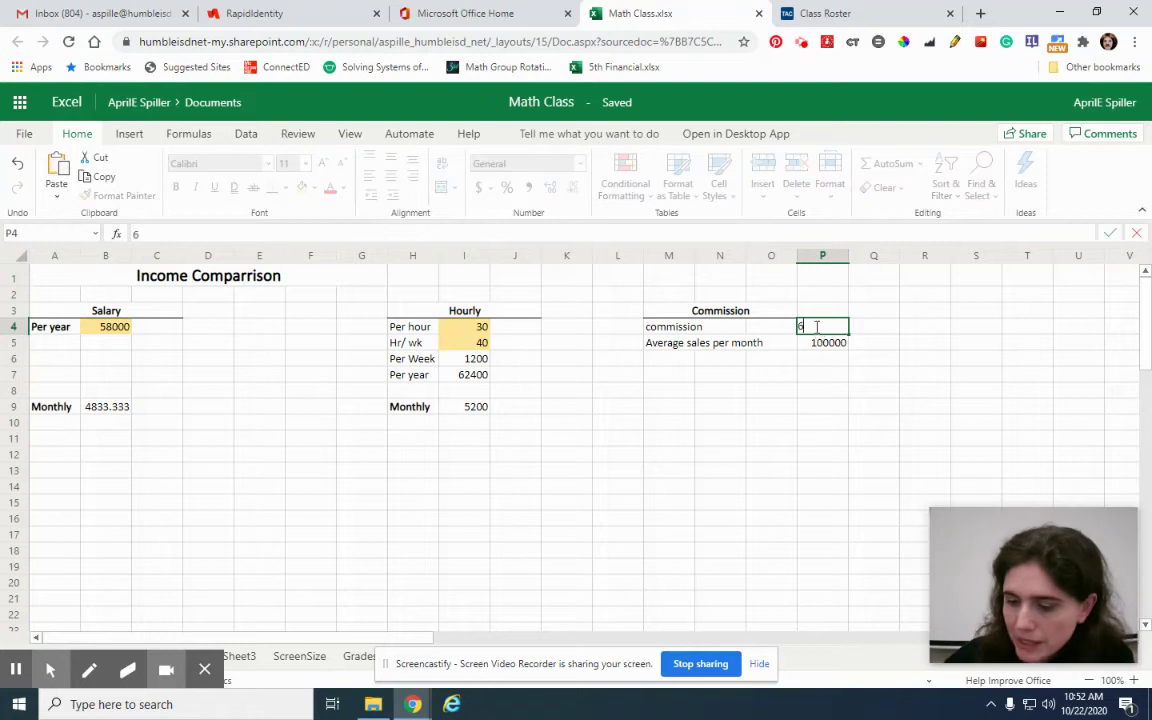
{"action": "type", "text": "%"}
{"action": "left_click", "coordinate": [856, 410]}
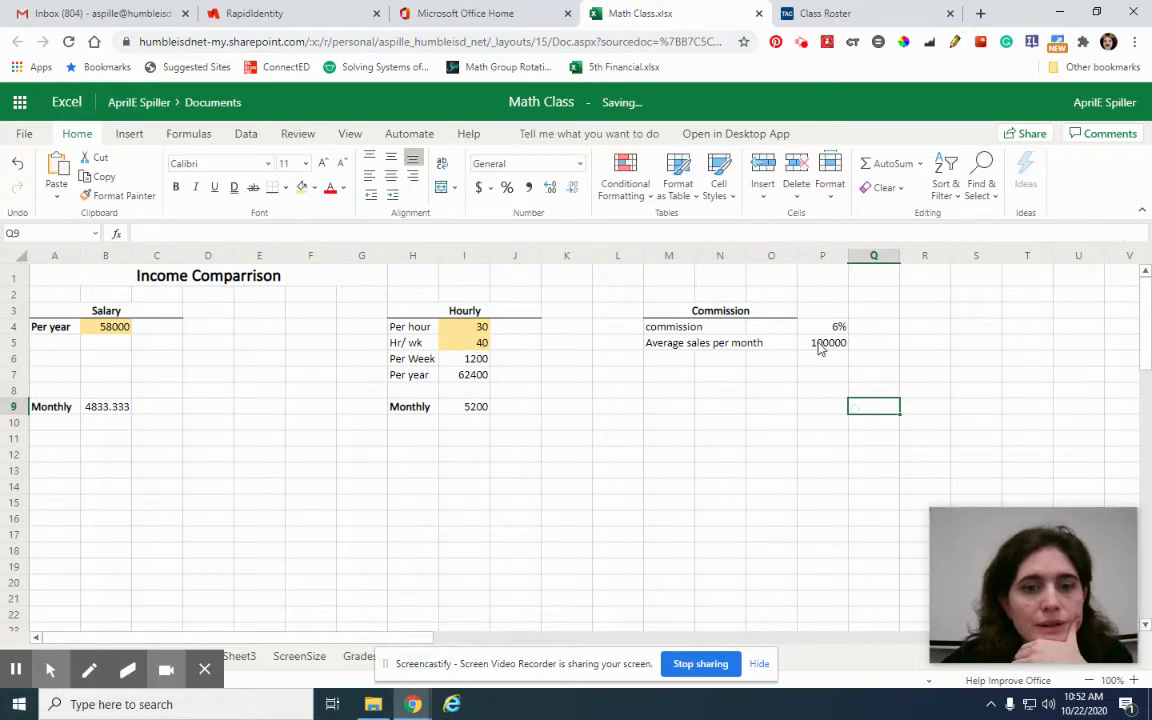
Fill the commission input cells P4:P5 with the same light gold colour as the other input cells.
{"action": "left_click_drag", "start_coordinate": [816, 327], "coordinate": [813, 340]}
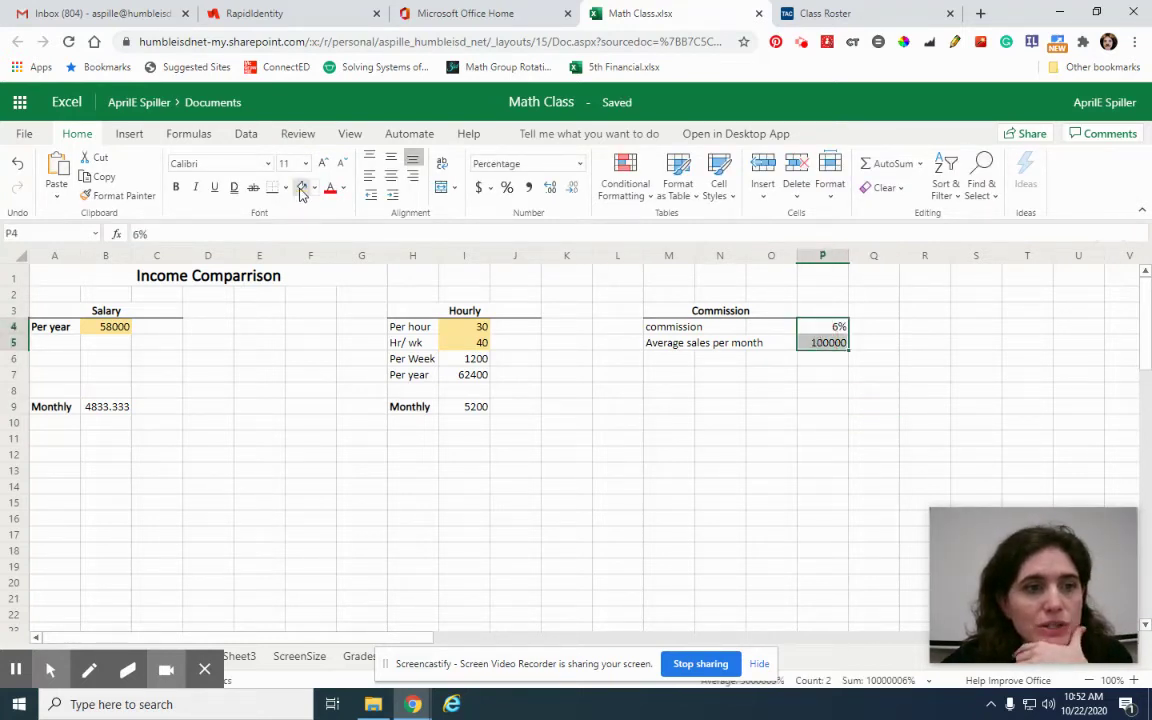
{"action": "left_click", "coordinate": [766, 452]}
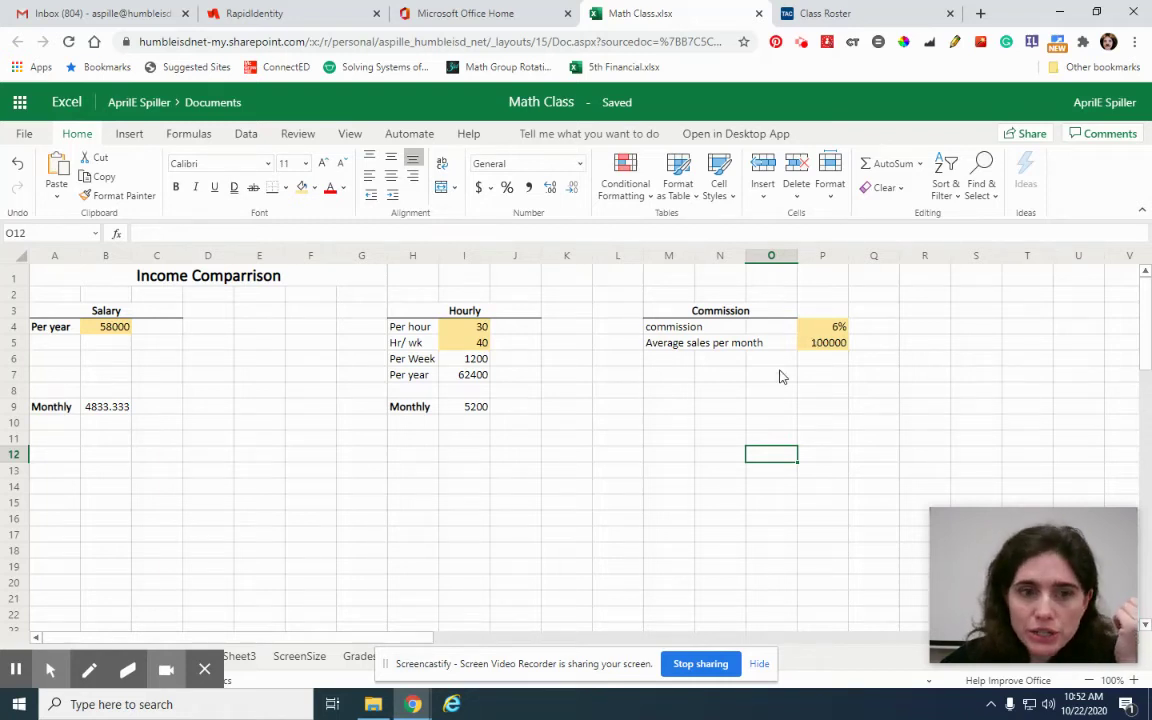
Add the label Monthly in M9 and calculate the monthly commission pay in N9 with =P4*P5.
{"action": "left_click", "coordinate": [670, 376]}
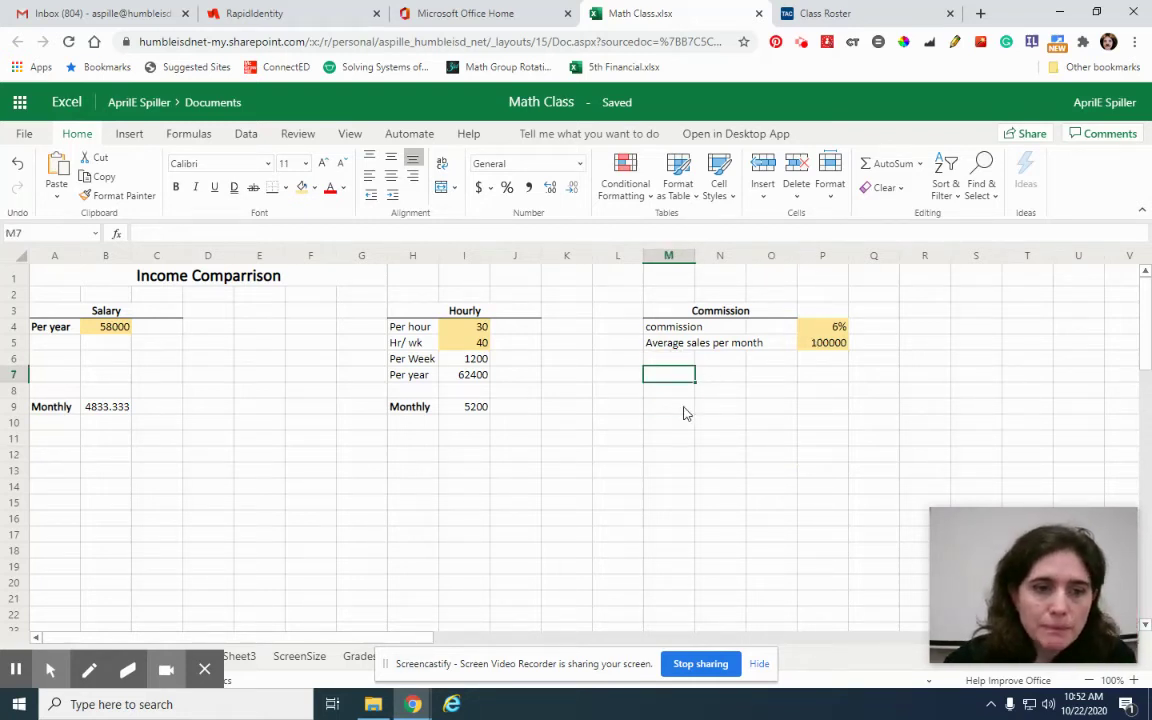
{"action": "left_click", "coordinate": [684, 410]}
{"action": "type", "text": "Monthly"}
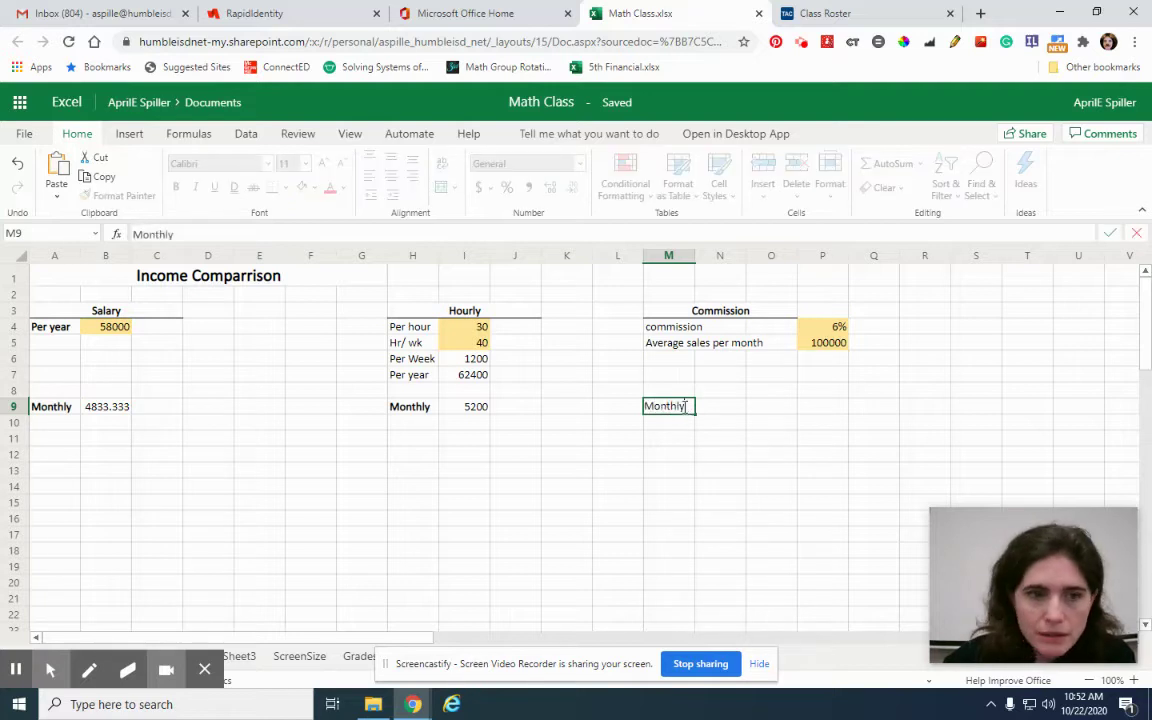
{"action": "key", "text": "Tab"}
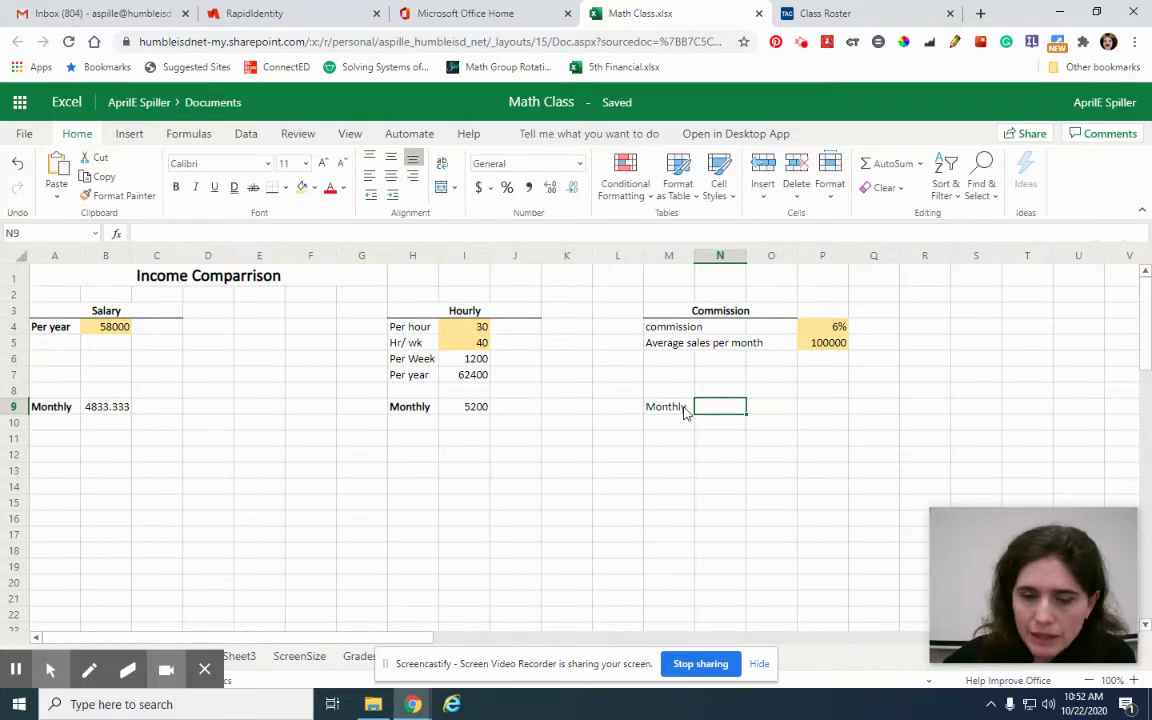
{"action": "type", "text": "="}
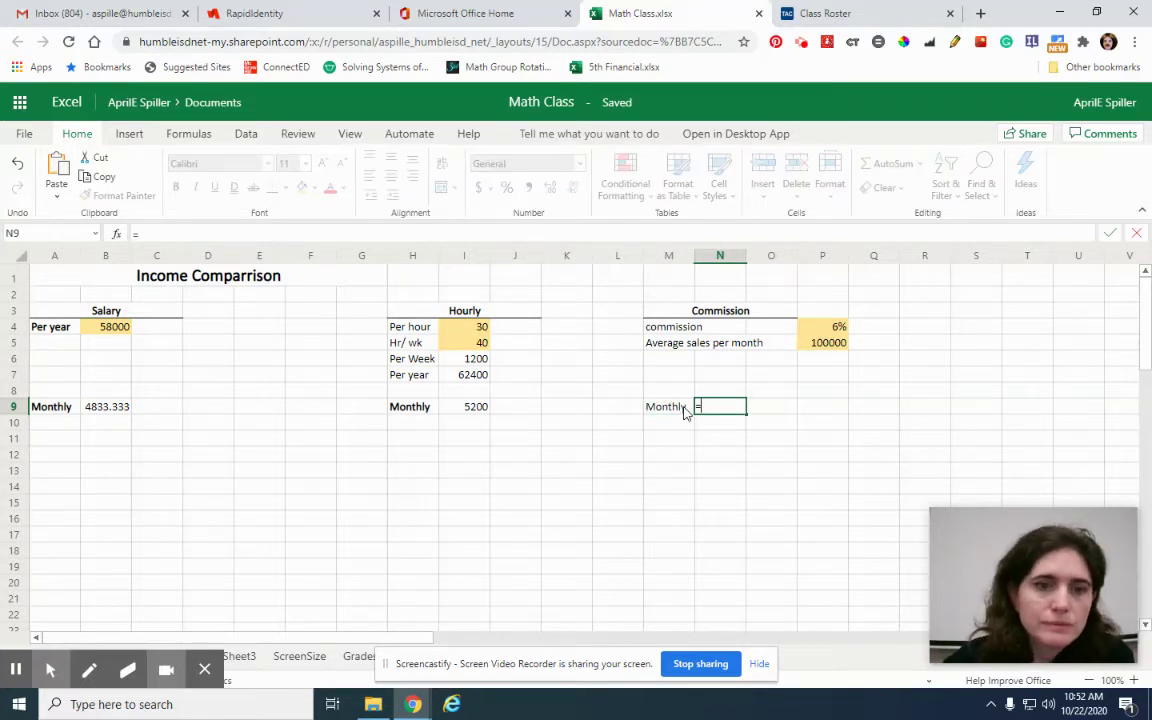
{"action": "left_click", "coordinate": [817, 329]}
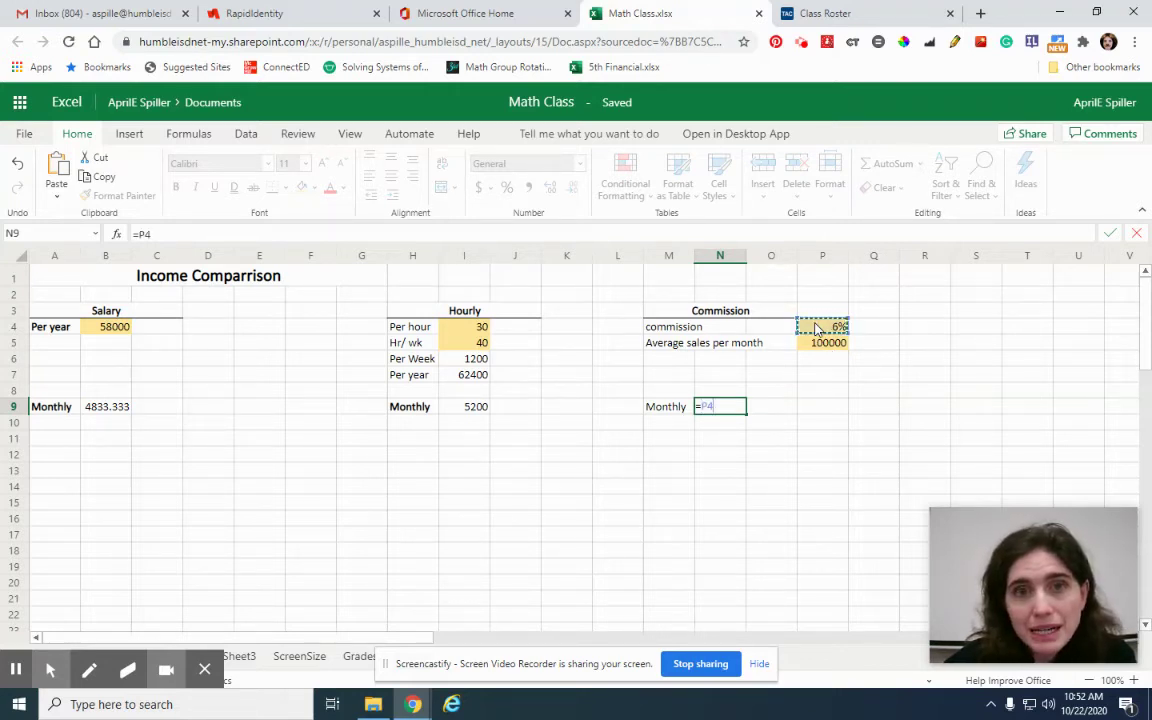
{"action": "type", "text": "*"}
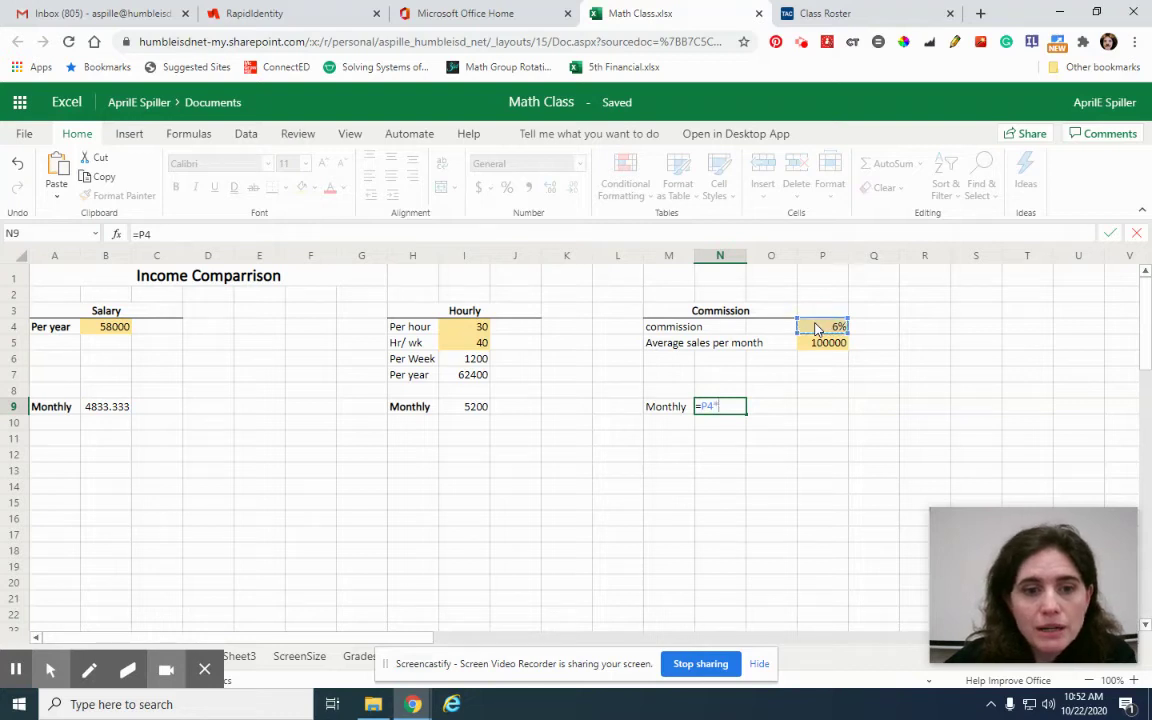
{"action": "left_click", "coordinate": [819, 344]}
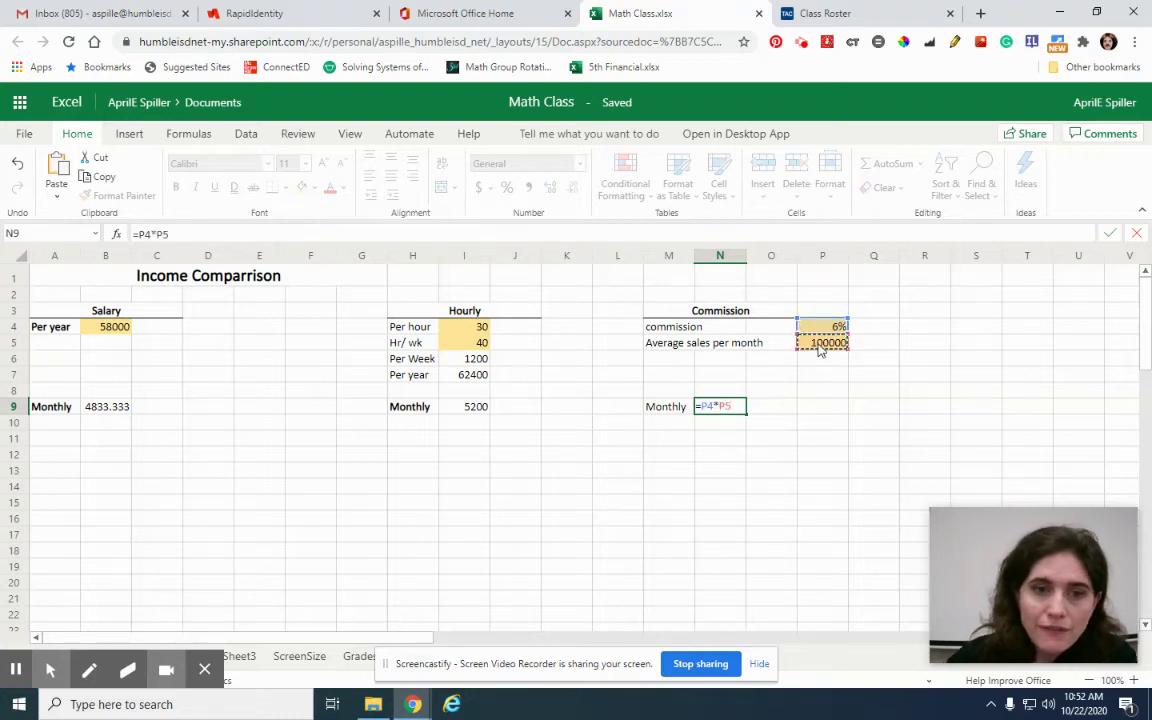
{"action": "key", "text": "Return"}
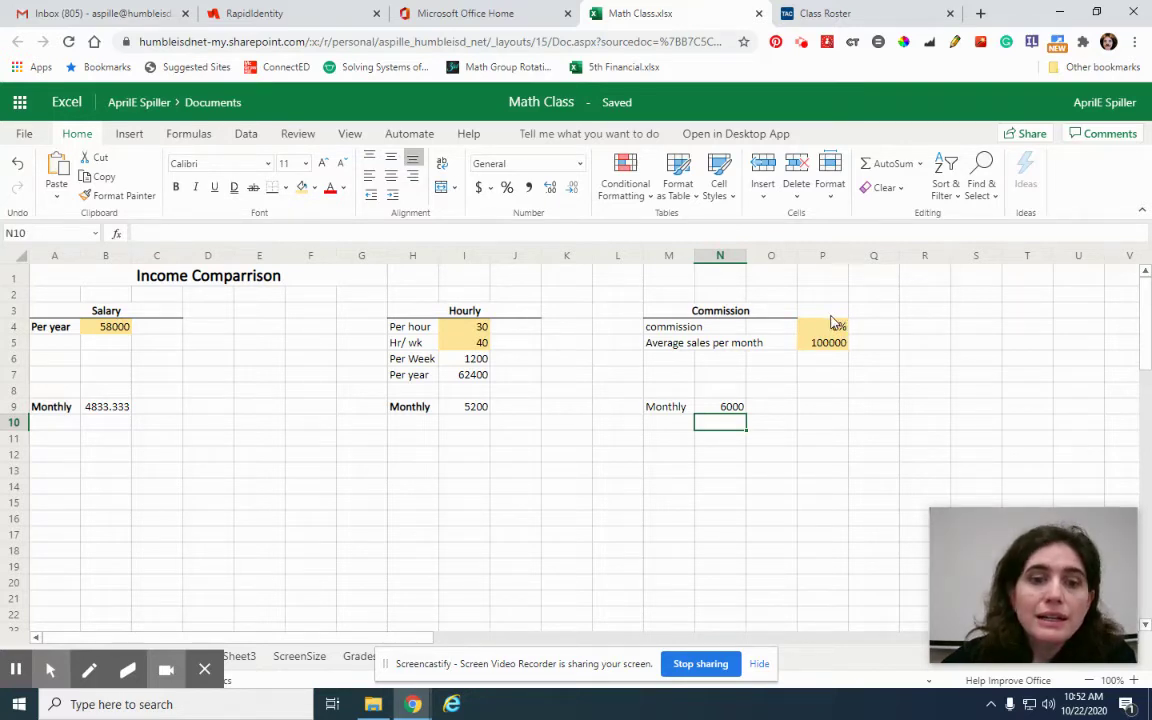
Make the Commission section's Monthly label in M9 bold.
{"action": "left_click", "coordinate": [665, 407]}
{"action": "key", "text": "ctrl+b"}
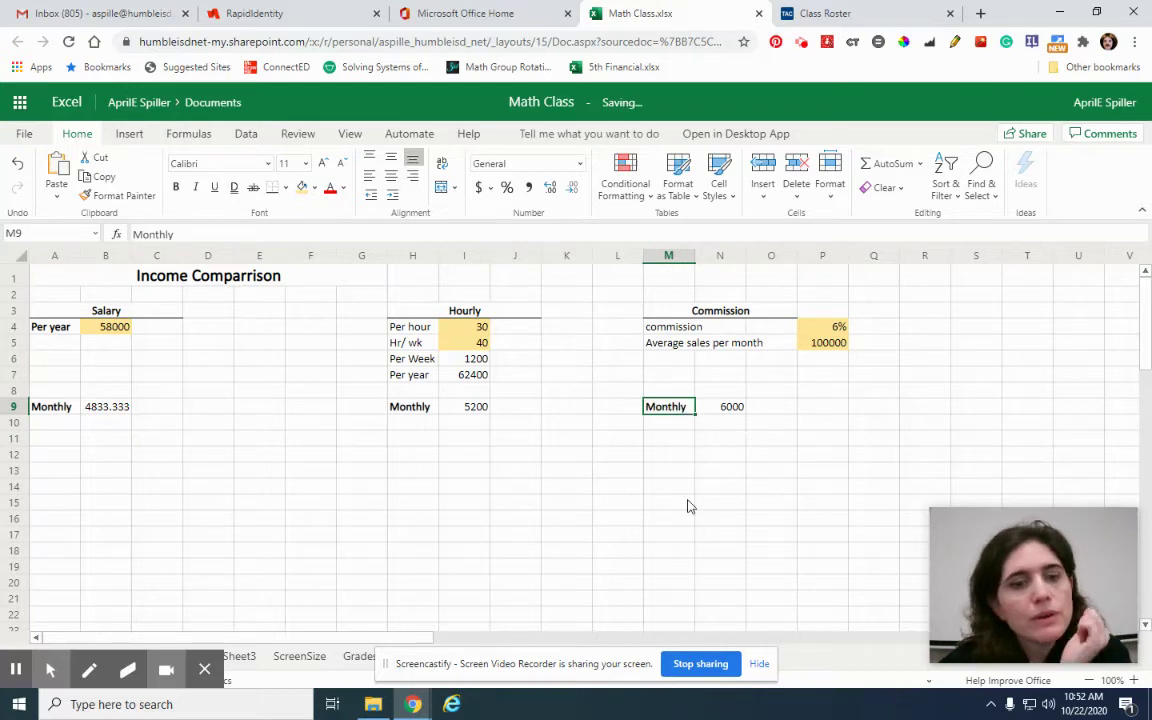
{"action": "left_click", "coordinate": [684, 505]}
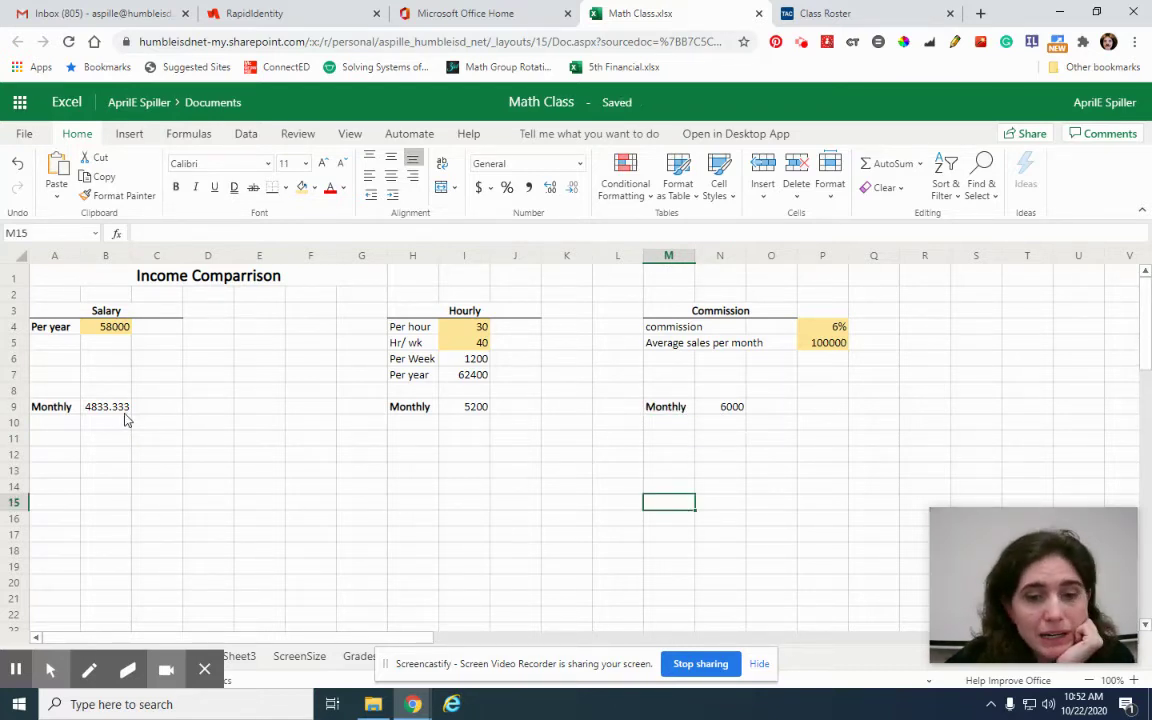
Enter the heading Salary in E13 to start a summary table below the three sections.
{"action": "left_click", "coordinate": [64, 471]}
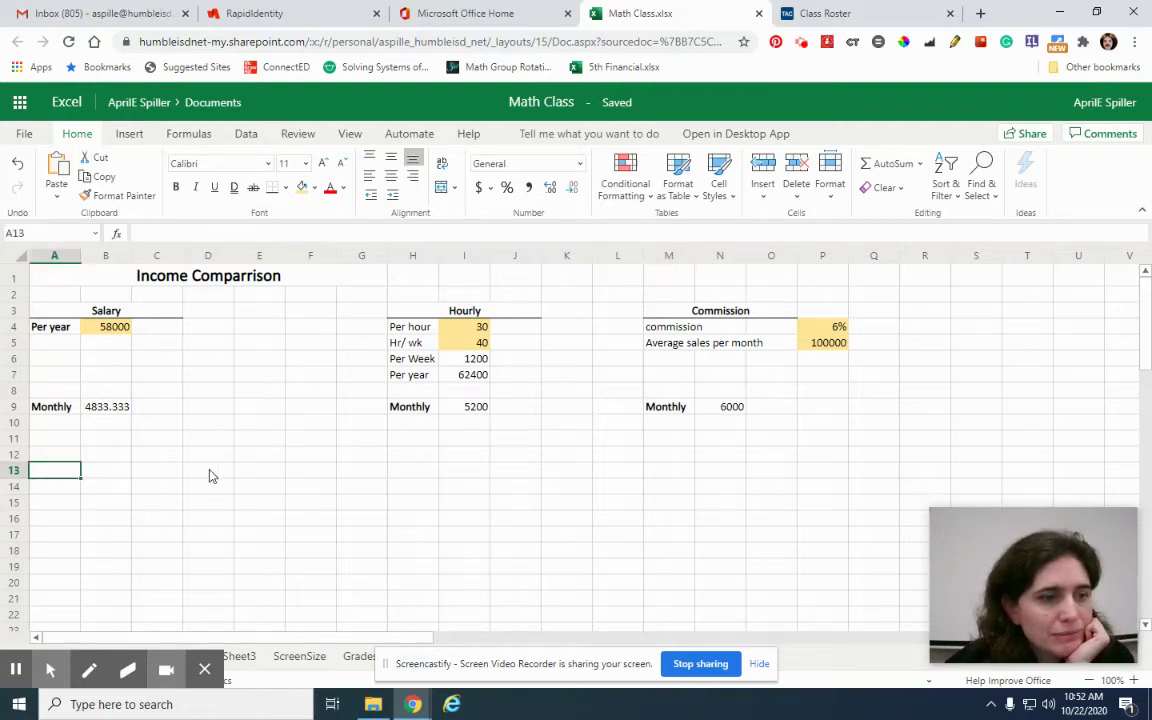
{"action": "left_click", "coordinate": [247, 477]}
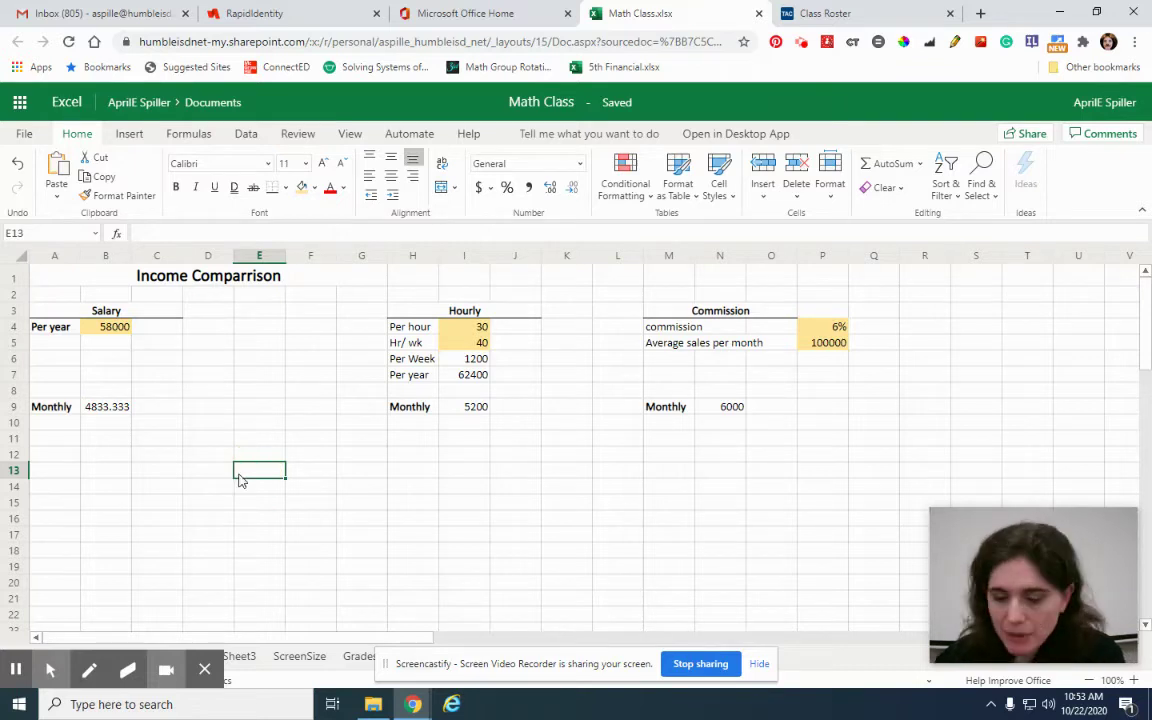
{"action": "type", "text": "Salary"}
{"action": "key", "text": "Tab"}
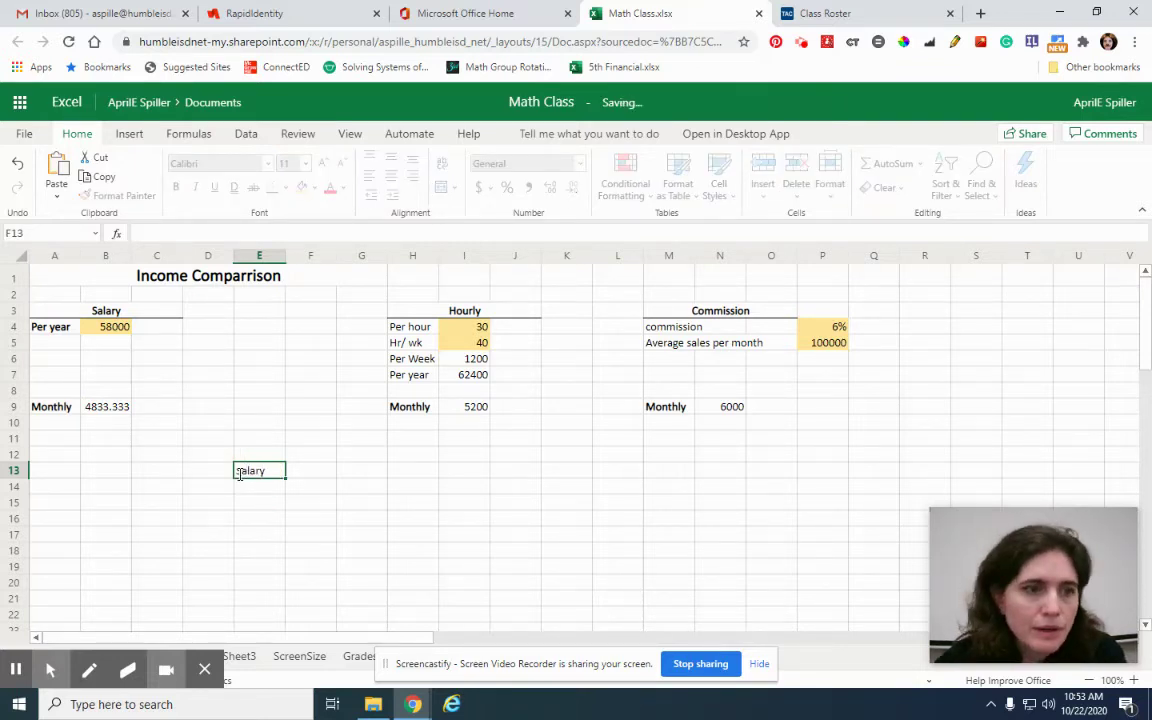
{"action": "type", "text": "Hourly"}
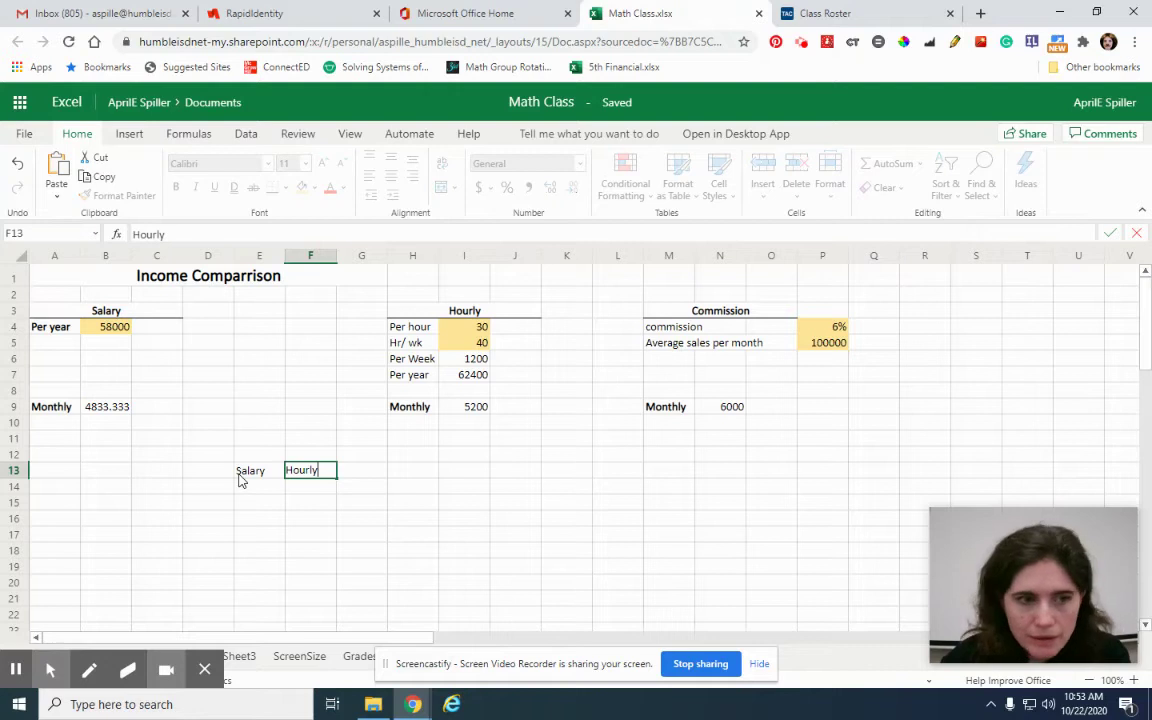
{"action": "key", "text": "BackSpace"}
{"action": "key", "text": "BackSpace"}
{"action": "key", "text": "BackSpace"}
{"action": "key", "text": "BackSpace"}
{"action": "key", "text": "BackSpace"}
Enter the summary headings Hourly in G13 and Commission in I13, leaving a blank column between headings.
{"action": "key", "text": "Tab"}
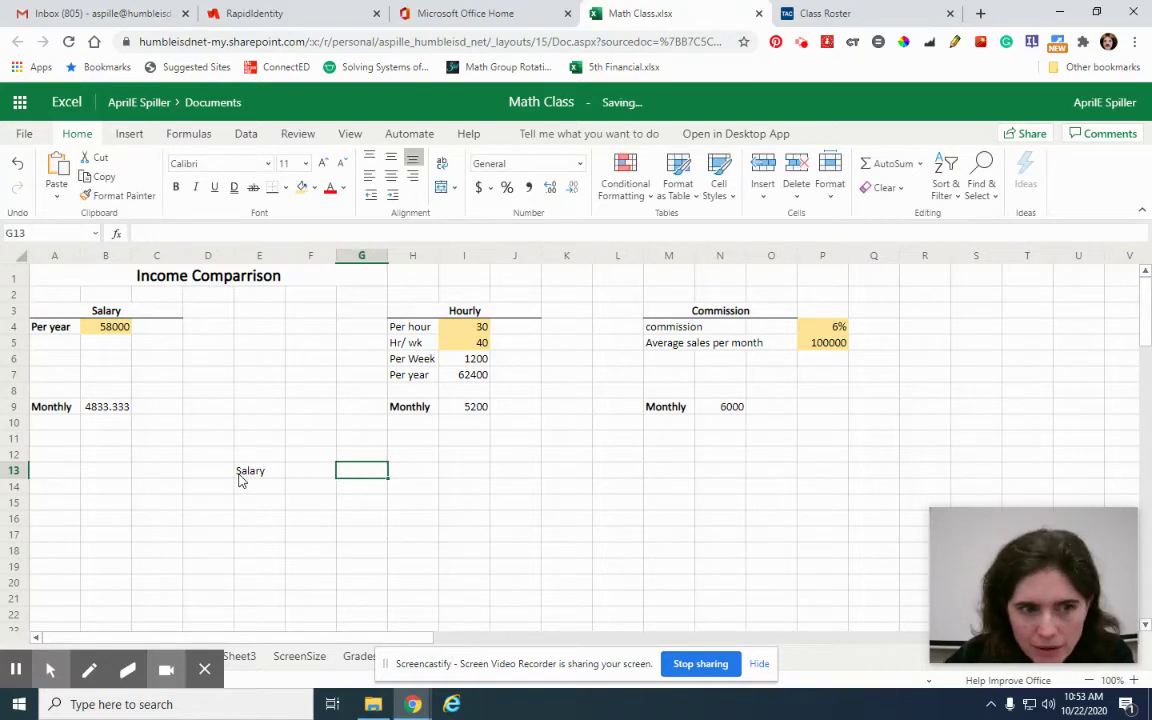
{"action": "type", "text": "Hourly"}
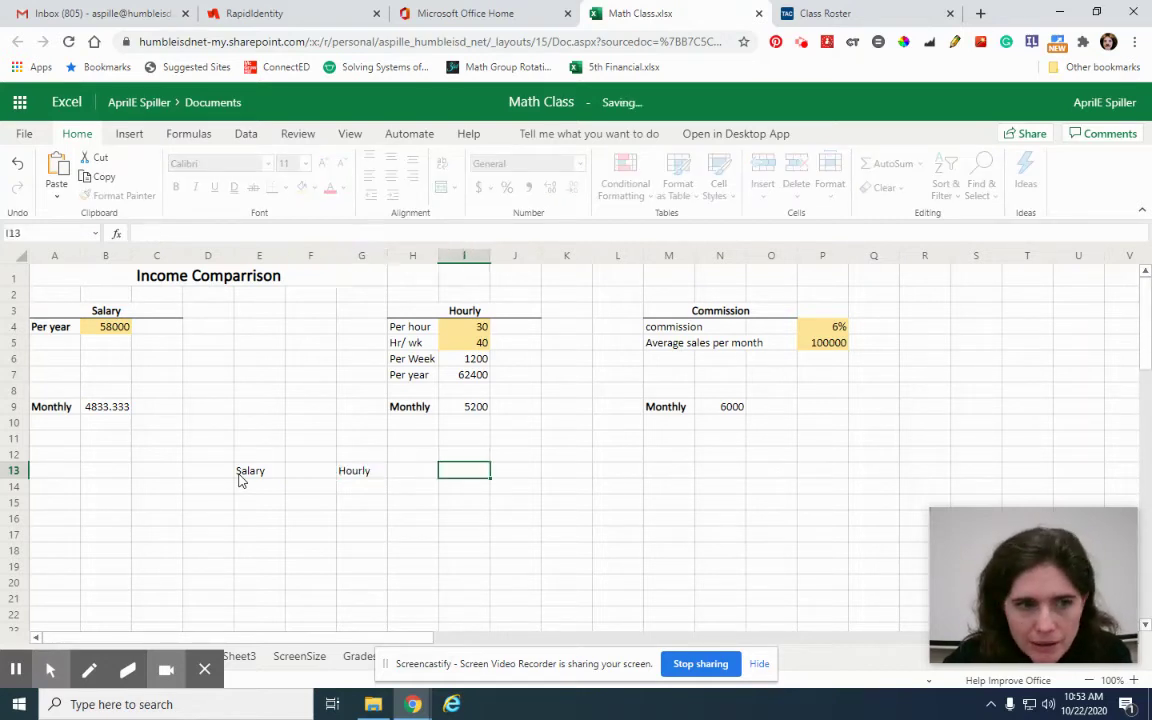
{"action": "type", "text": "Commissio"}
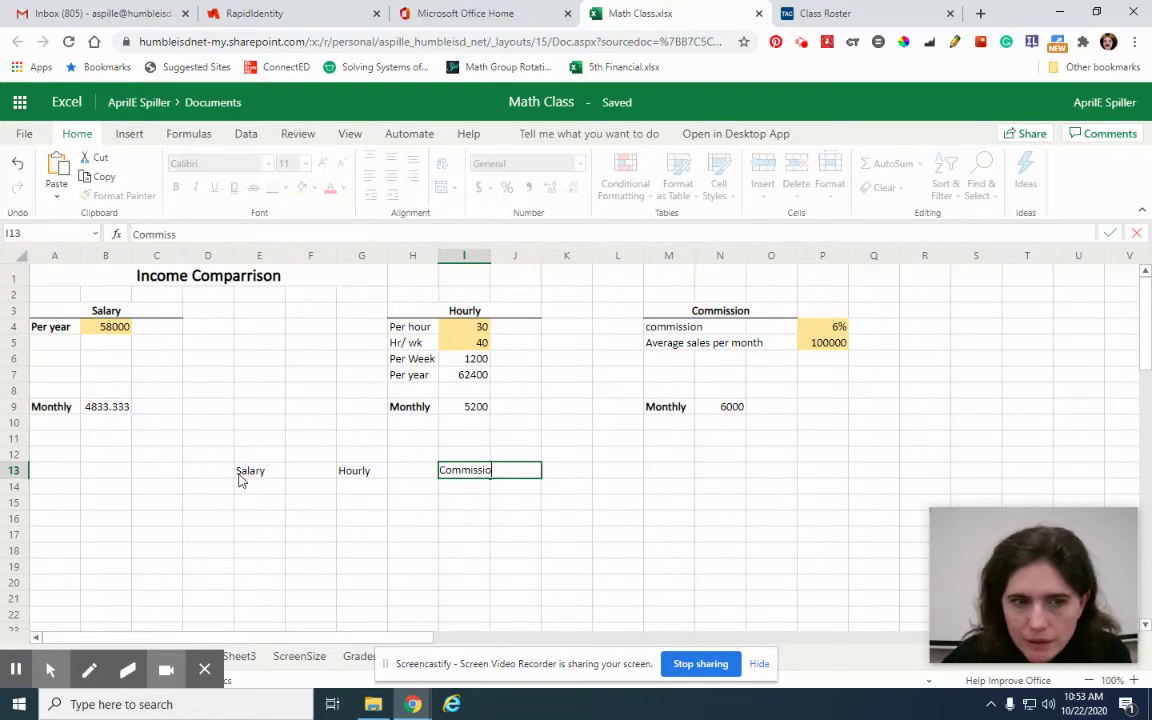
{"action": "type", "text": "n"}
{"action": "left_click", "coordinate": [365, 533]}
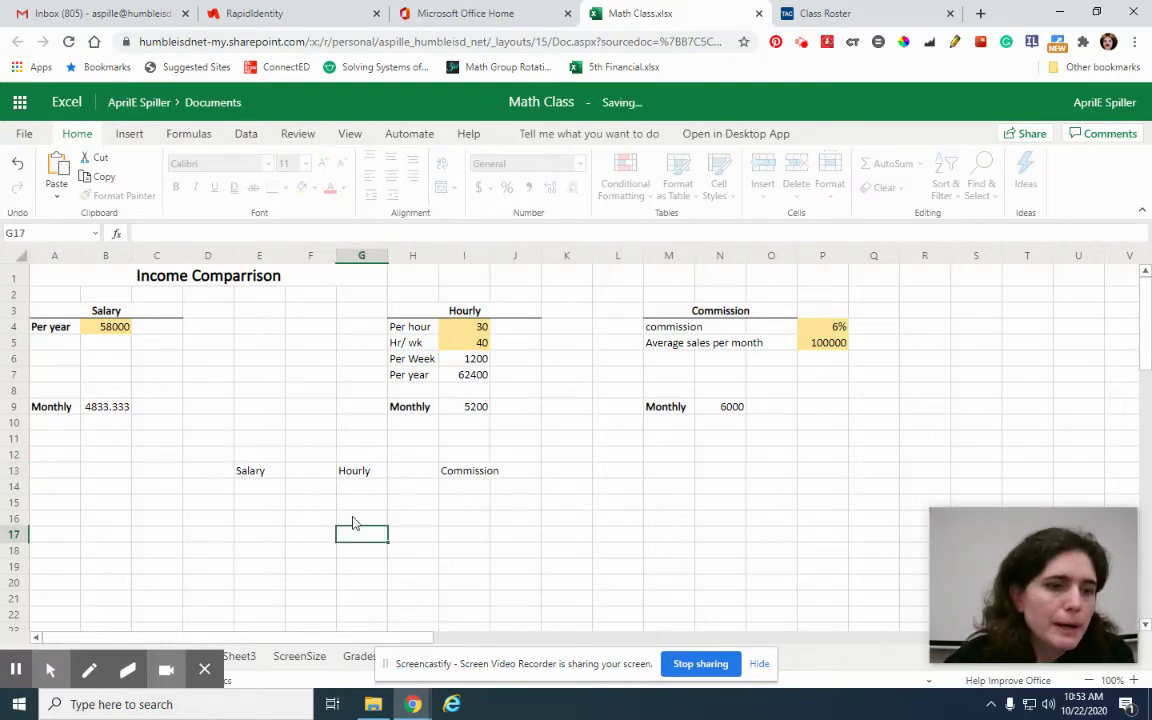
Add the row label Monthly in C14 and bring the salary's monthly pay into E14 with =B9.
{"action": "left_click", "coordinate": [255, 487]}
{"action": "left_click", "coordinate": [164, 488]}
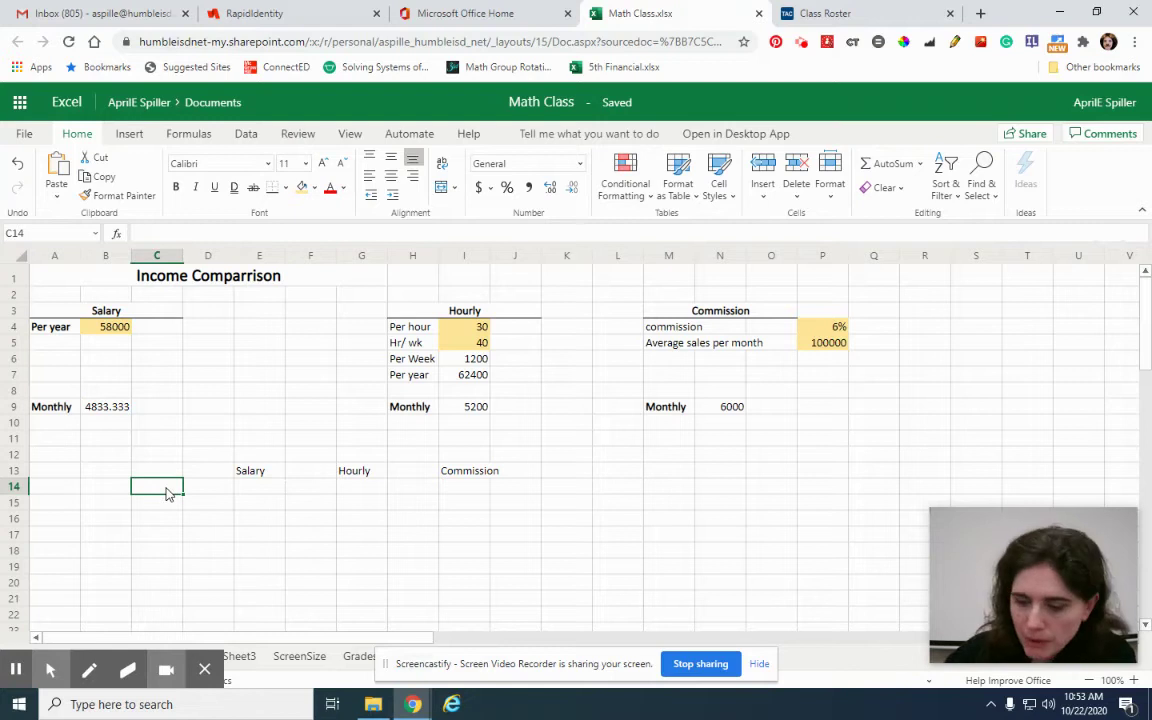
{"action": "type", "text": "Monthly"}
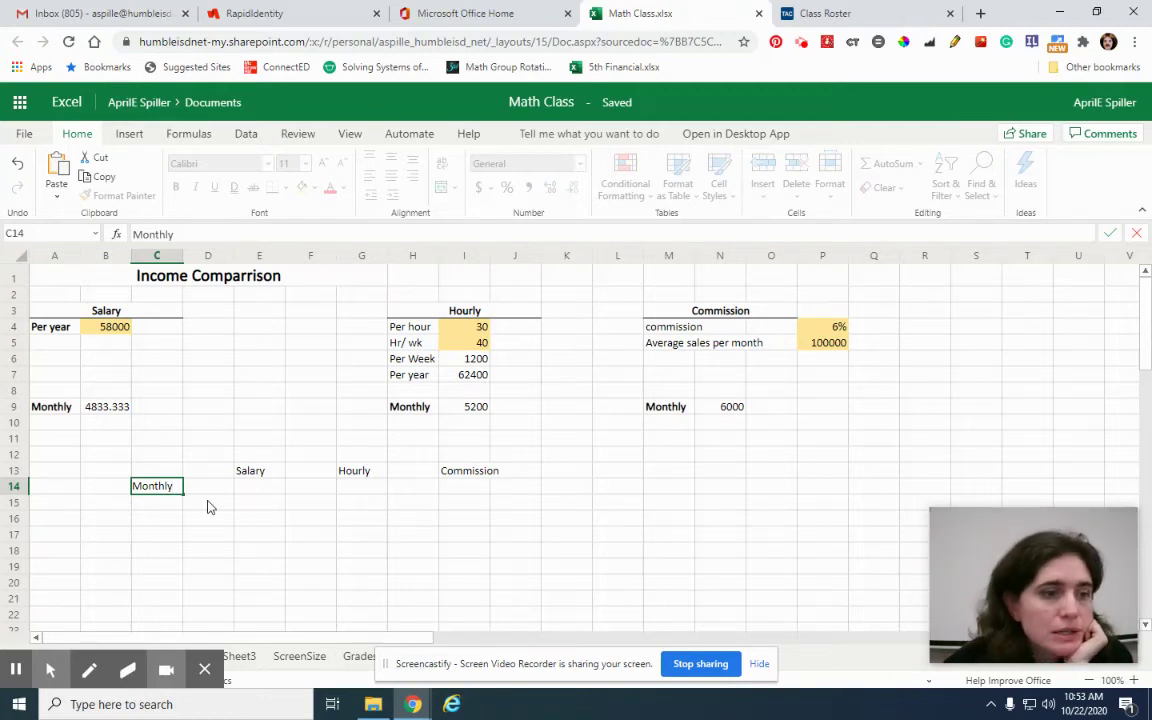
{"action": "left_click", "coordinate": [262, 482]}
{"action": "type", "text": "="}
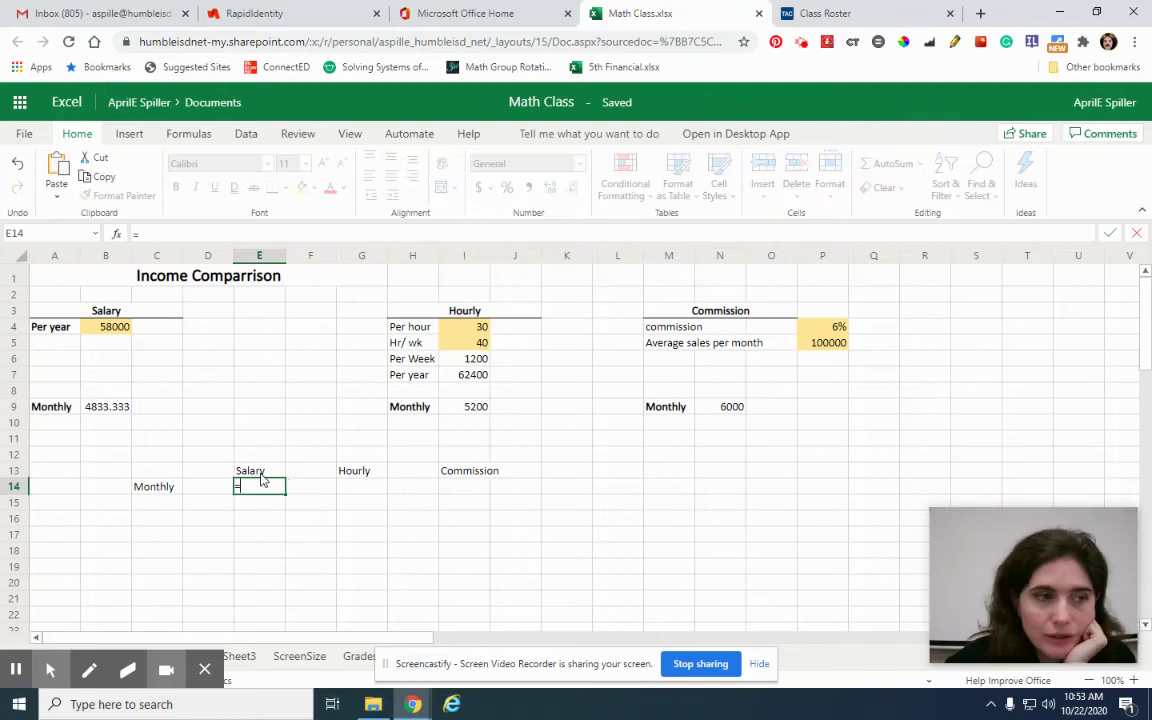
{"action": "left_click", "coordinate": [100, 412]}
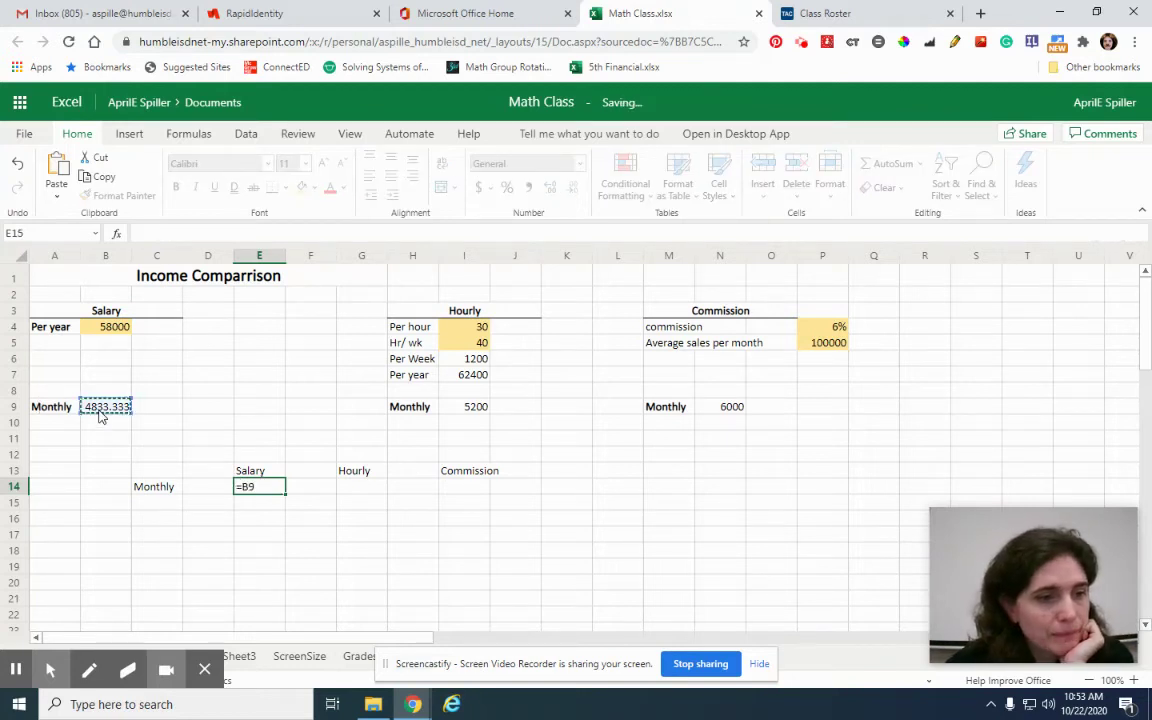
{"action": "key", "text": "Return"}
Bring the hourly monthly pay into G14 with =I9 and the commission monthly pay into I14 with =N9.
{"action": "left_click", "coordinate": [345, 487]}
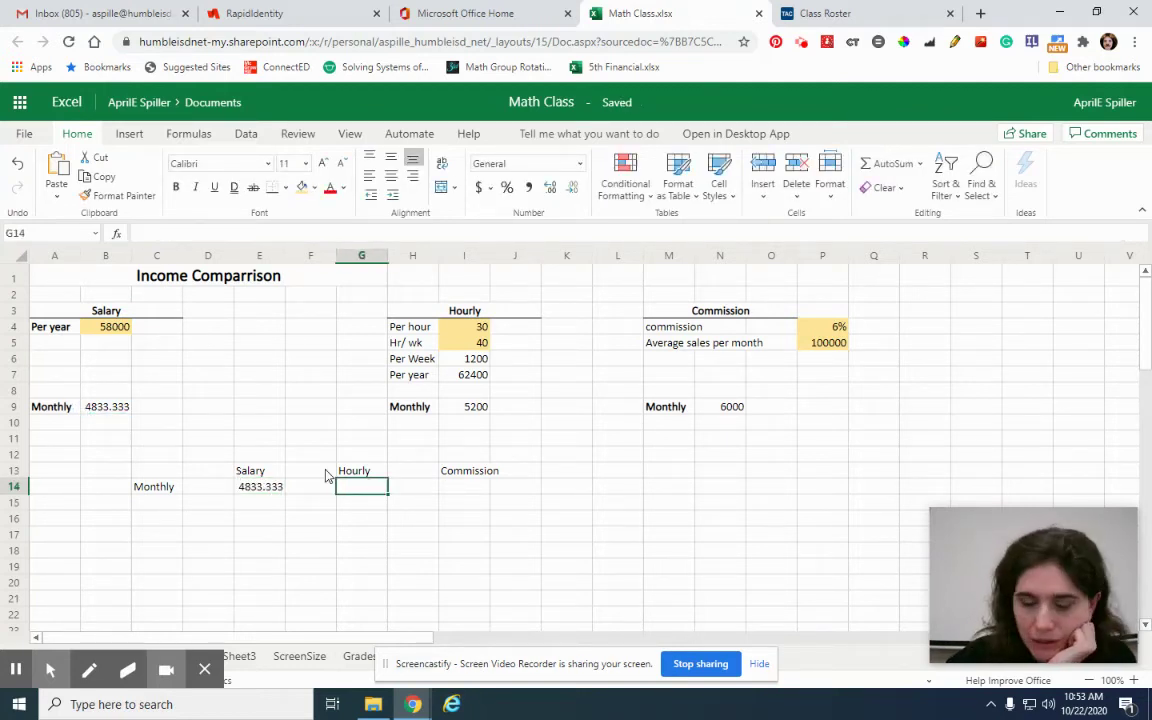
{"action": "type", "text": "="}
{"action": "left_click", "coordinate": [466, 406]}
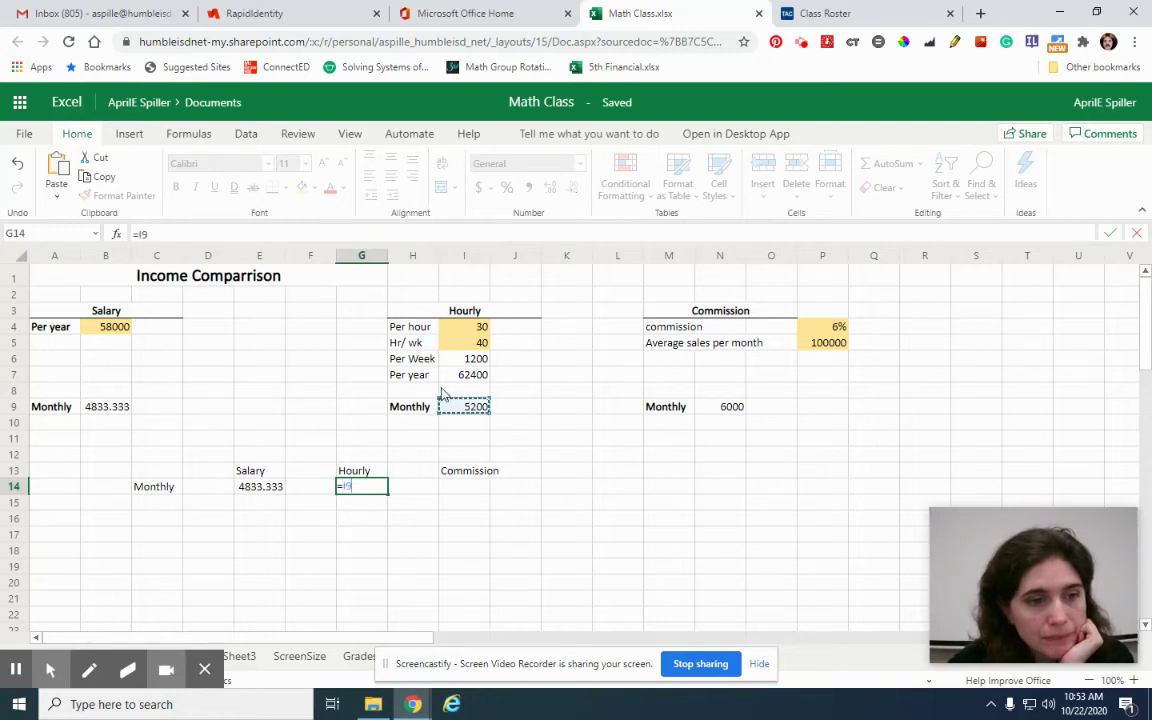
{"action": "key", "text": "Return"}
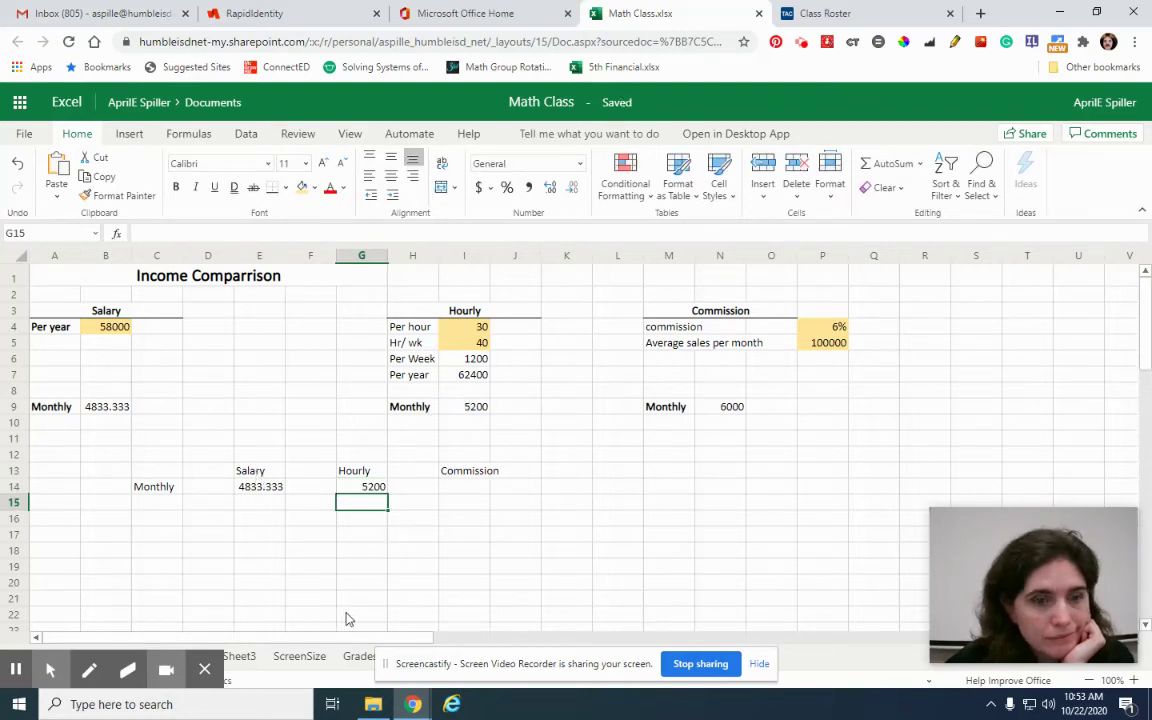
{"action": "left_click", "coordinate": [468, 487]}
{"action": "type", "text": "="}
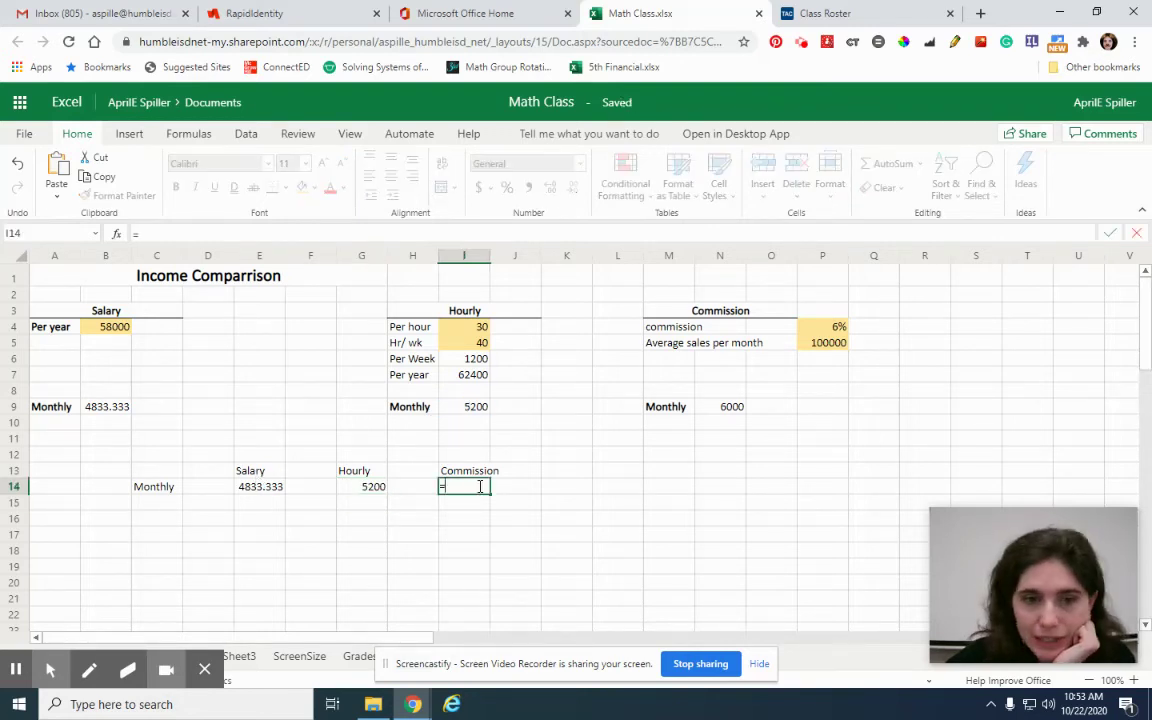
{"action": "left_click", "coordinate": [728, 406]}
{"action": "key", "text": "Return"}
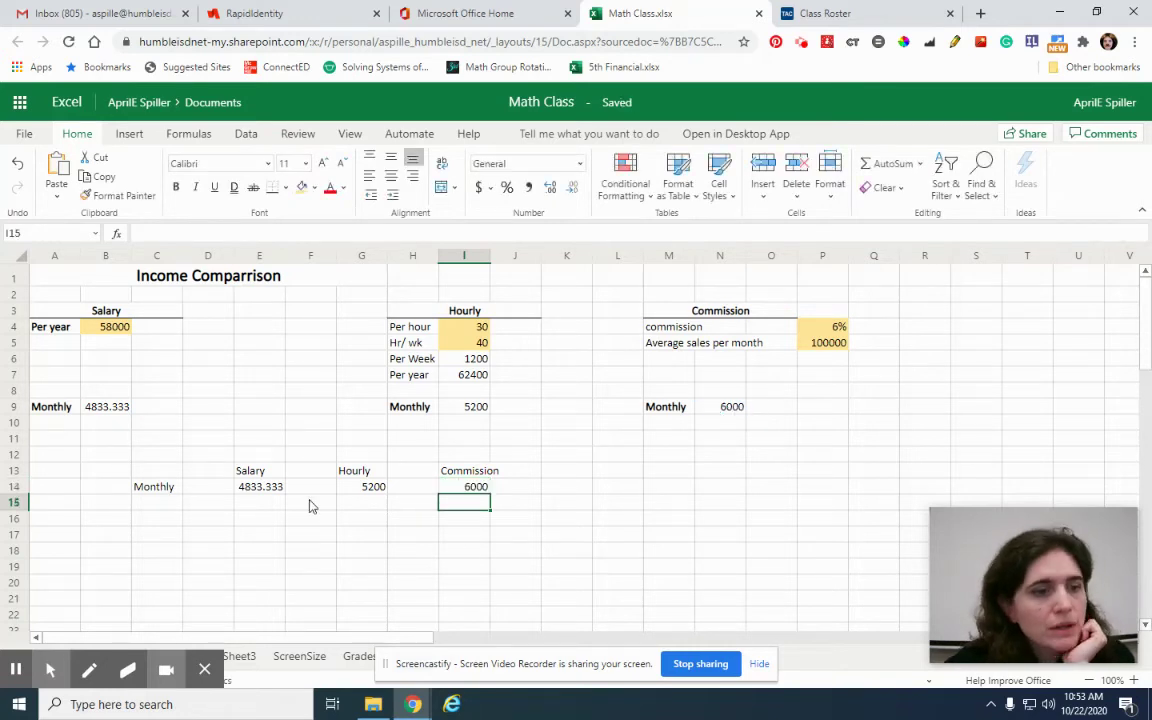
{"action": "left_click", "coordinate": [144, 508]}
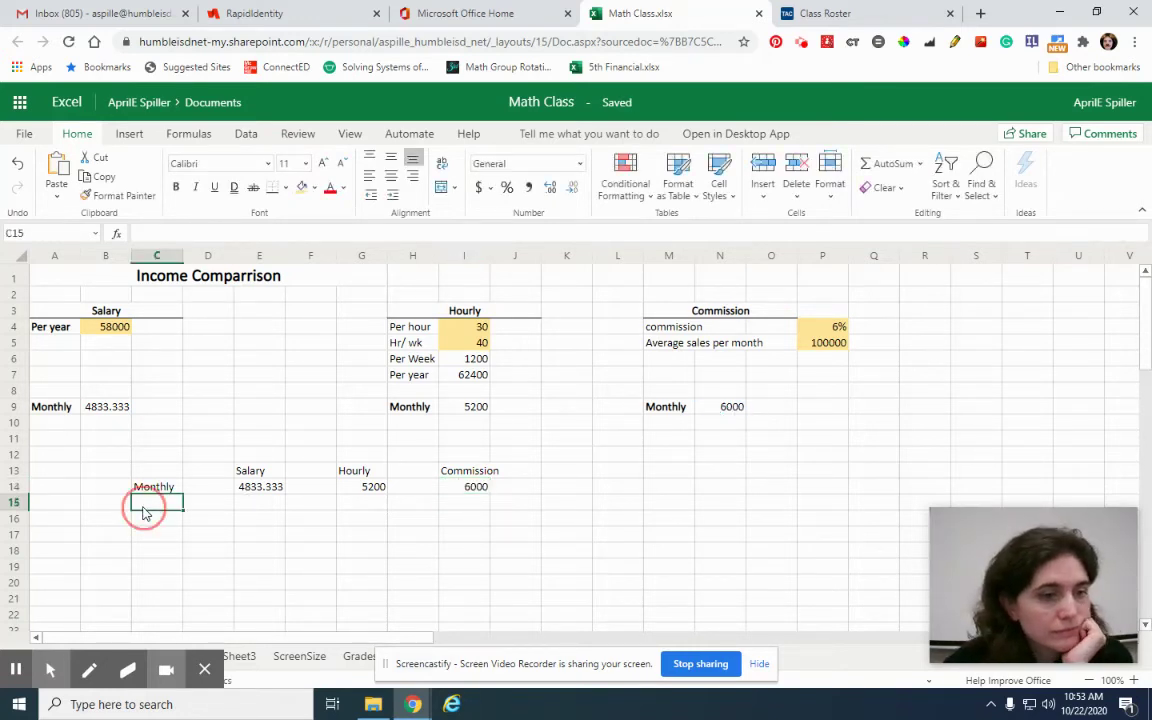
Add the row label Tax in C15 below Monthly in the summary table.
{"action": "type", "text": "Ta"}
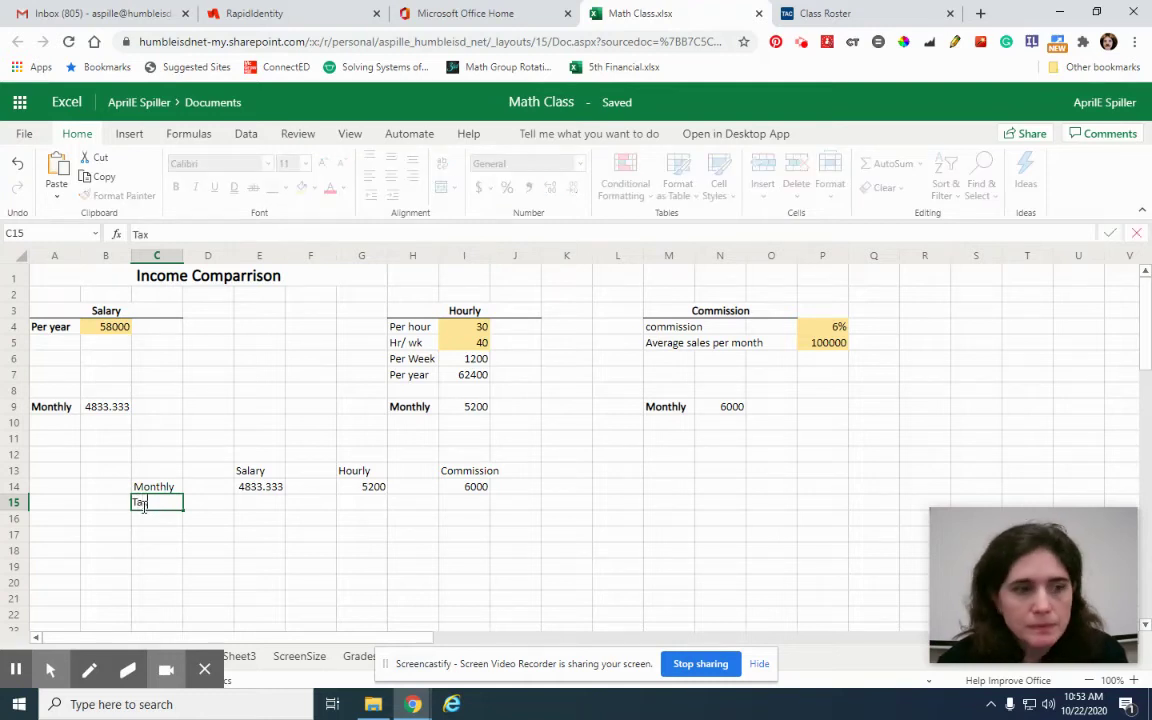
{"action": "type", "text": "x"}
{"action": "left_click", "coordinate": [172, 550]}
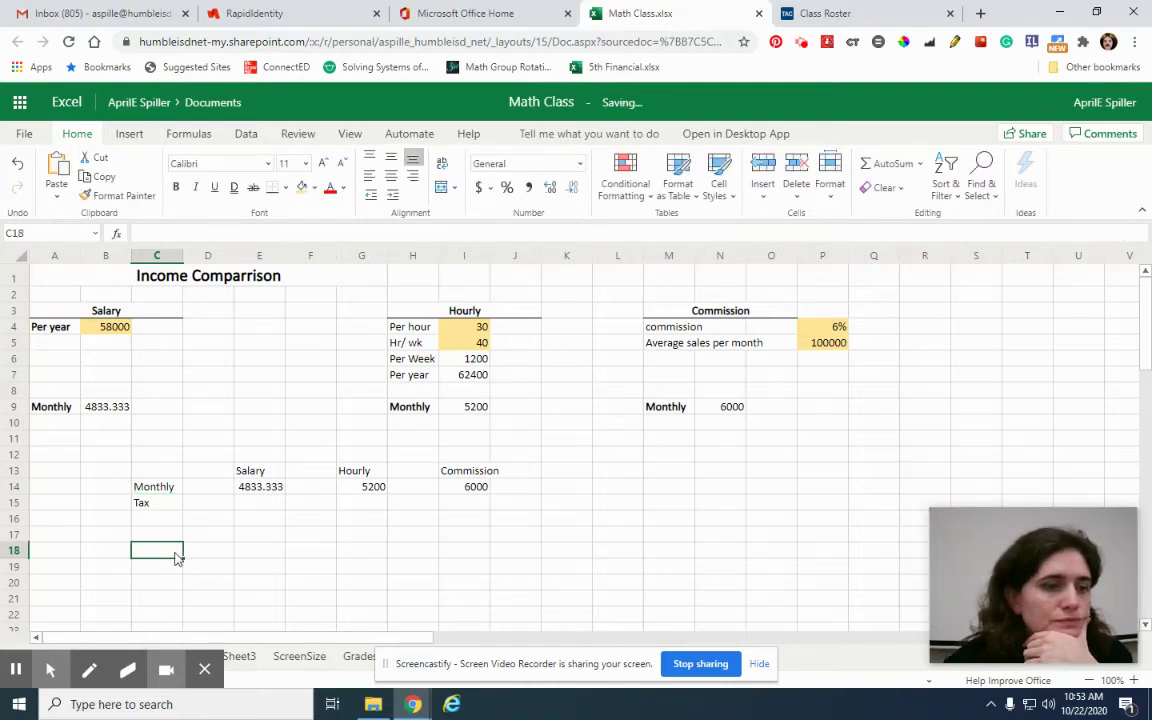
Enter the label Tax Rate in A11 below the Salary section and make it bold.
{"action": "left_click", "coordinate": [47, 441]}
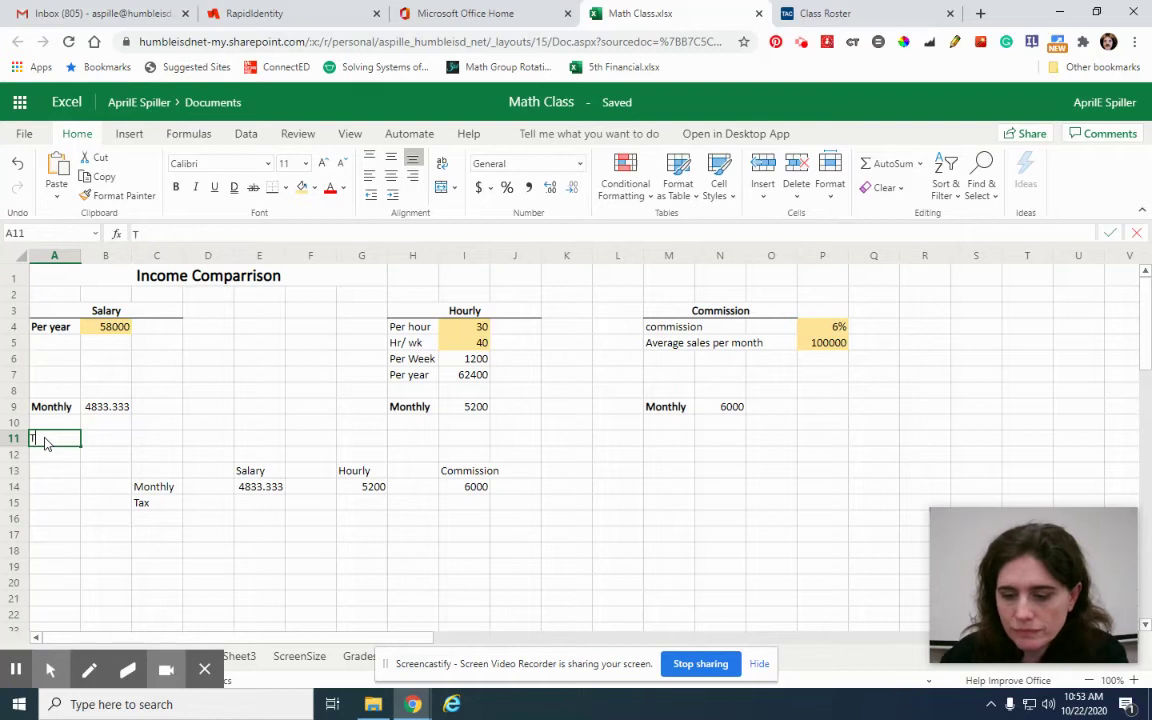
{"action": "type", "text": "Tax Rate"}
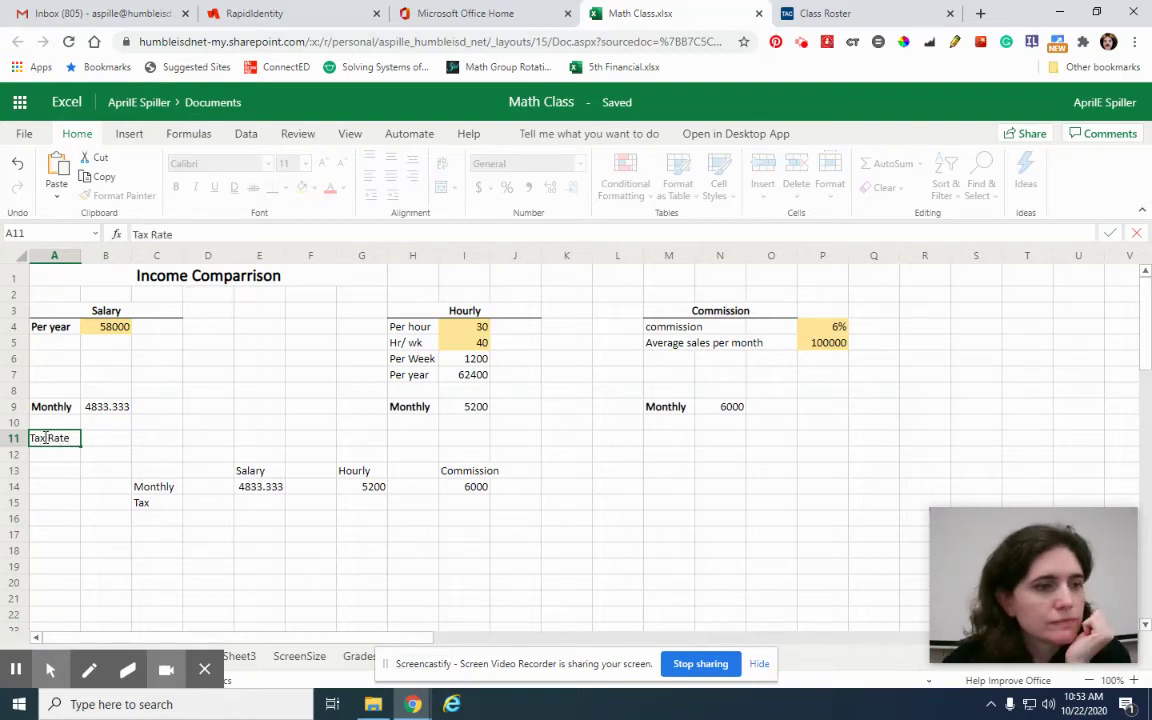
{"action": "left_click", "coordinate": [102, 442]}
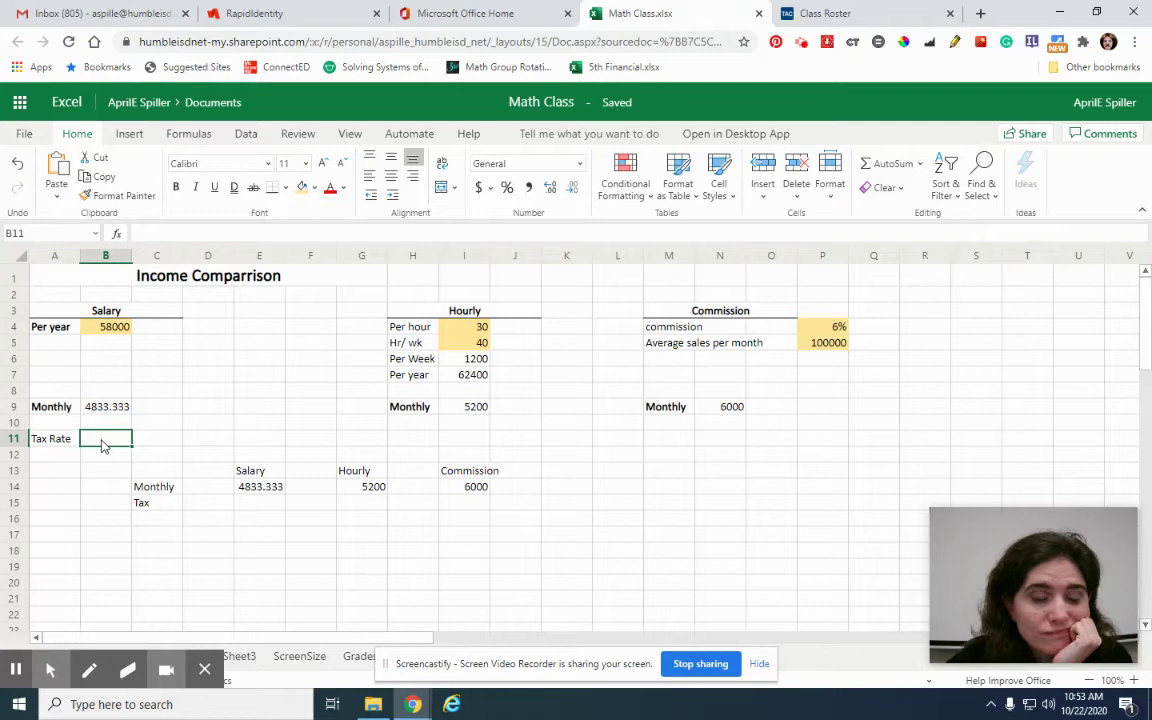
{"action": "left_click", "coordinate": [54, 442]}
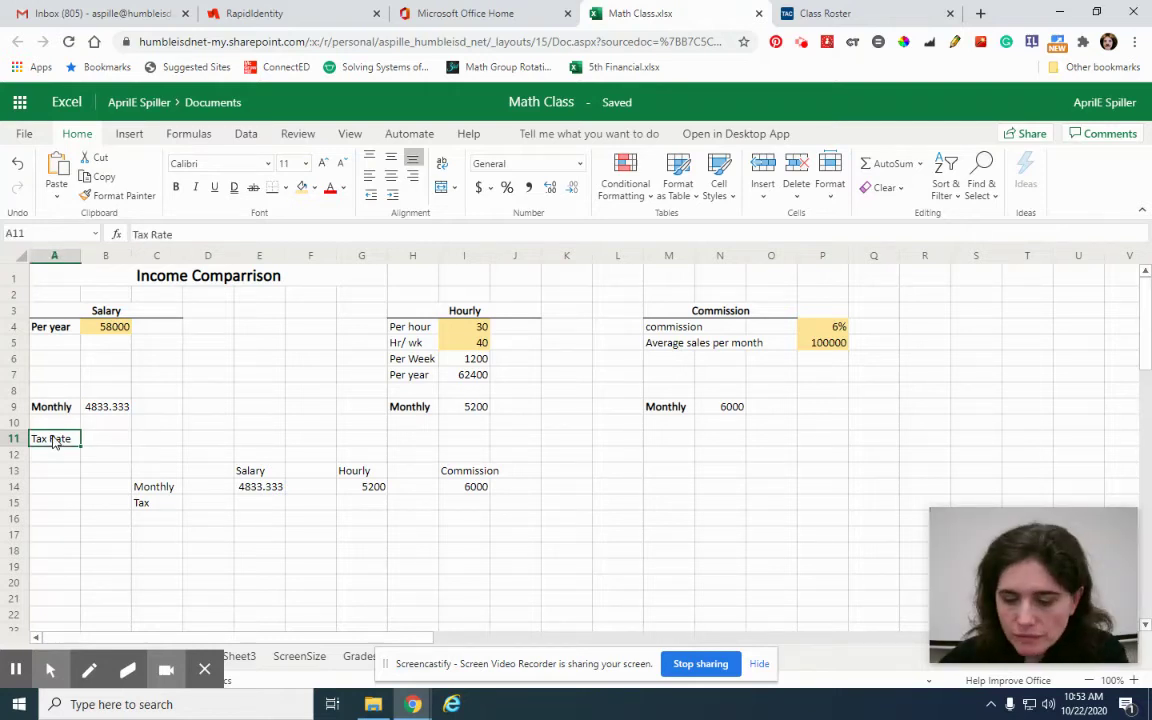
{"action": "key", "text": "ctrl+b"}
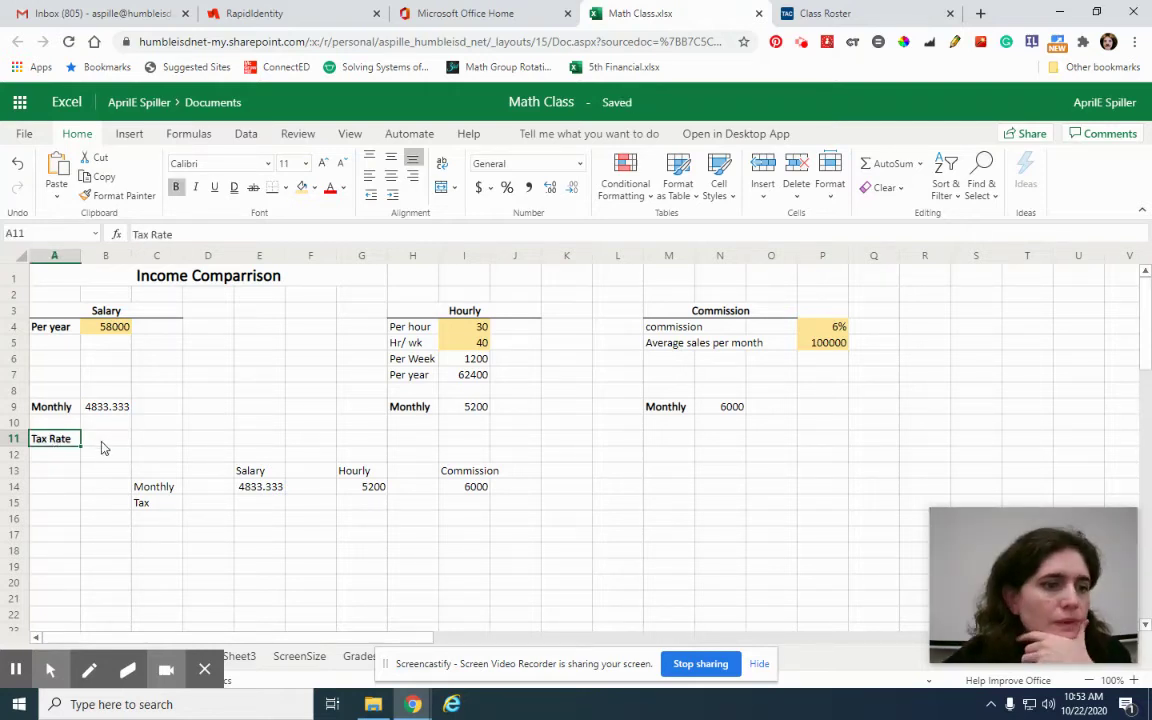
Set the tax rate to 15% in B11.
{"action": "left_click", "coordinate": [108, 444]}
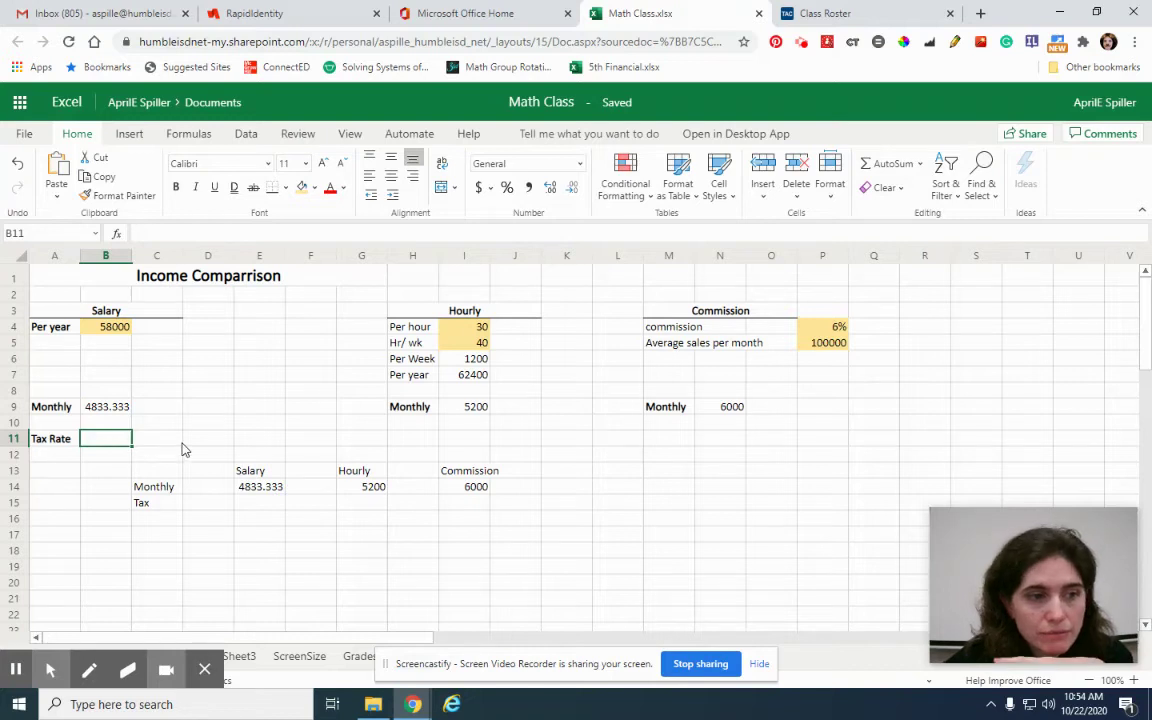
{"action": "type", "text": "15"}
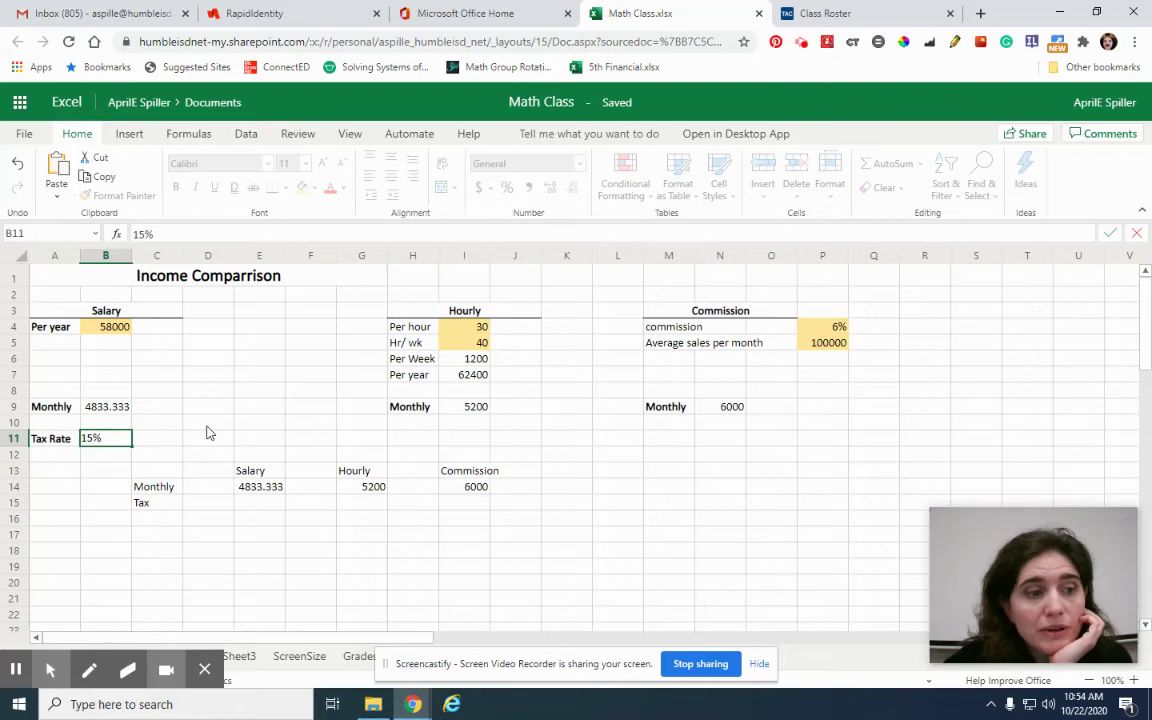
{"action": "left_click", "coordinate": [123, 450]}
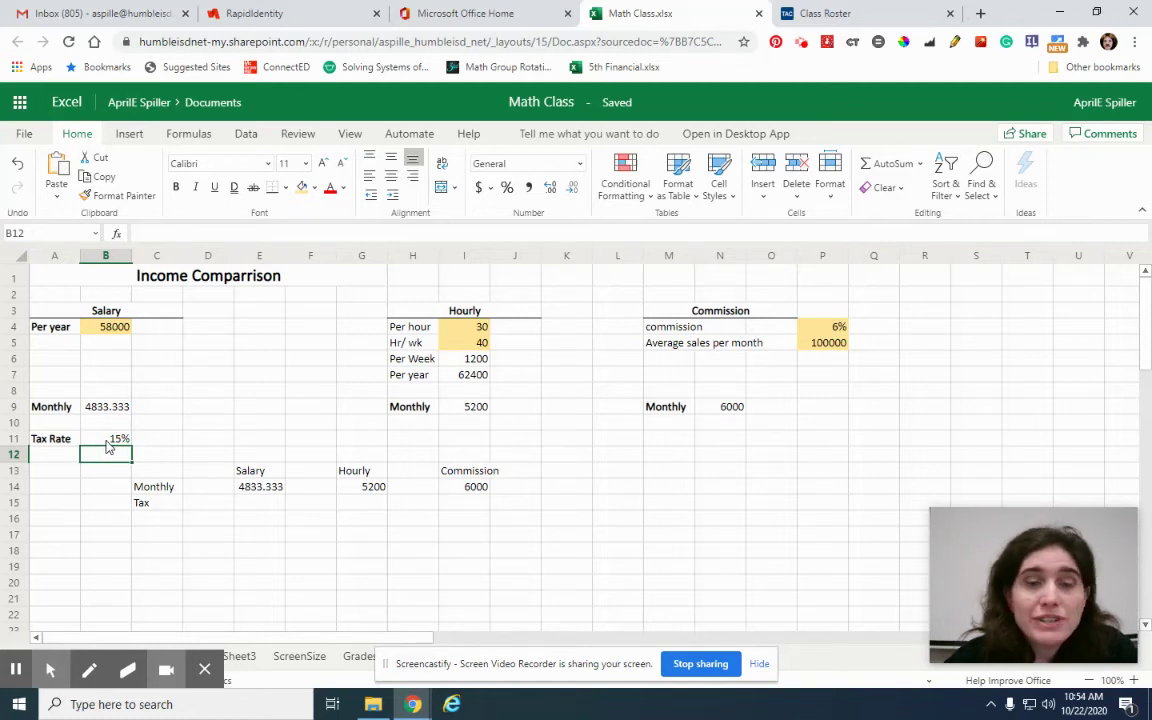
{"action": "left_click", "coordinate": [244, 506]}
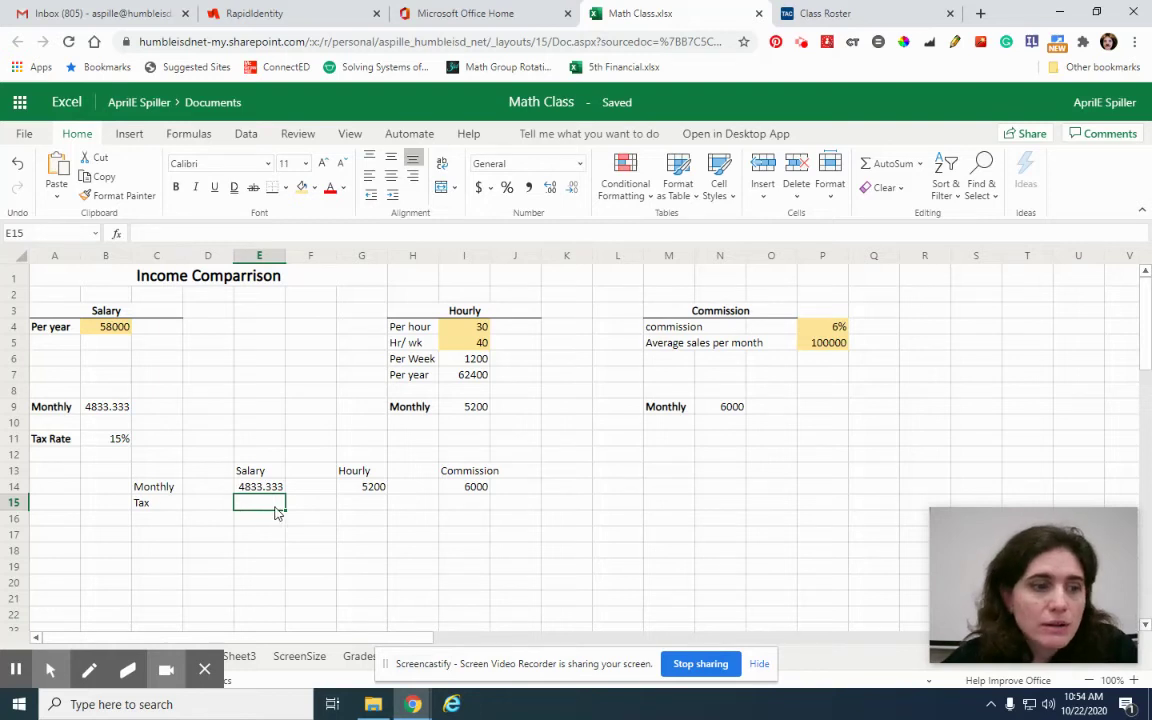
Enter the label Soc Sec in A12 and set its rate to 6% in B12.
{"action": "left_click", "coordinate": [56, 455]}
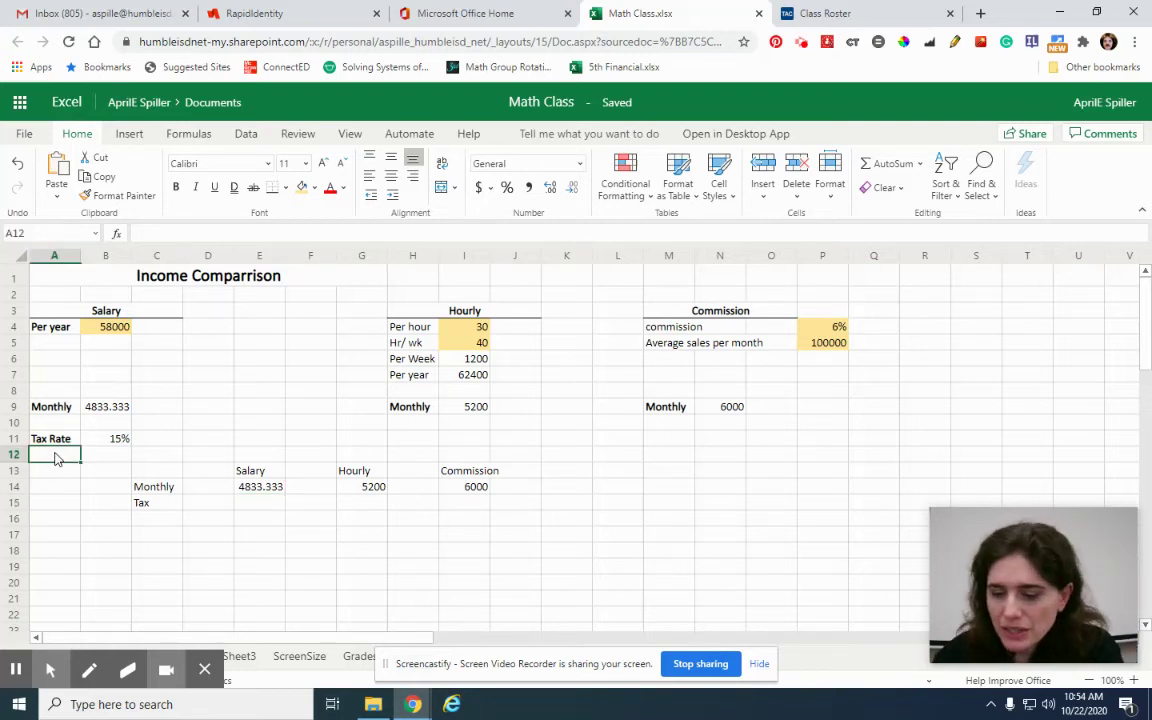
{"action": "type", "text": "Social Se"}
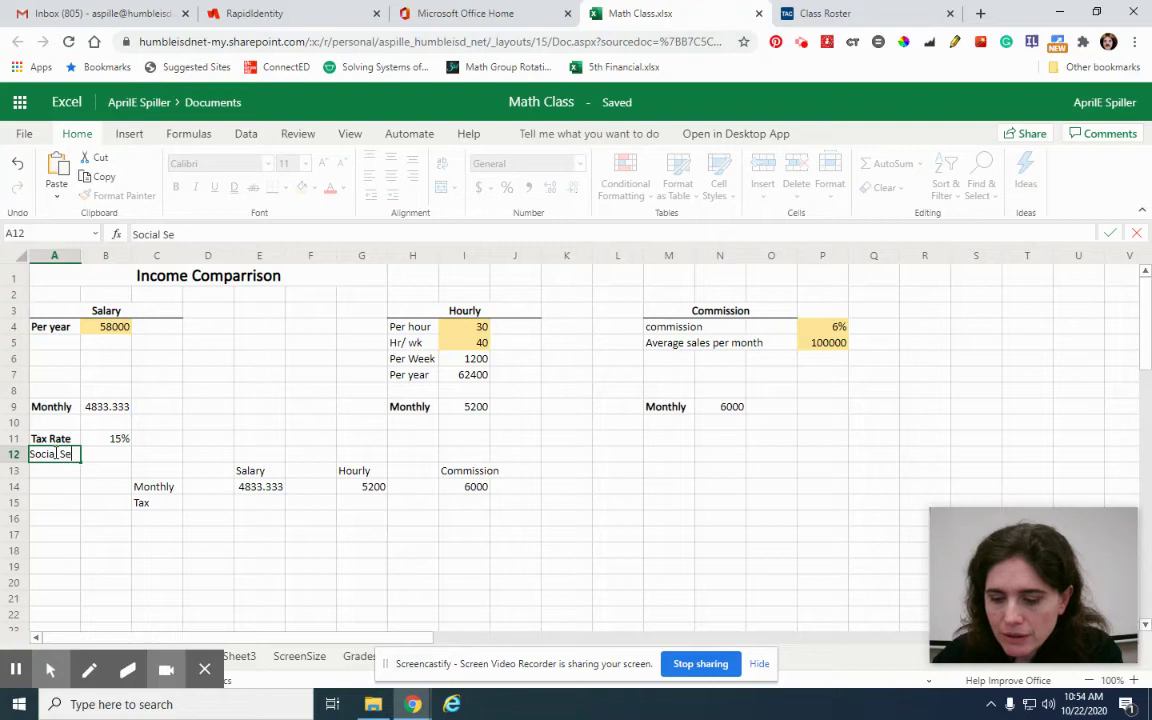
{"action": "type", "text": "cutiry"}
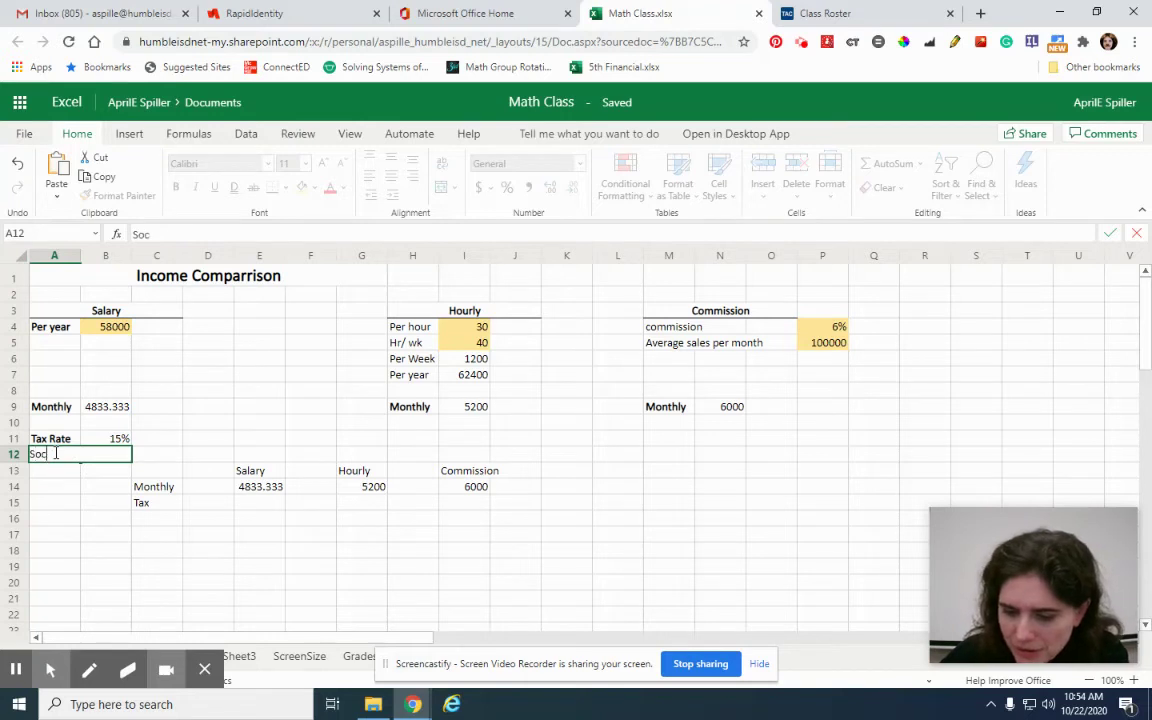
{"action": "type", "text": "Sec"}
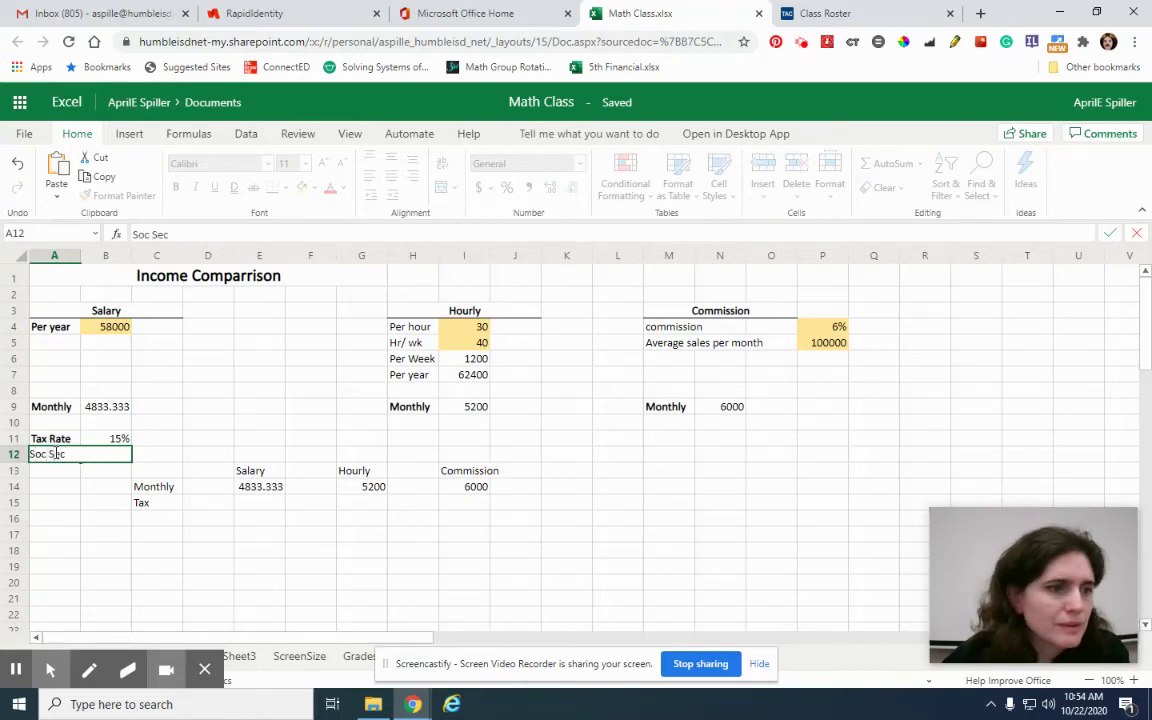
{"action": "left_click", "coordinate": [88, 549]}
{"action": "left_click", "coordinate": [105, 458]}
{"action": "type", "text": "6"}
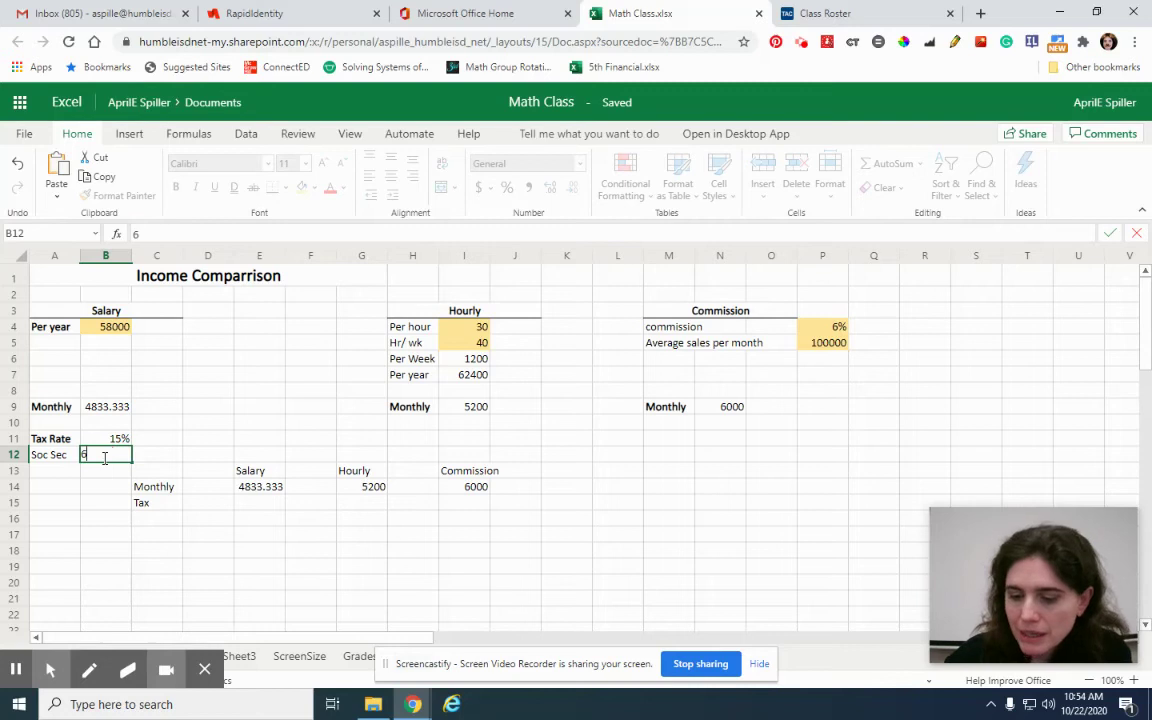
{"action": "left_click", "coordinate": [242, 584]}
Add the row label SoSec in C16 below Tax in the summary table.
{"action": "left_click", "coordinate": [158, 519]}
{"action": "type", "text": "S"}
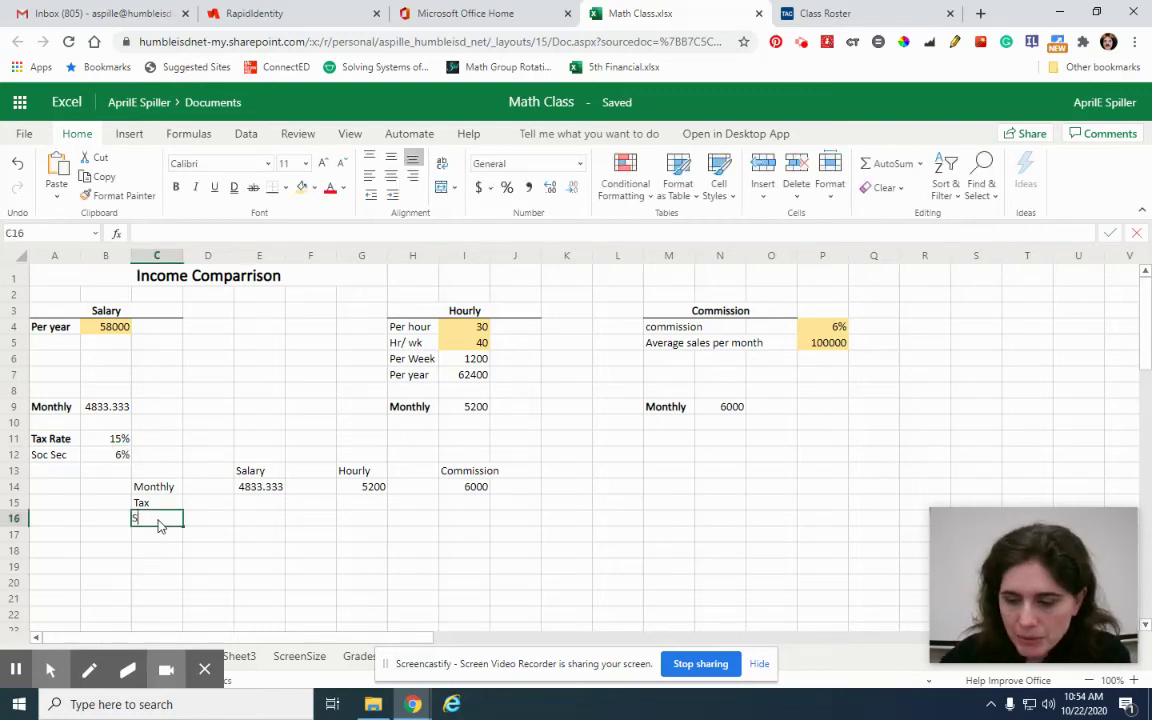
{"action": "type", "text": "oSec"}
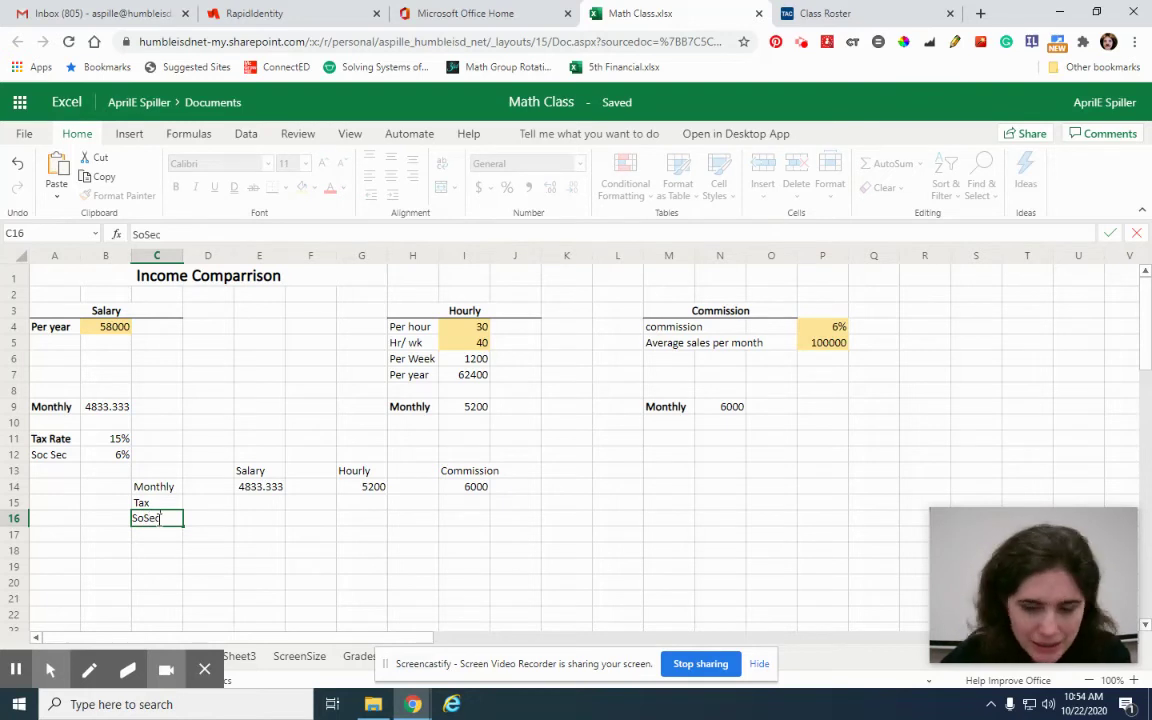
{"action": "left_click", "coordinate": [208, 550]}
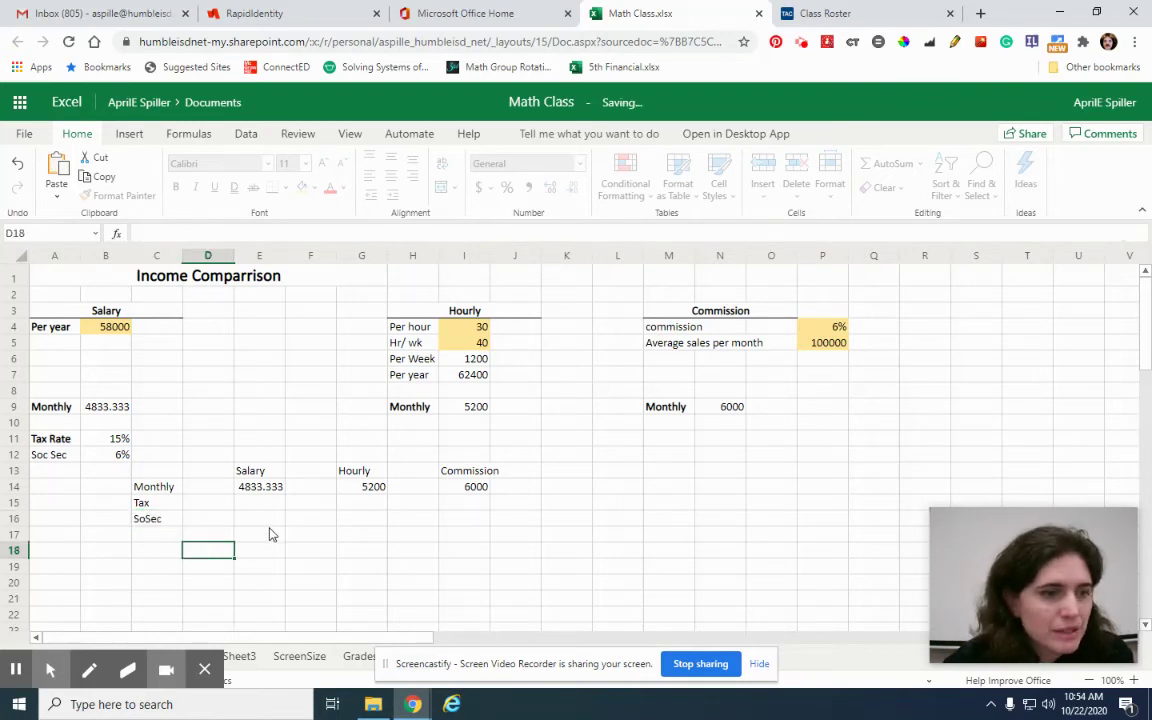
Calculate the tax on the salary's monthly pay in E15 with =B11*E14.
{"action": "key", "text": "Up"}
{"action": "key", "text": "Up"}
{"action": "key", "text": "Up"}
{"action": "key", "text": "Right"}
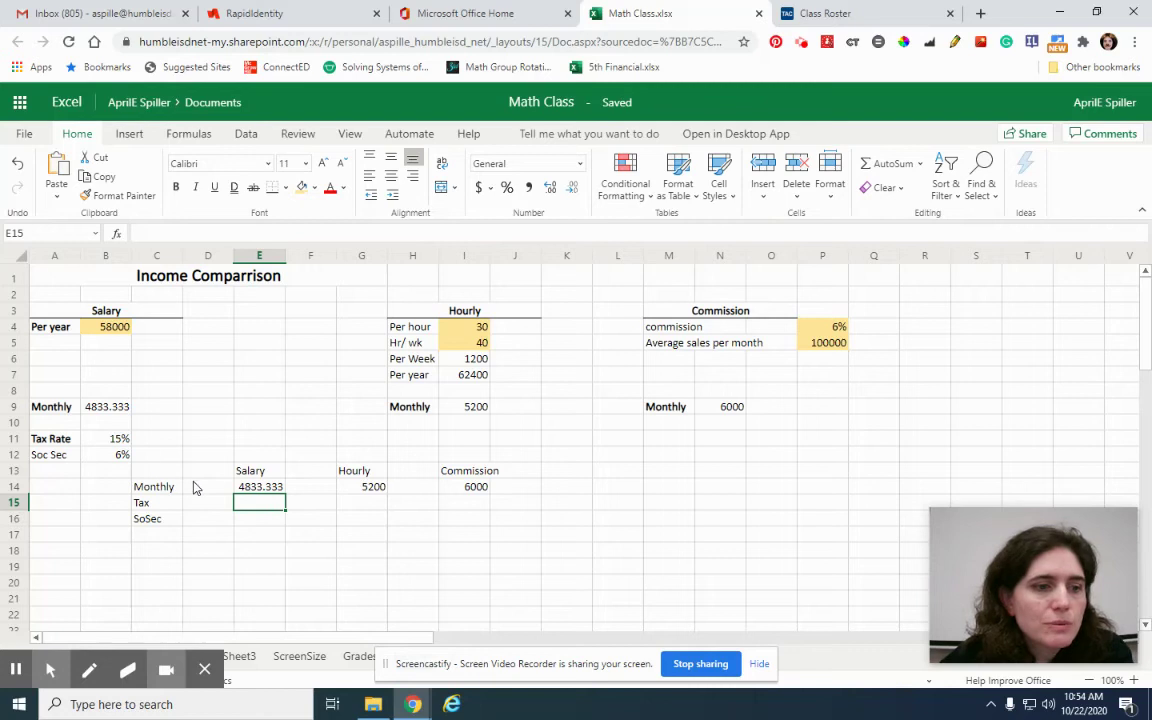
{"action": "type", "text": "="}
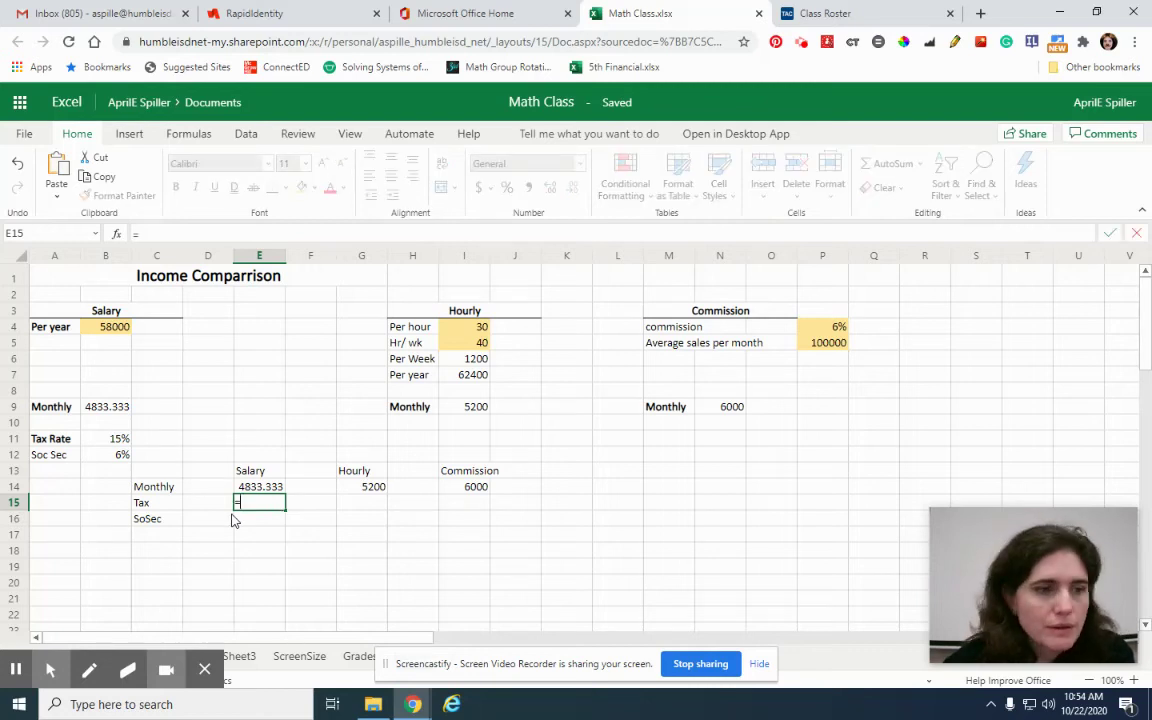
{"action": "left_click", "coordinate": [100, 443]}
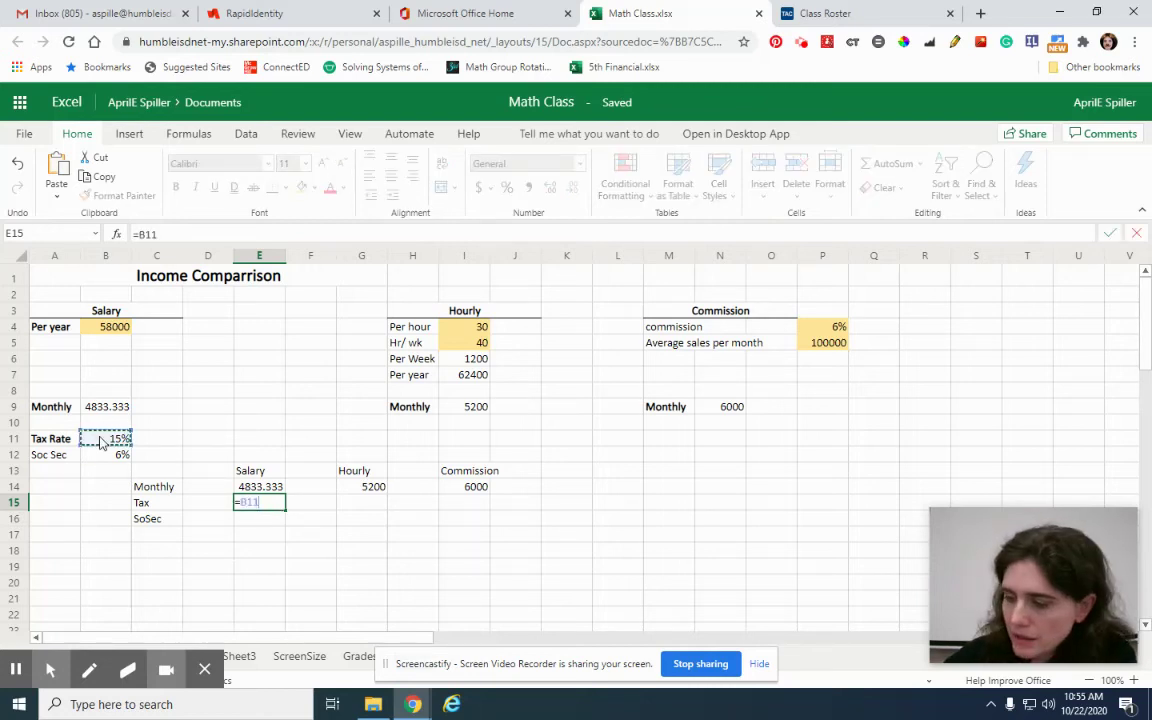
{"action": "type", "text": "*"}
{"action": "left_click", "coordinate": [252, 489]}
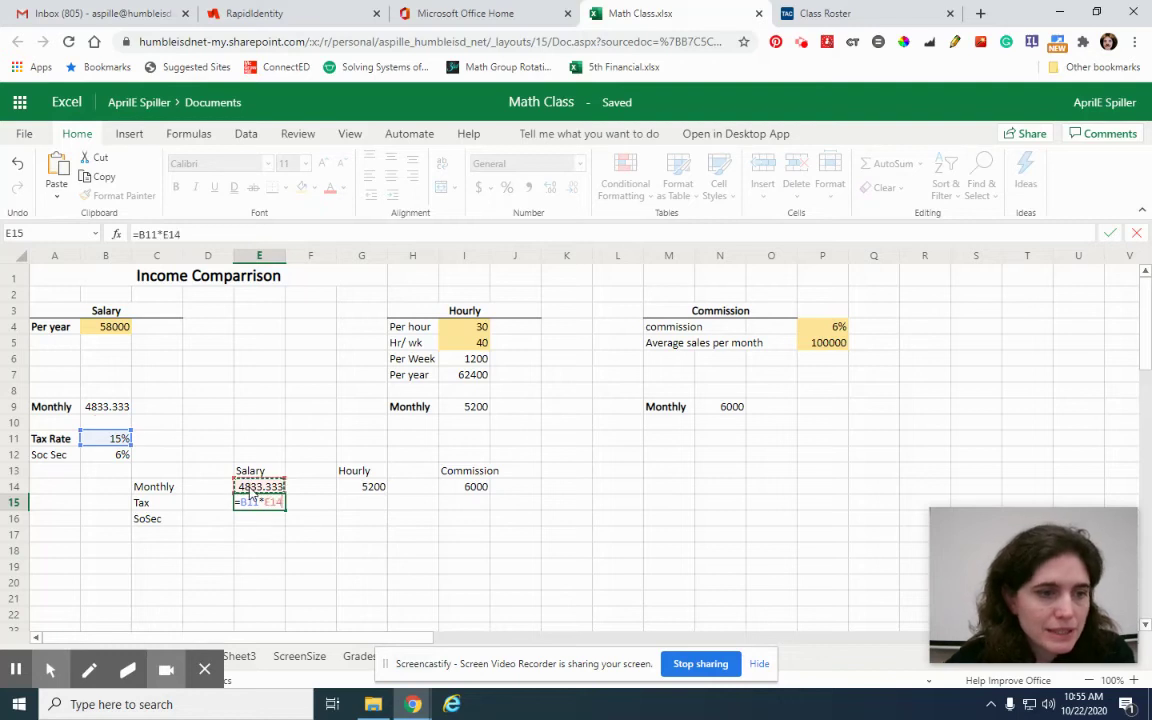
{"action": "key", "text": "Return"}
Calculate the tax on the hourly monthly pay in G15 with =G14*B11.
{"action": "left_click", "coordinate": [376, 509]}
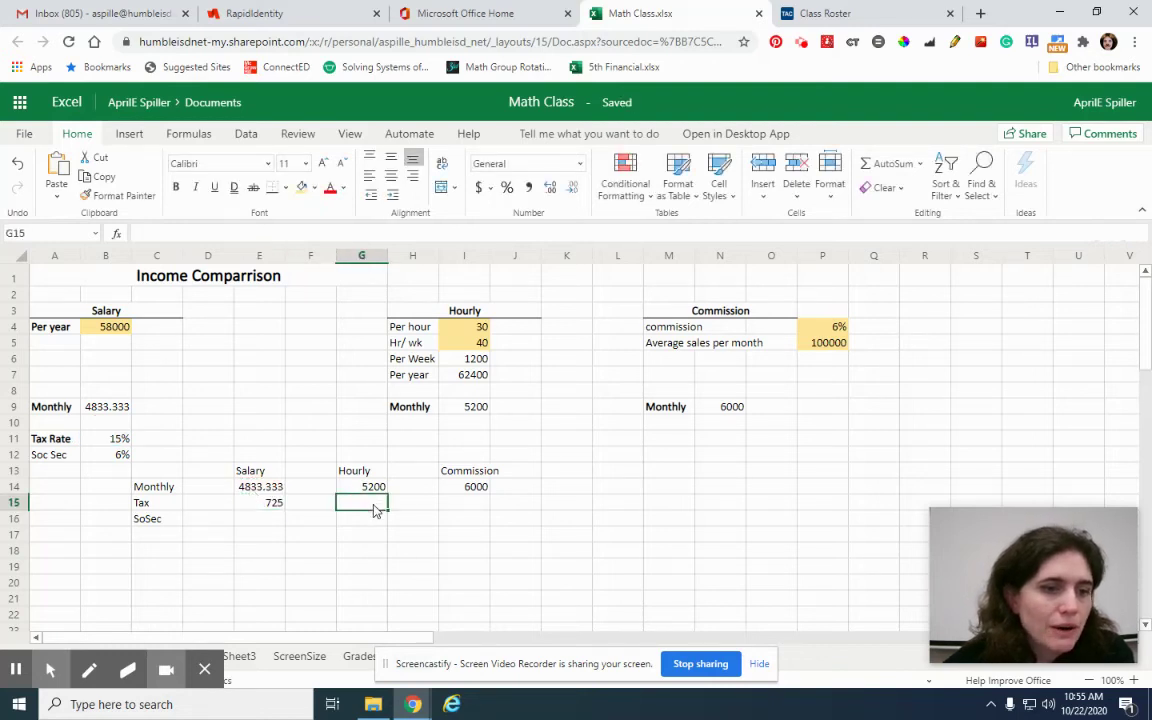
{"action": "type", "text": "="}
{"action": "left_click", "coordinate": [365, 487]}
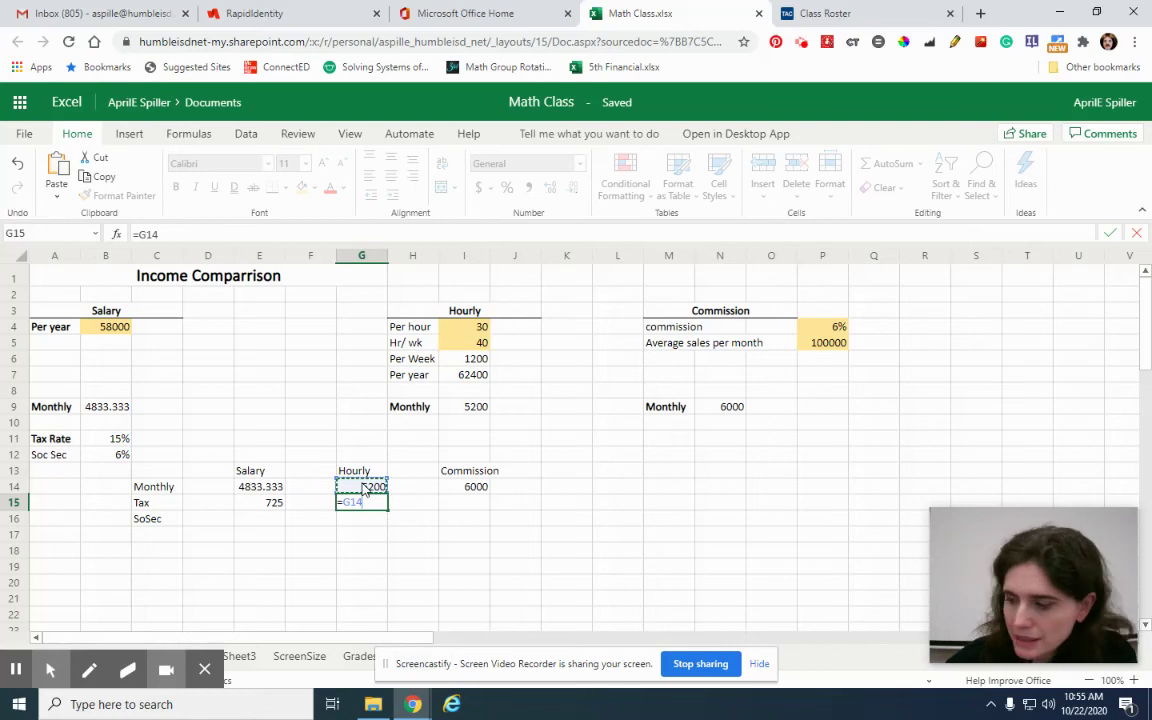
{"action": "type", "text": "*"}
{"action": "left_click", "coordinate": [117, 443]}
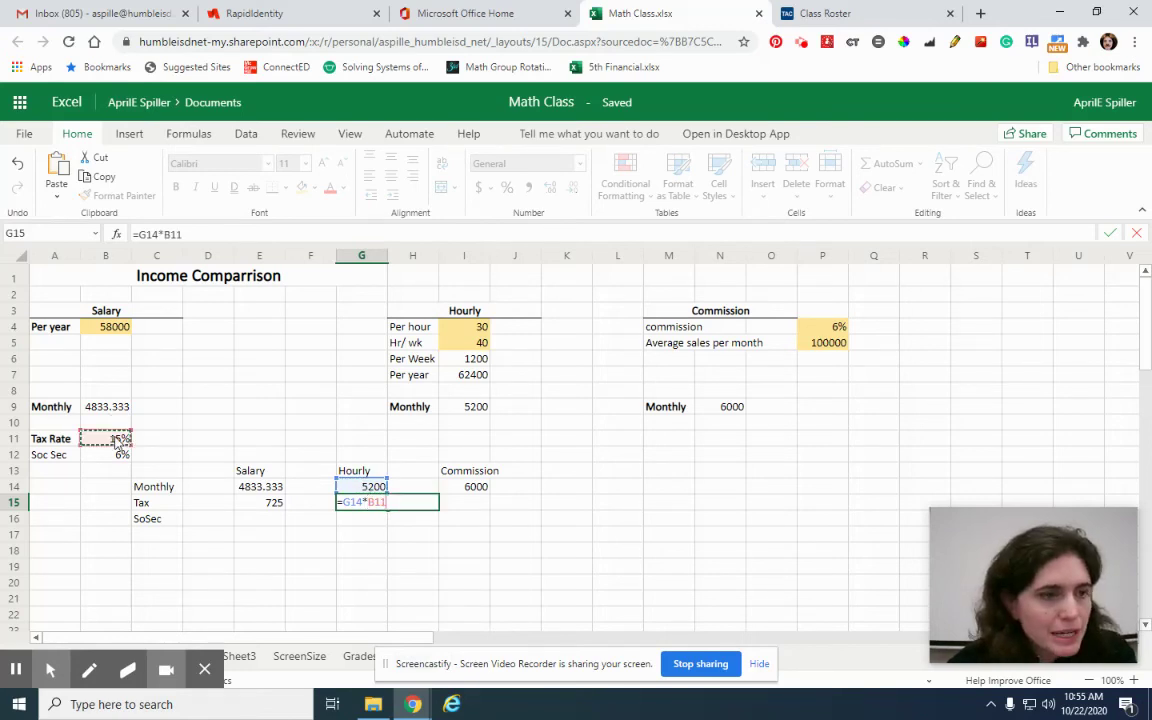
{"action": "key", "text": "Return"}
Calculate the tax on the commission monthly pay in I15 with =I14*B11.
{"action": "left_click", "coordinate": [475, 488]}
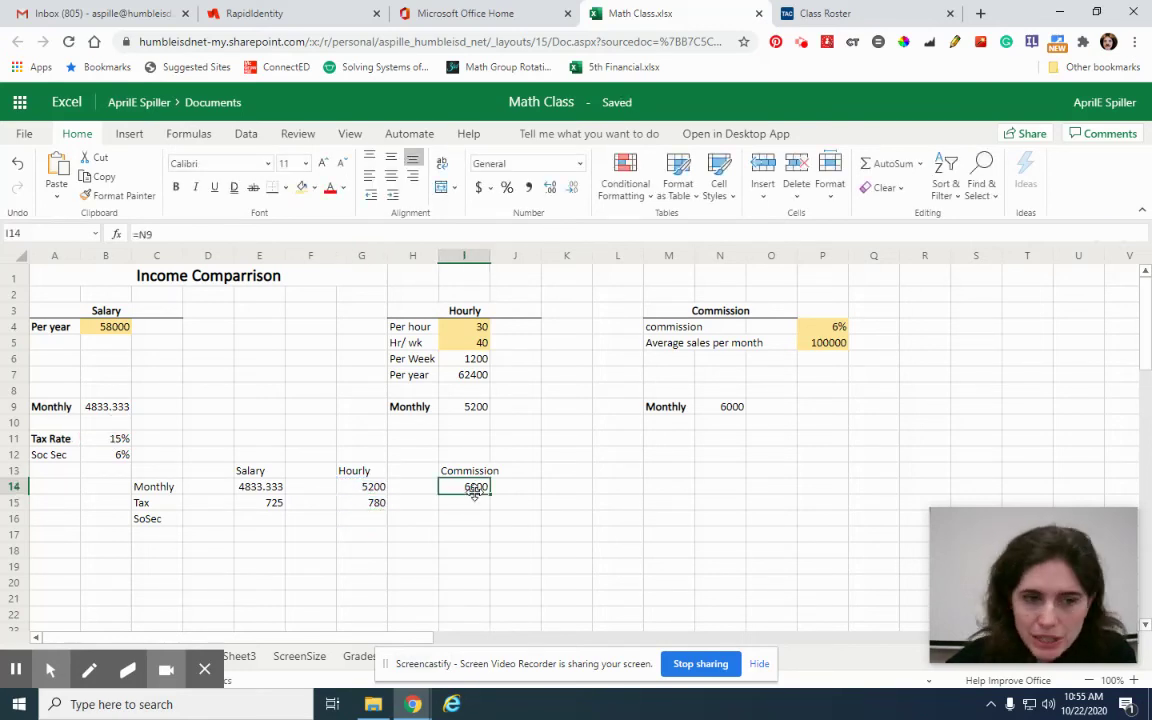
{"action": "left_click", "coordinate": [453, 511]}
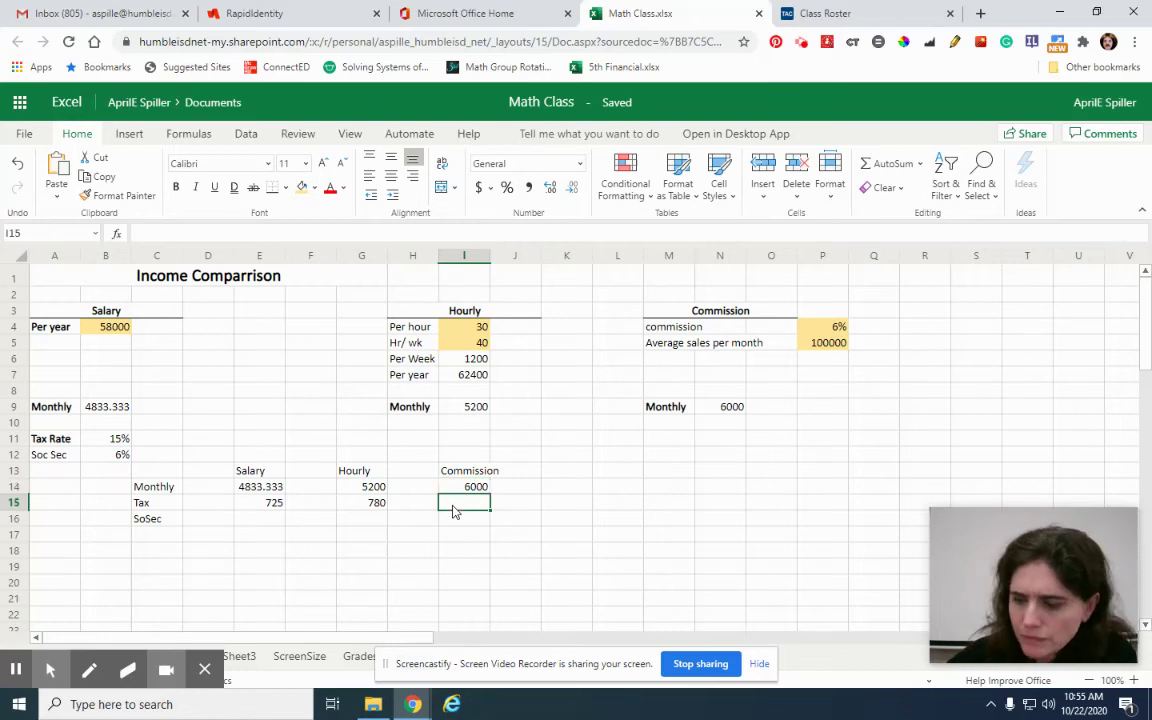
{"action": "type", "text": "="}
{"action": "left_click", "coordinate": [455, 490]}
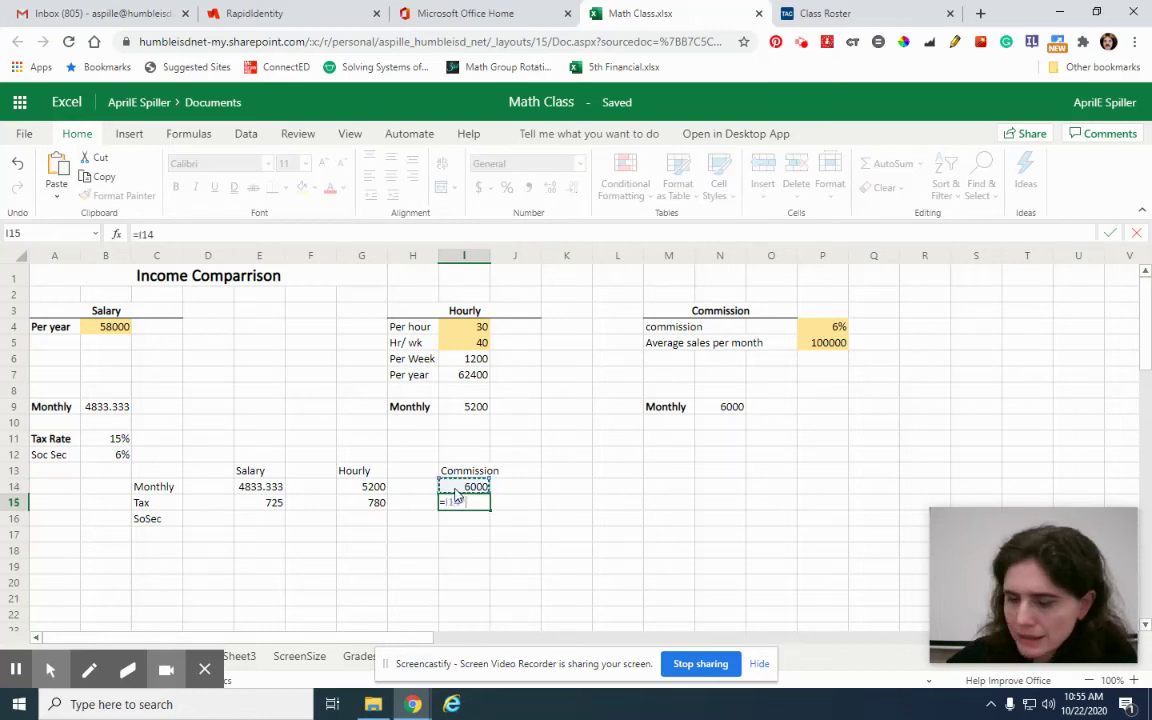
{"action": "type", "text": "*"}
{"action": "left_click", "coordinate": [99, 439]}
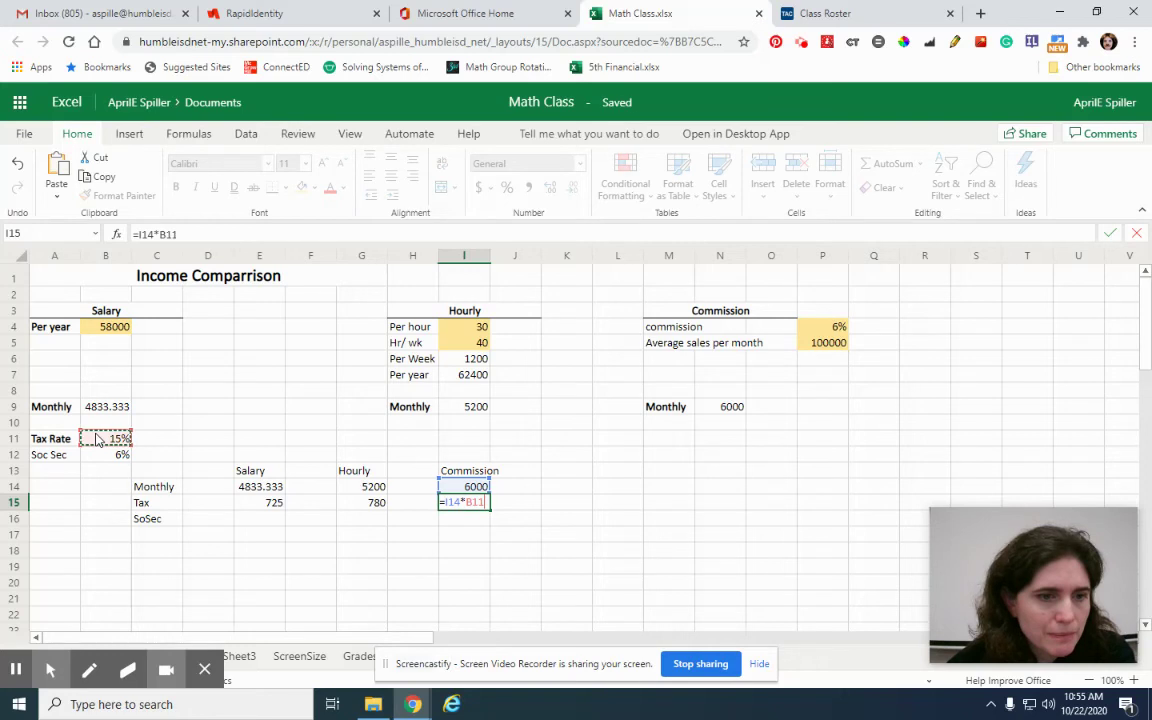
{"action": "key", "text": "Return"}
Calculate the salary's Social Security deduction in E16 with =E14*B12.
{"action": "left_click", "coordinate": [250, 527]}
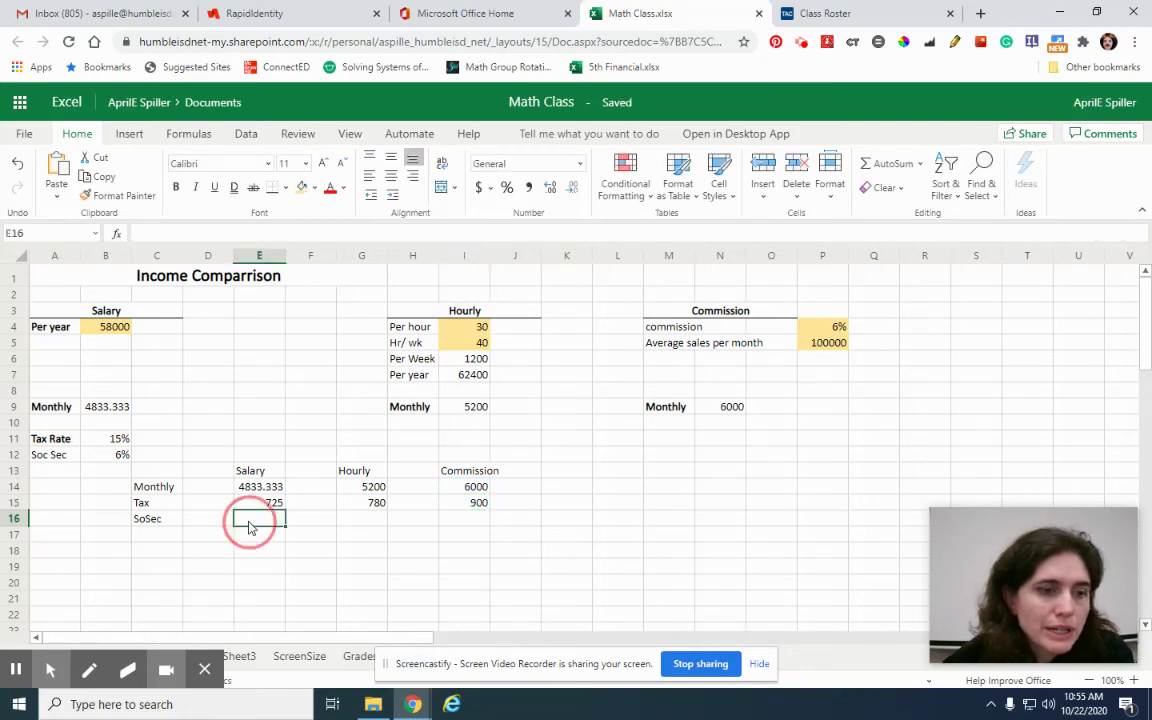
{"action": "type", "text": "="}
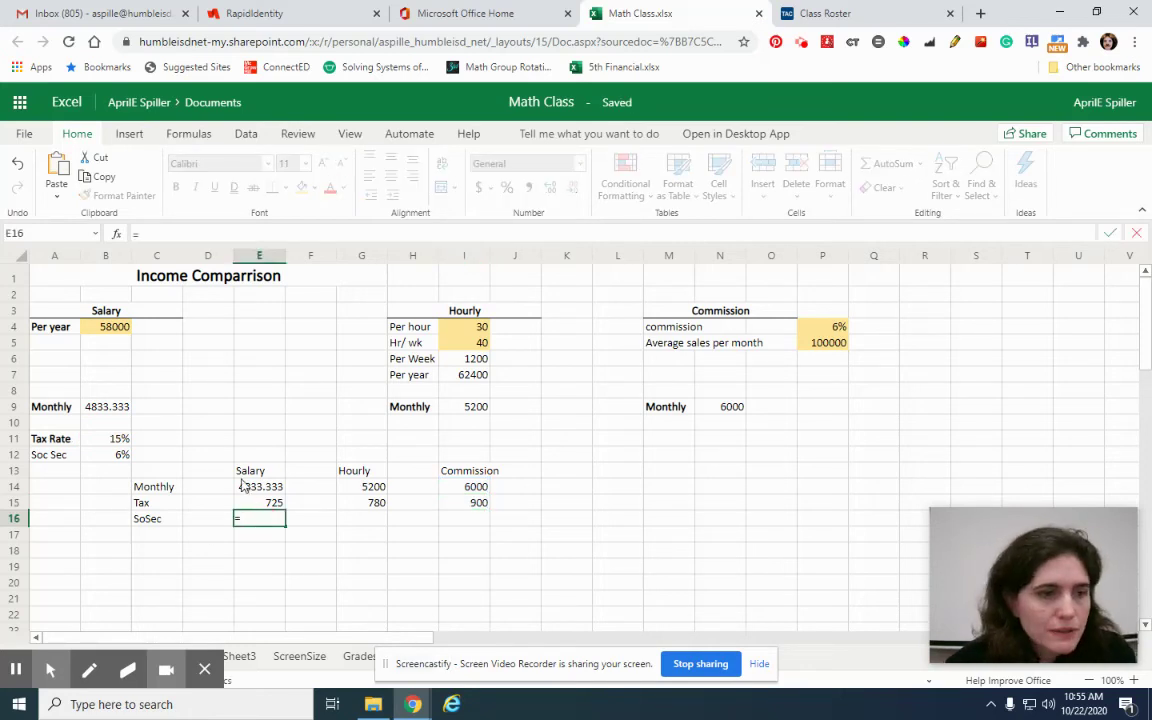
{"action": "left_click", "coordinate": [243, 486]}
{"action": "type", "text": "*"}
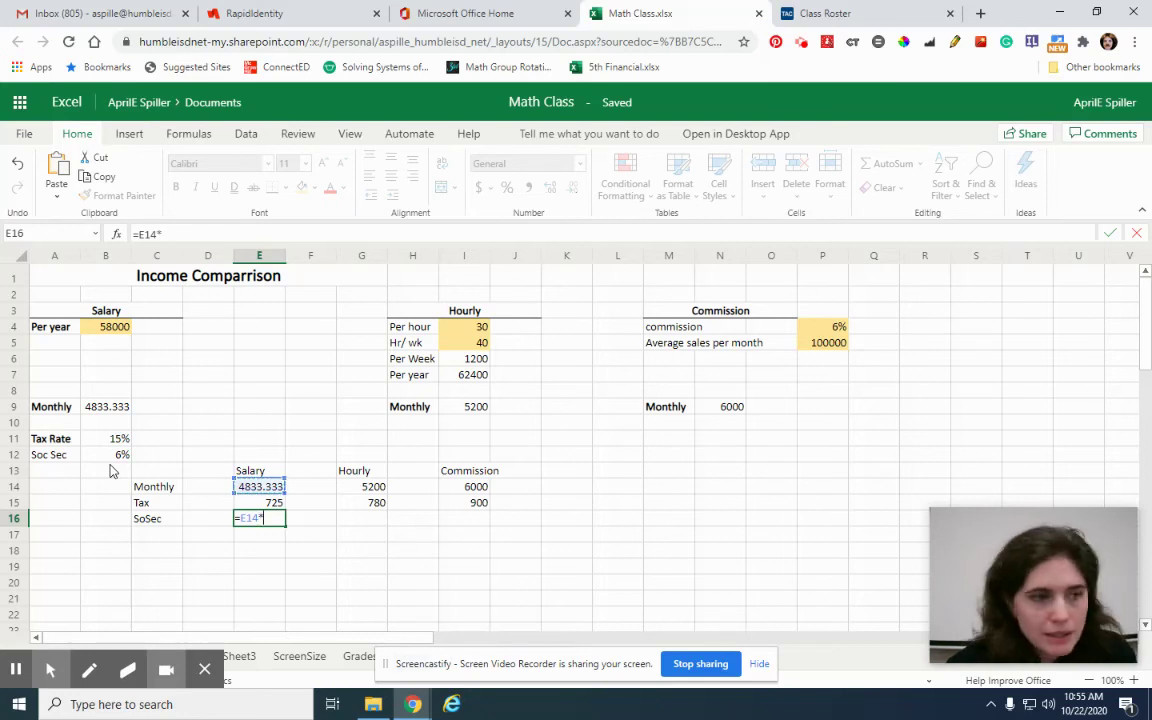
{"action": "left_click", "coordinate": [116, 457]}
{"action": "key", "text": "Return"}
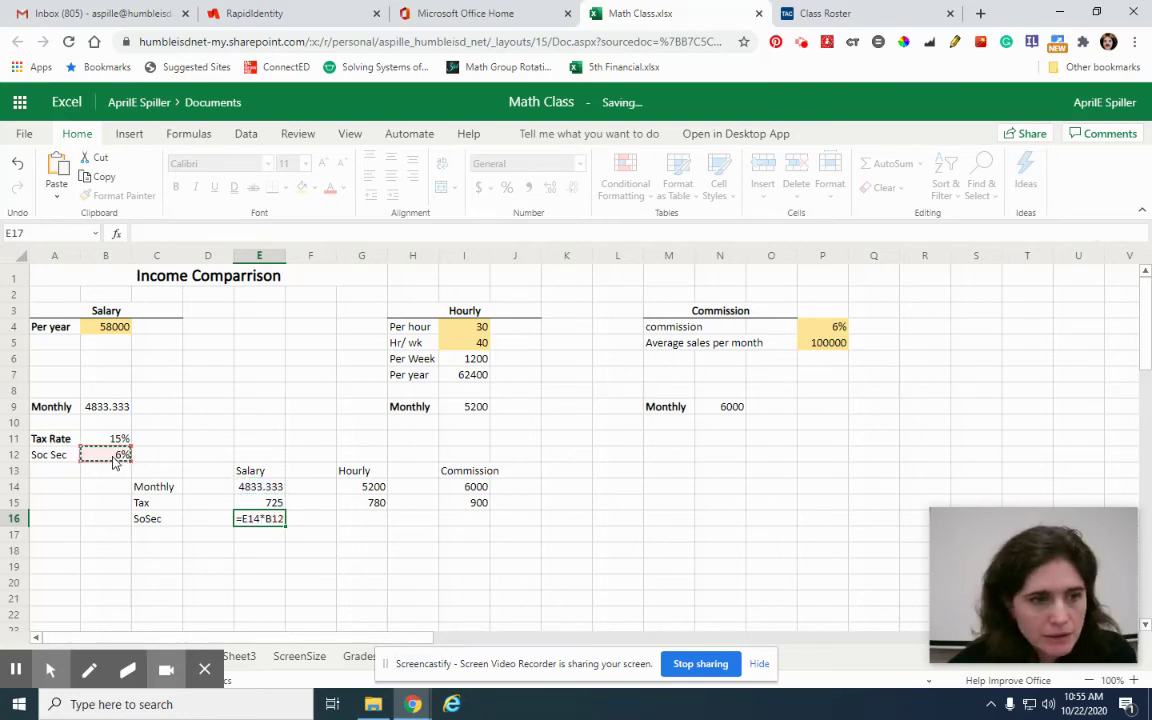
Calculate the Social Security deduction on the hourly monthly pay in G16 with =G14*B12.
{"action": "left_click", "coordinate": [366, 519]}
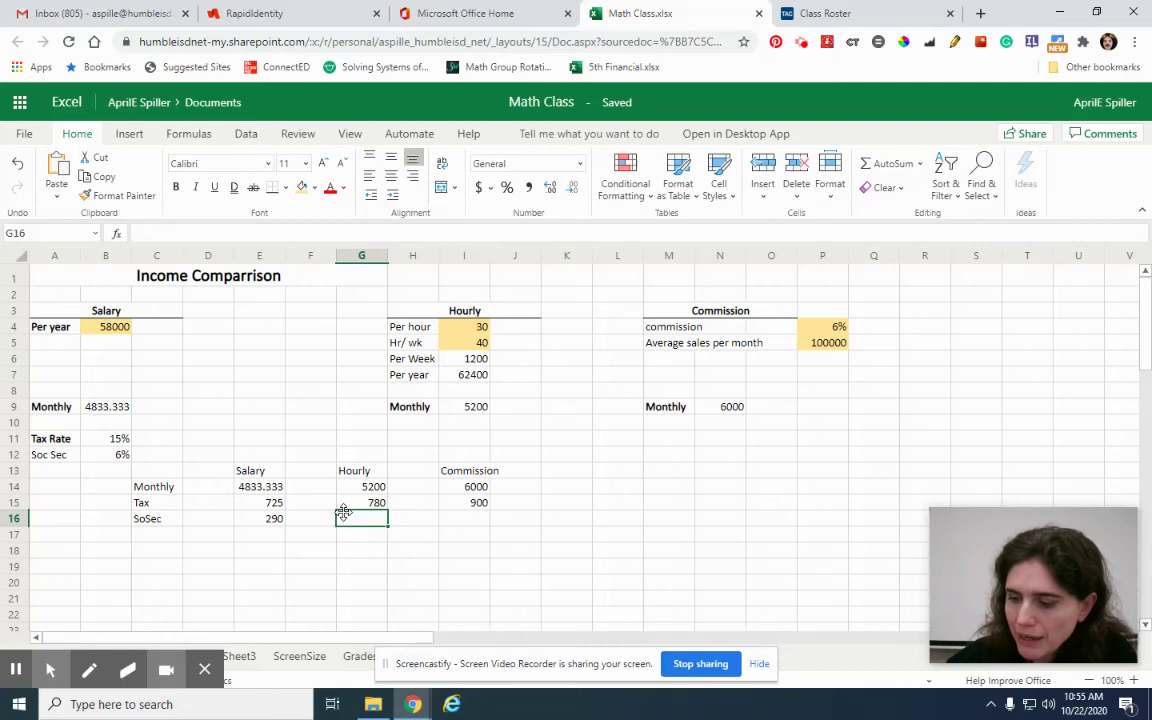
{"action": "type", "text": "="}
{"action": "left_click", "coordinate": [357, 487]}
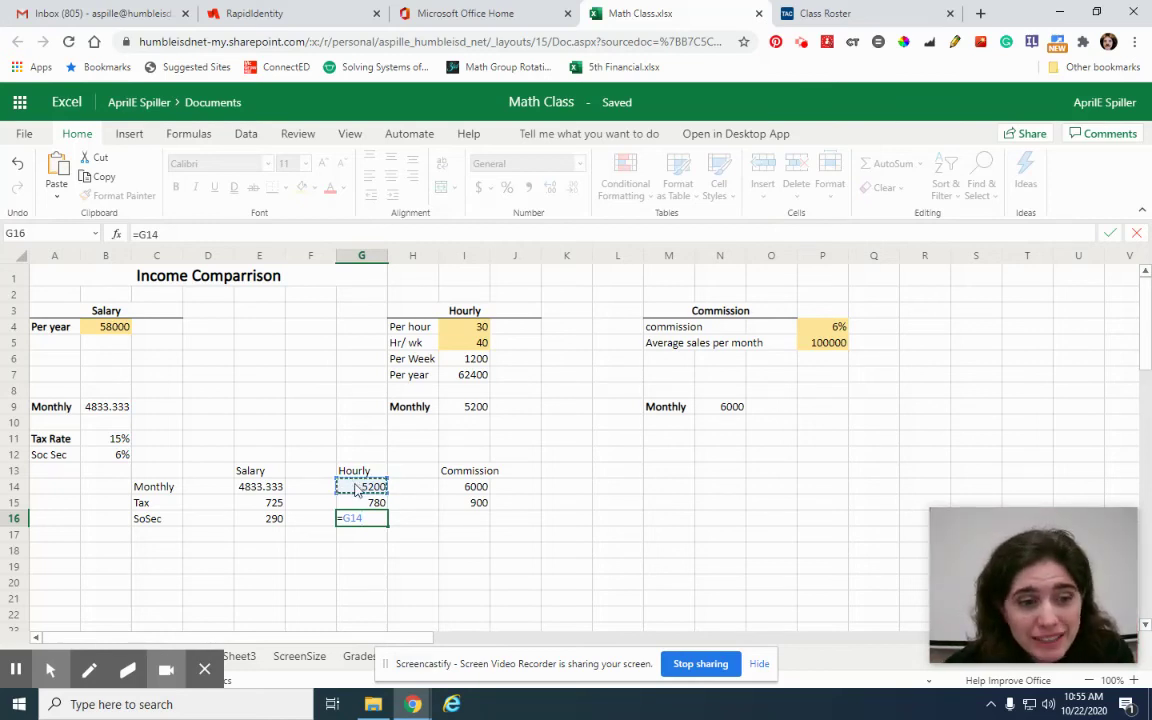
{"action": "type", "text": "*"}
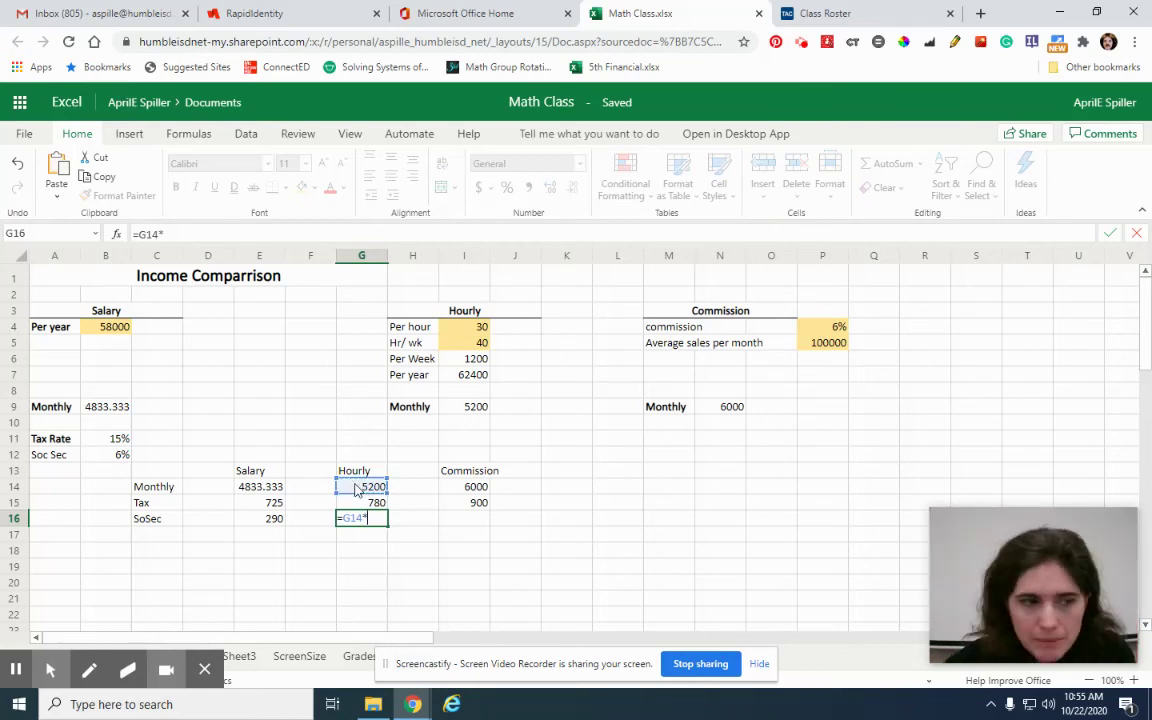
{"action": "left_click", "coordinate": [112, 455]}
{"action": "key", "text": "Return"}
Calculate the Social Security deduction on the commission monthly pay in I16 with =I14*B12.
{"action": "left_click", "coordinate": [458, 515]}
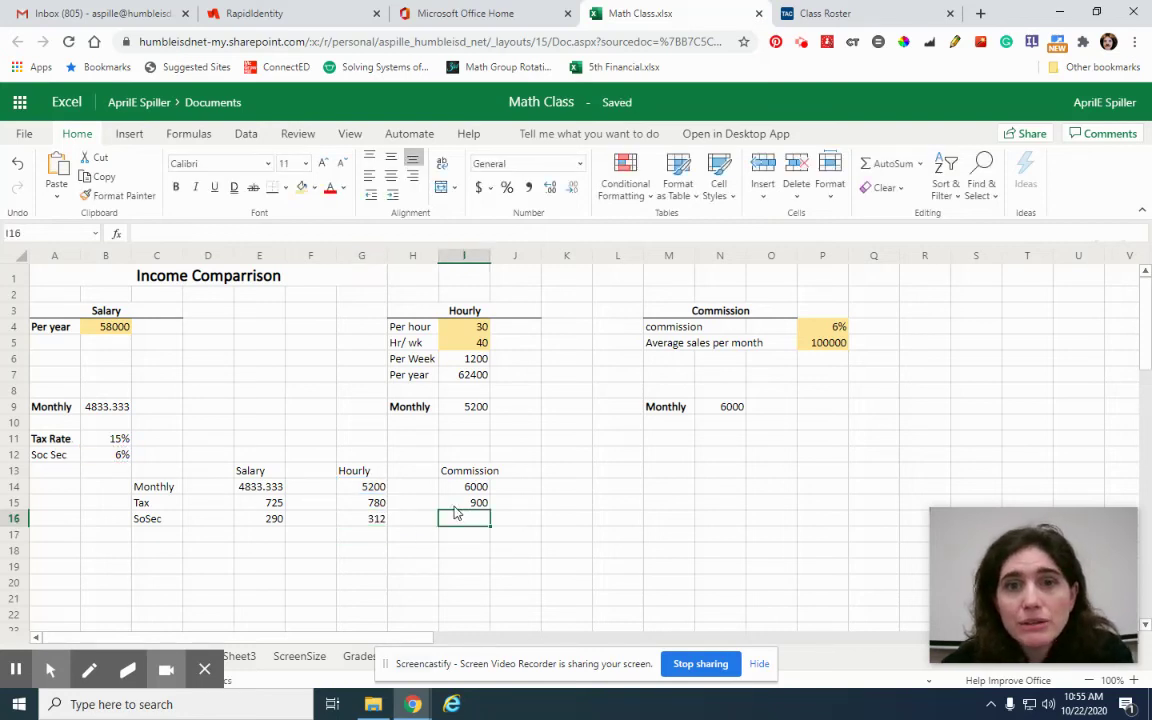
{"action": "type", "text": "="}
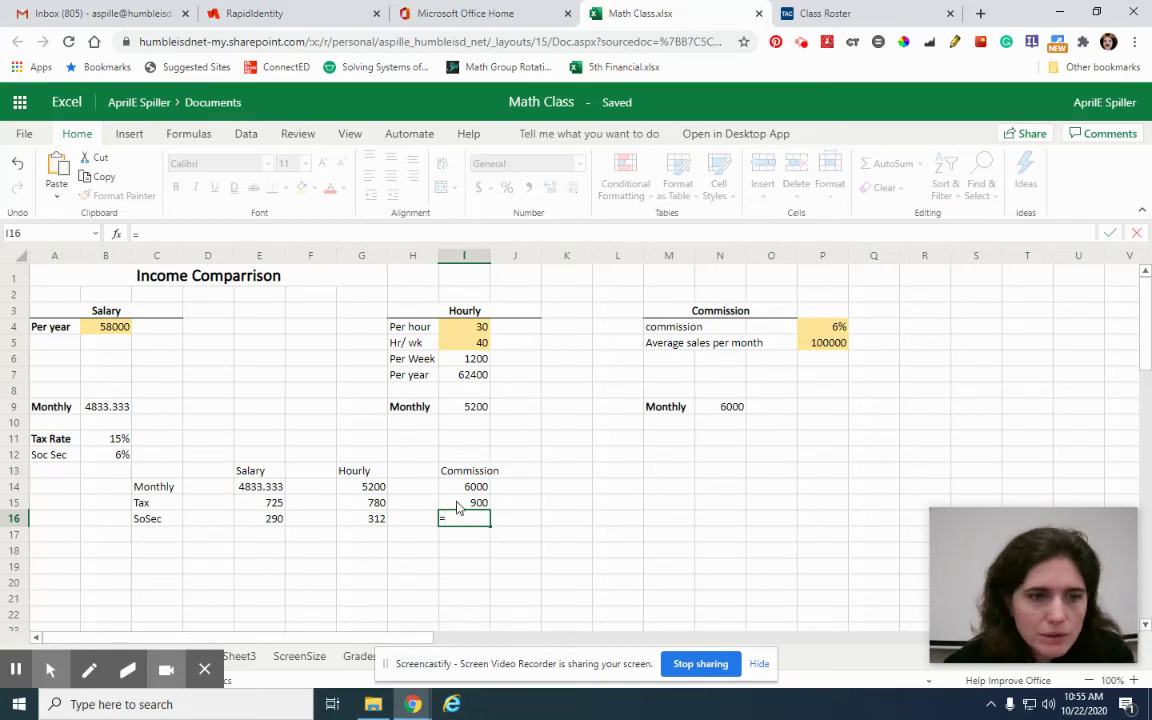
{"action": "left_click", "coordinate": [455, 488]}
{"action": "type", "text": "*"}
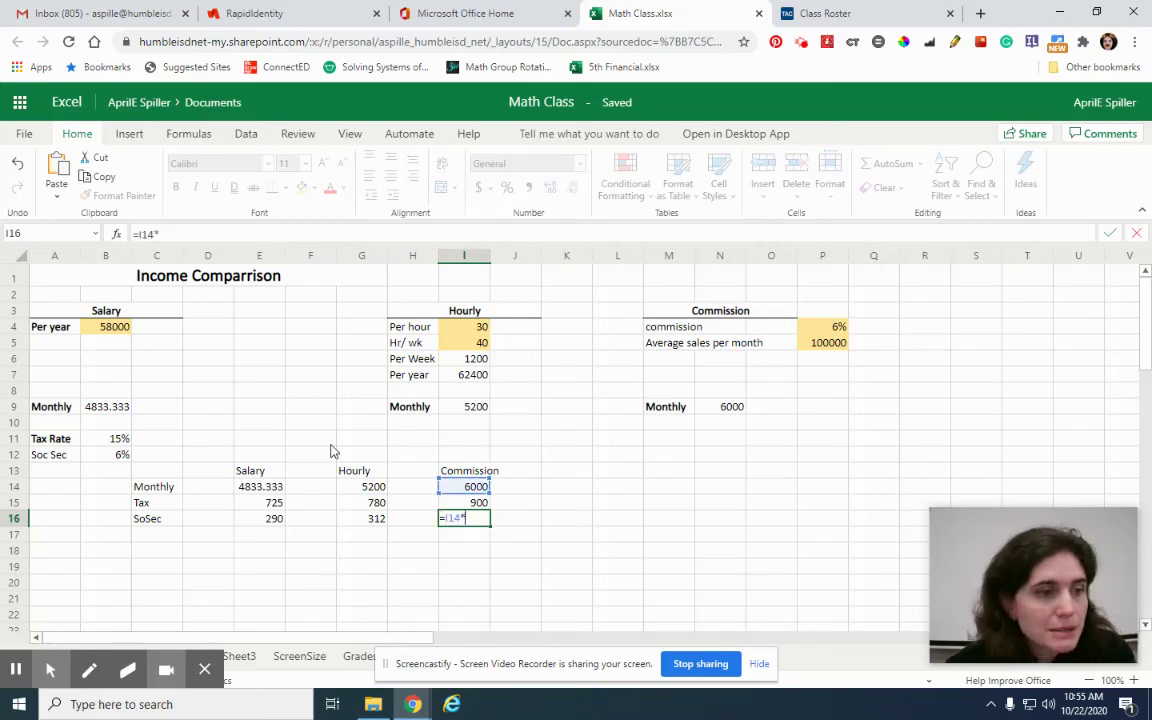
{"action": "left_click", "coordinate": [114, 457]}
{"action": "key", "text": "Return"}
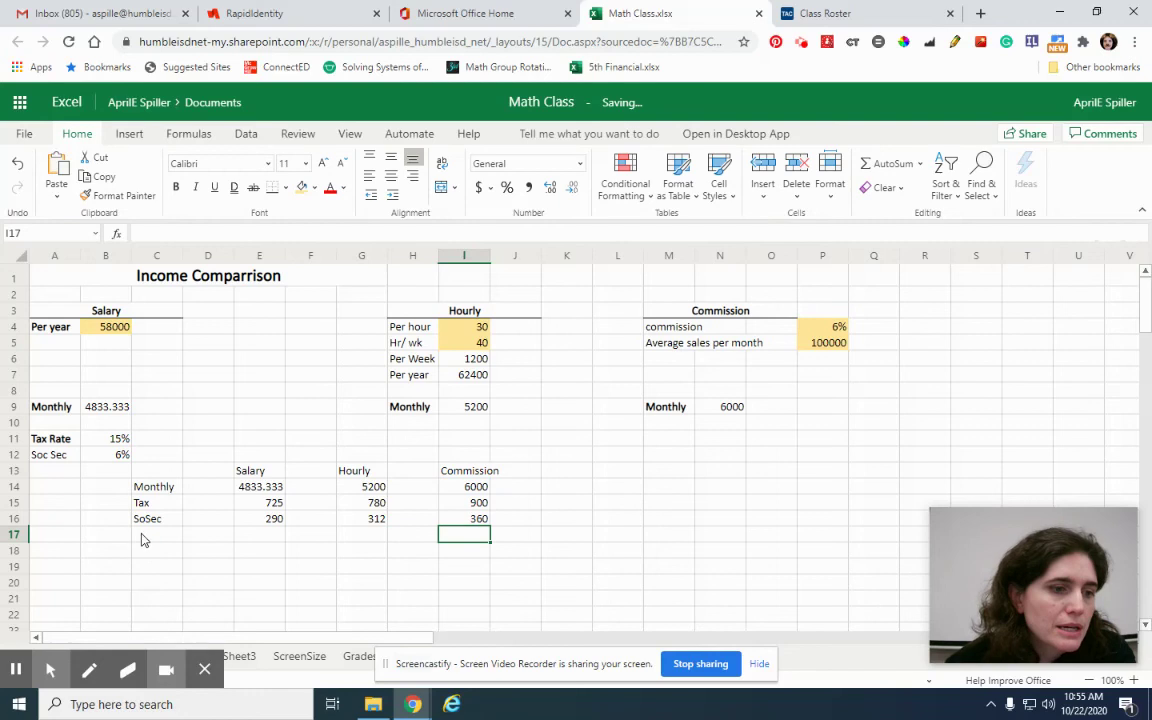
Add the row label "Net Monthly" in C17, below SoSec.
{"action": "left_click", "coordinate": [142, 538]}
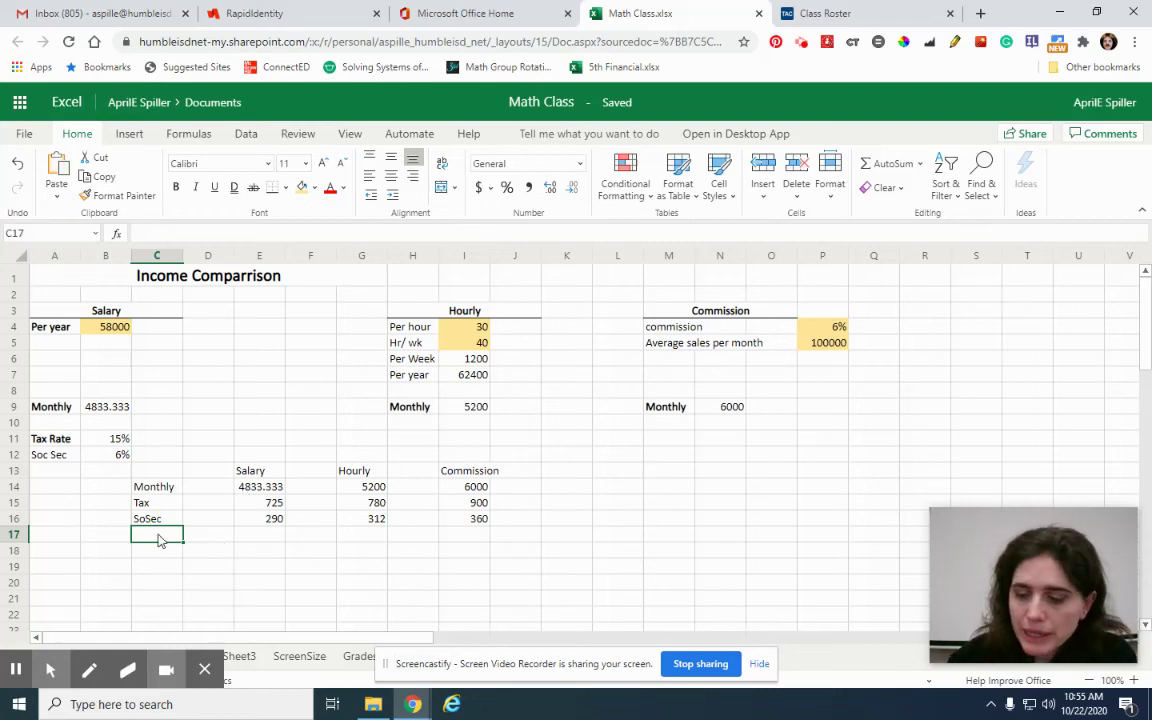
{"action": "type", "text": "Net Monthly"}
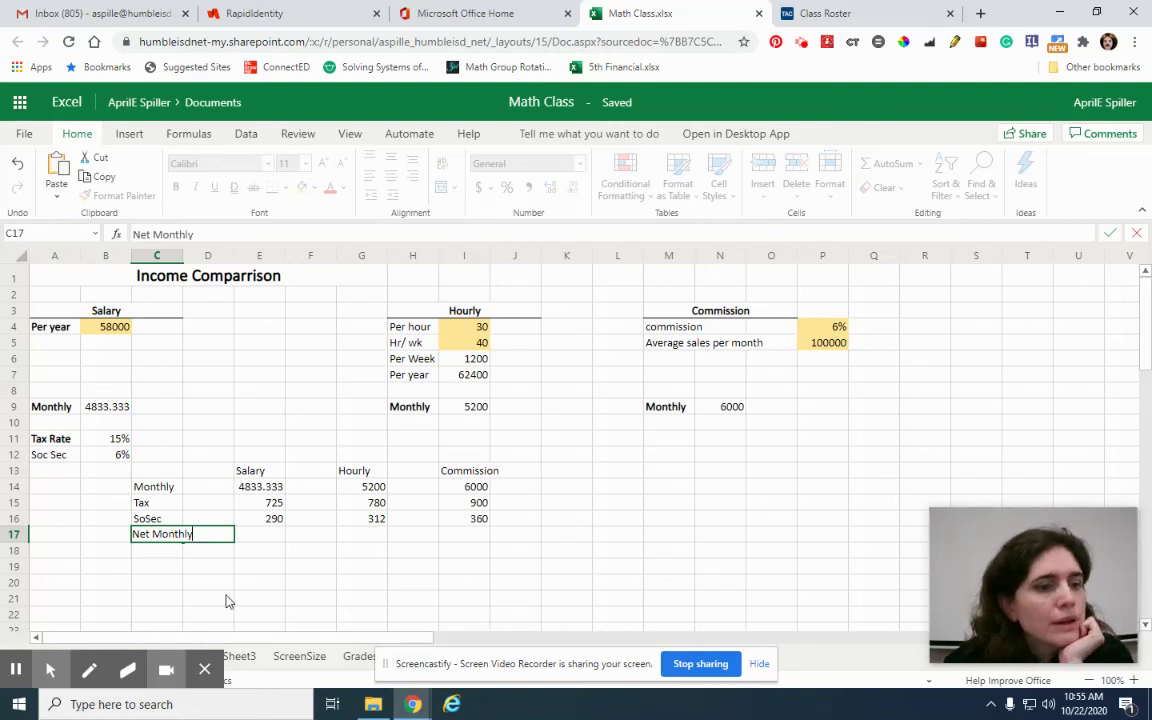
{"action": "left_click", "coordinate": [222, 598]}
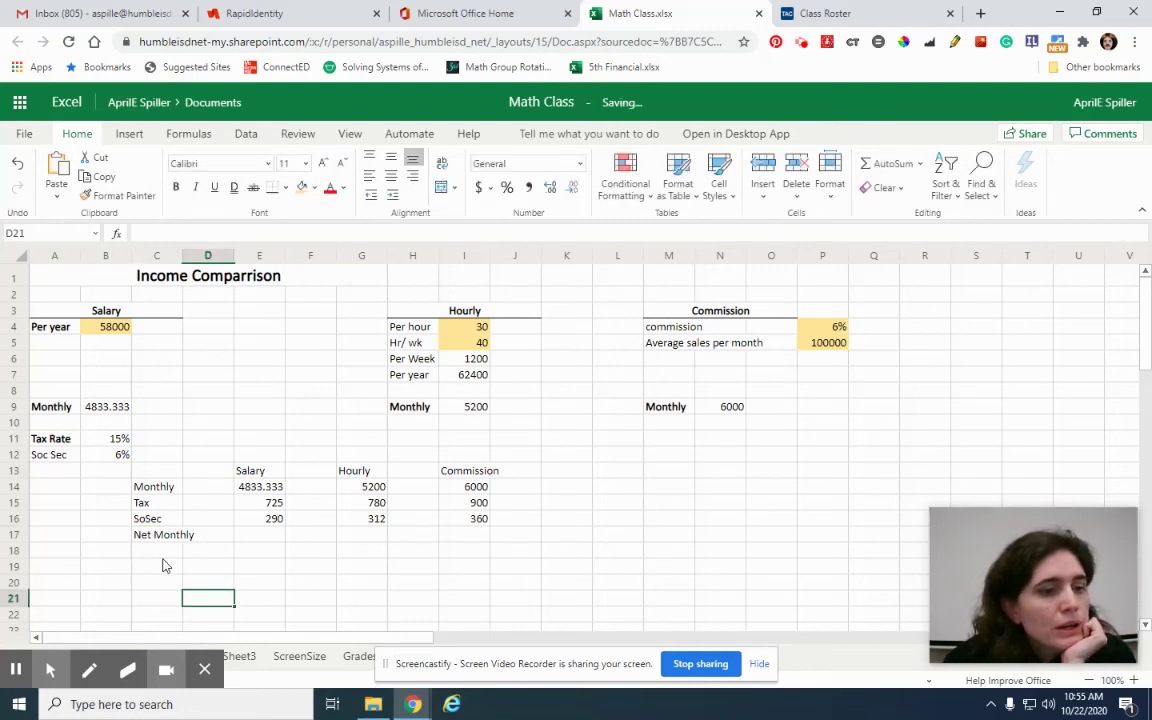
Add a bottom border to the SoSec row from C16 to I16 and make the Net Monthly label in C17 bold.
{"action": "left_click", "coordinate": [143, 522]}
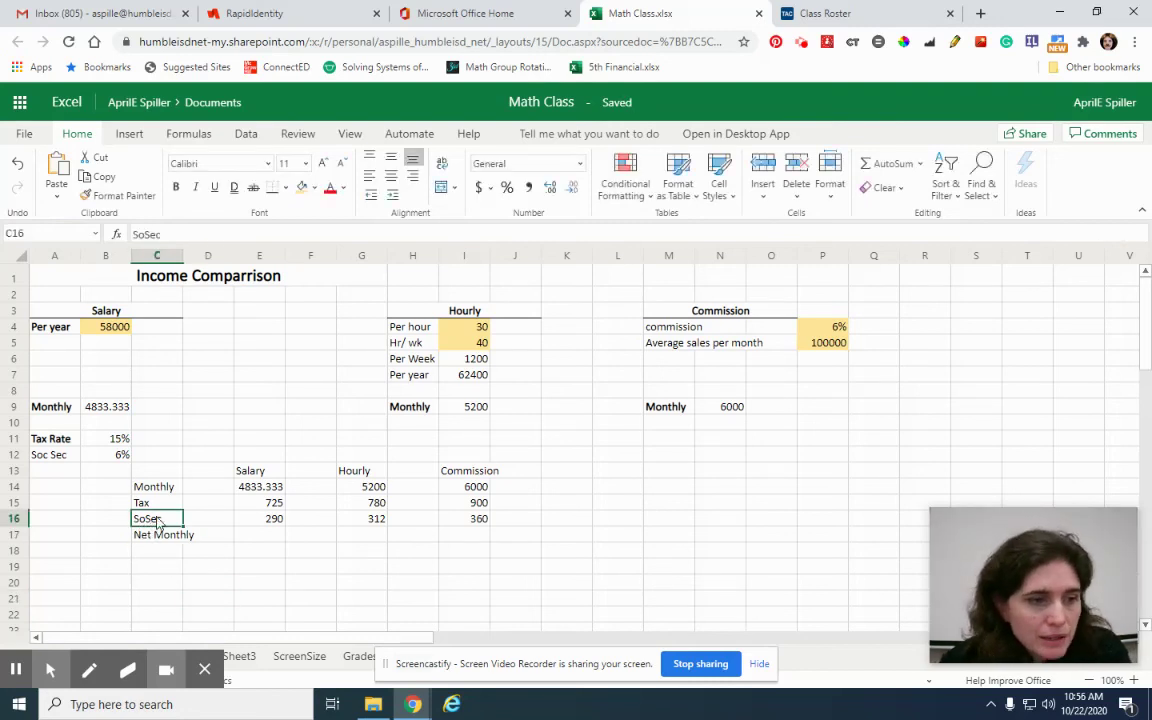
{"action": "left_click_drag", "start_coordinate": [143, 522], "coordinate": [478, 518]}
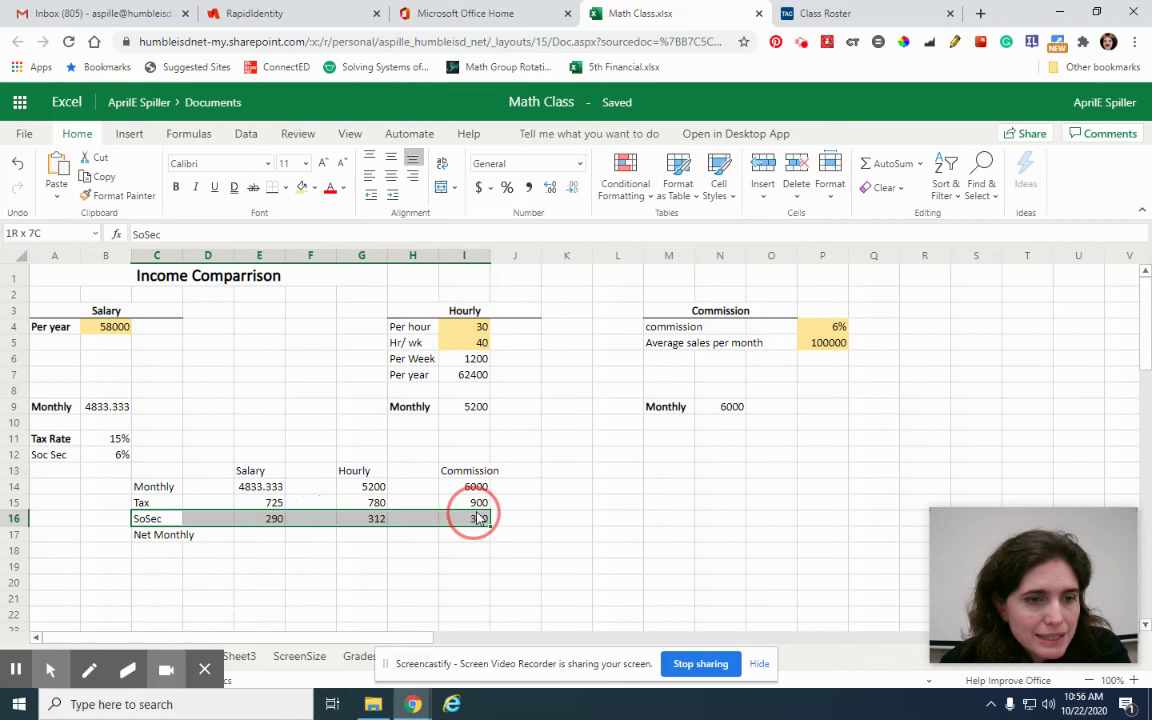
{"action": "left_click", "coordinate": [271, 187]}
{"action": "left_click", "coordinate": [259, 534]}
{"action": "left_click", "coordinate": [153, 542]}
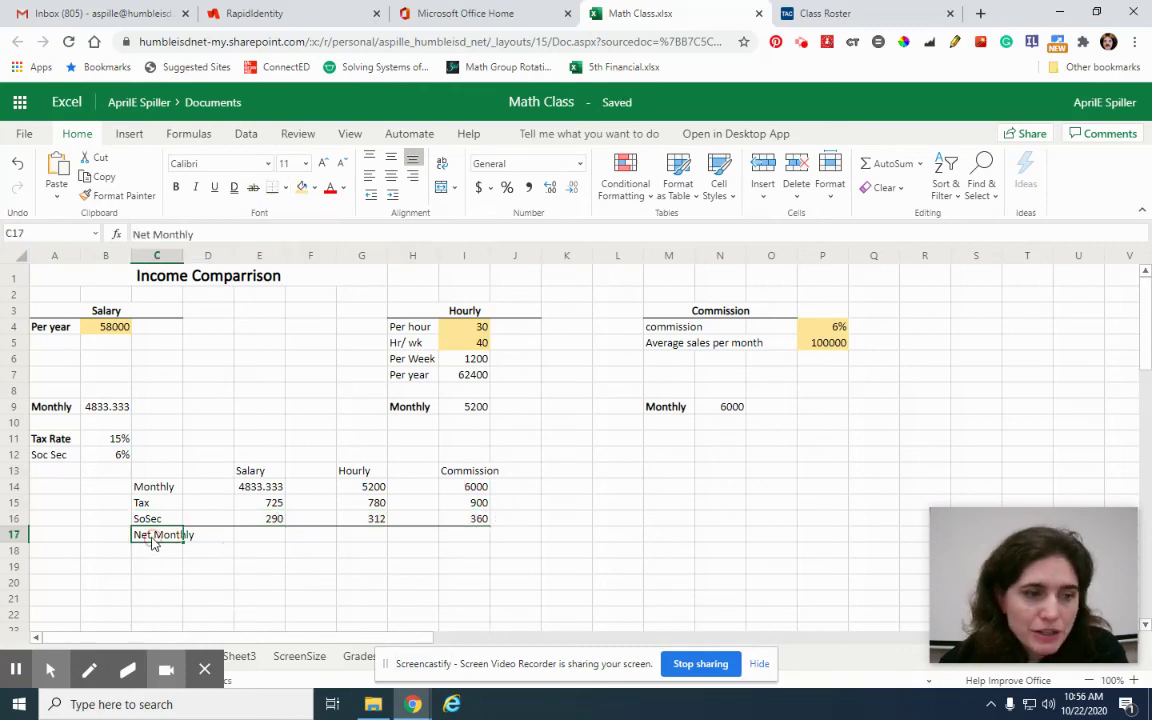
{"action": "key", "text": "ctrl+b"}
Calculate the salary's net monthly pay in E17 with =E14-E15-E16.
{"action": "left_click", "coordinate": [266, 536]}
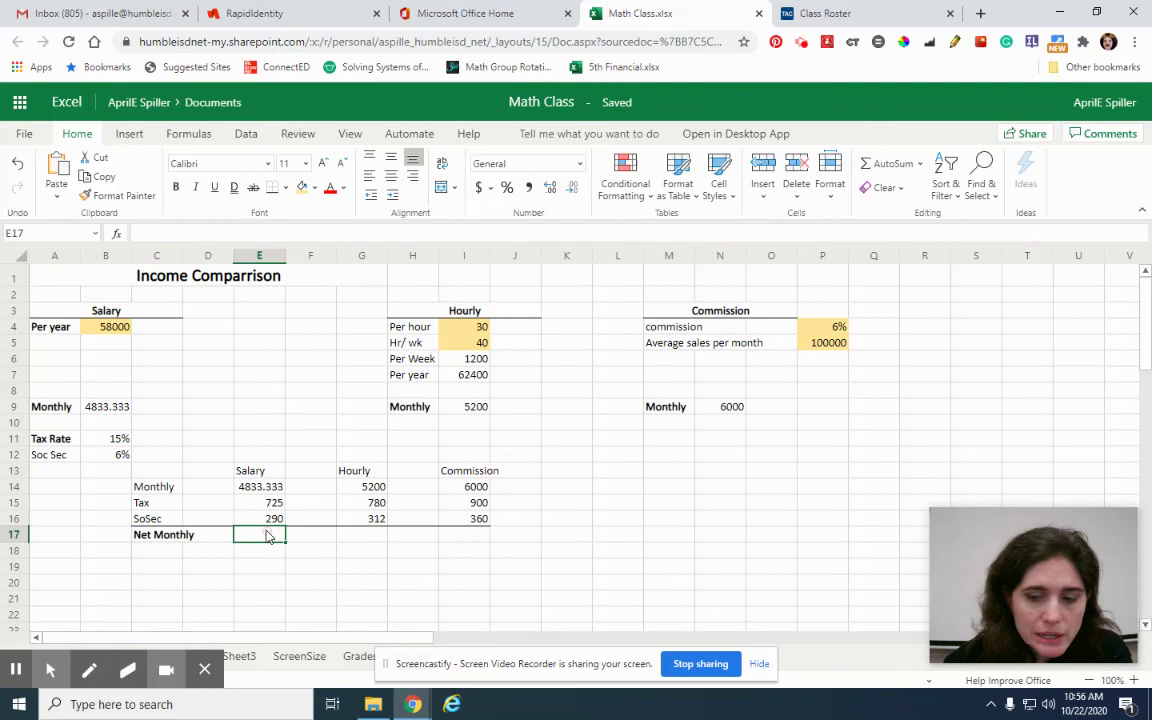
{"action": "type", "text": "="}
{"action": "left_click", "coordinate": [267, 490]}
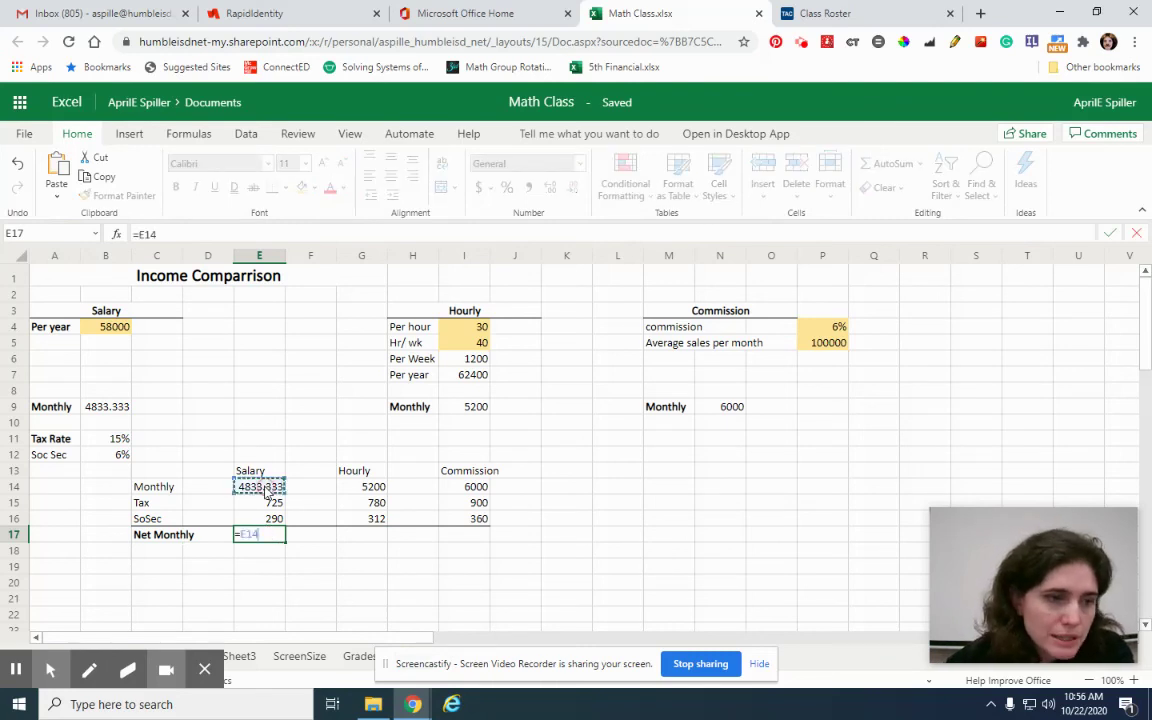
{"action": "type", "text": "-"}
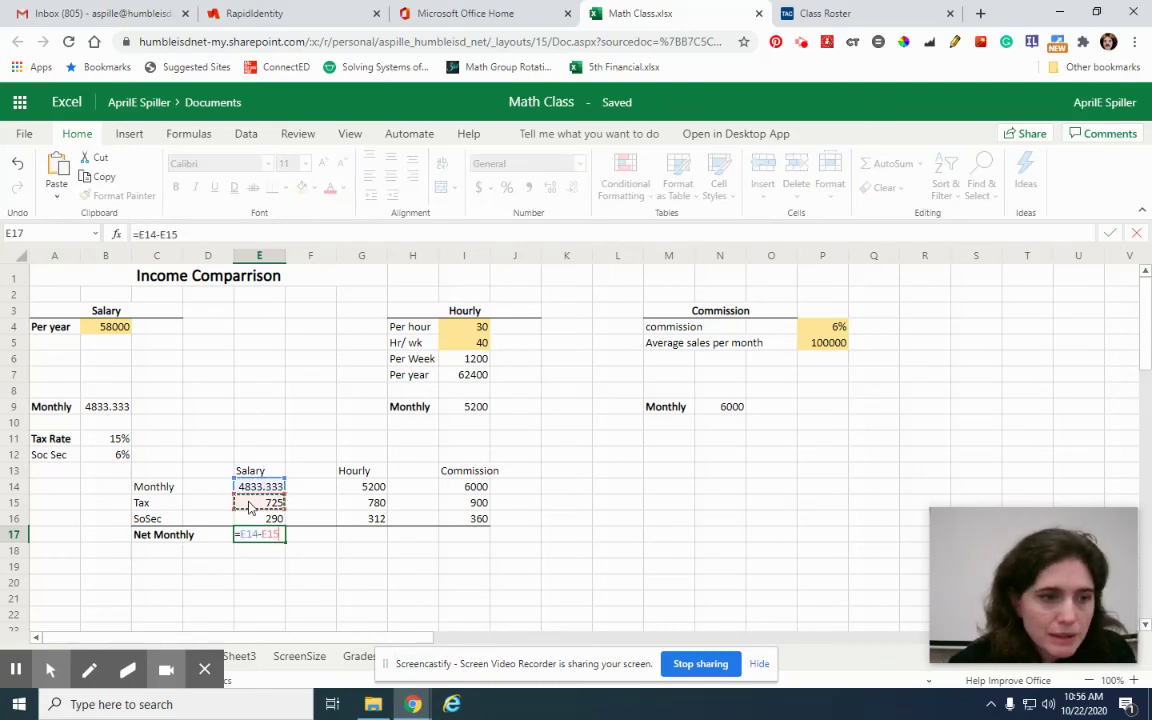
{"action": "left_click", "coordinate": [255, 502]}
{"action": "type", "text": "-"}
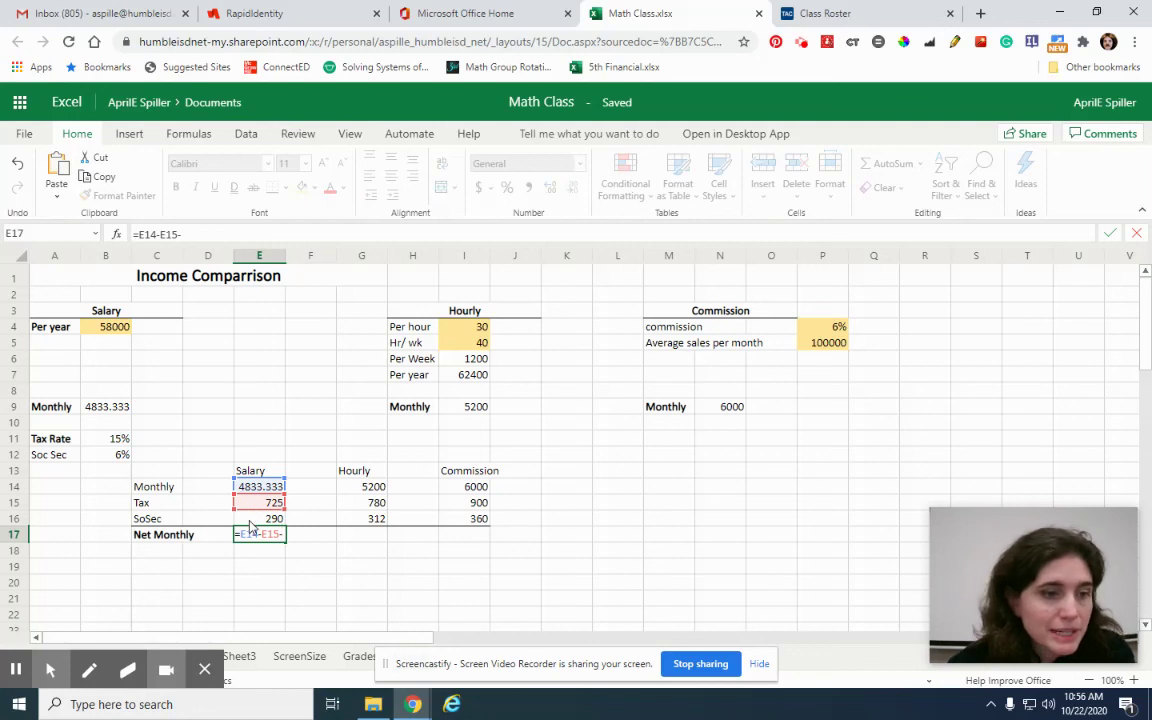
{"action": "left_click", "coordinate": [251, 522]}
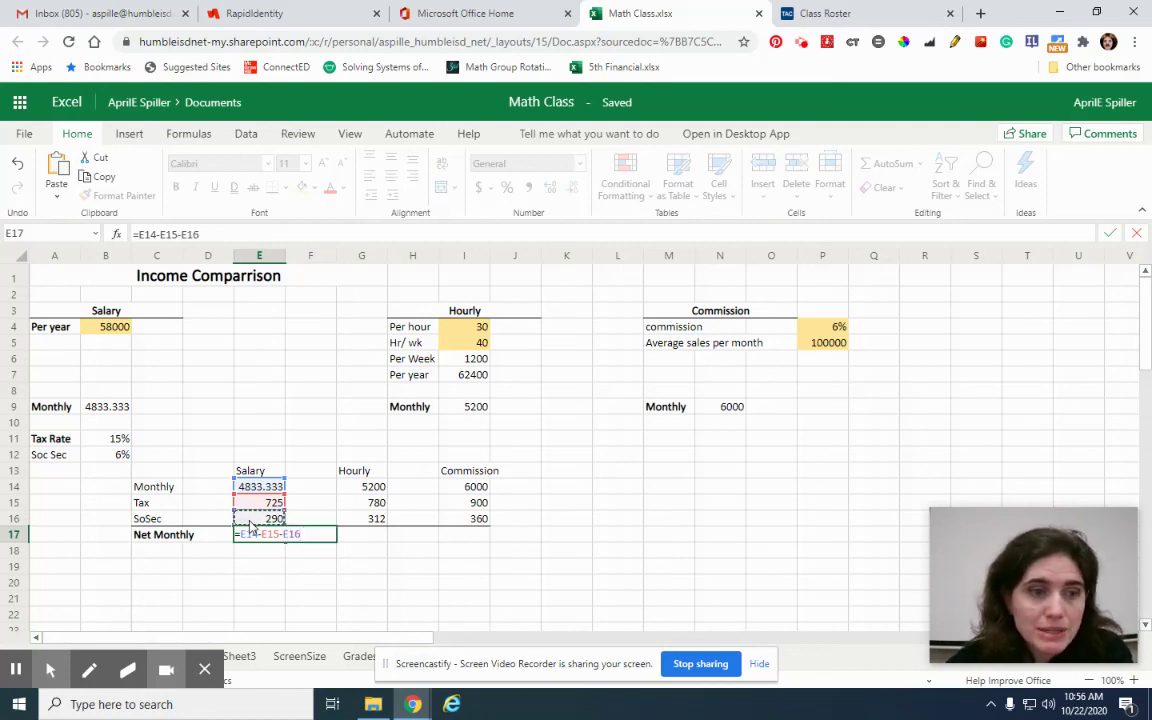
{"action": "key", "text": "Return"}
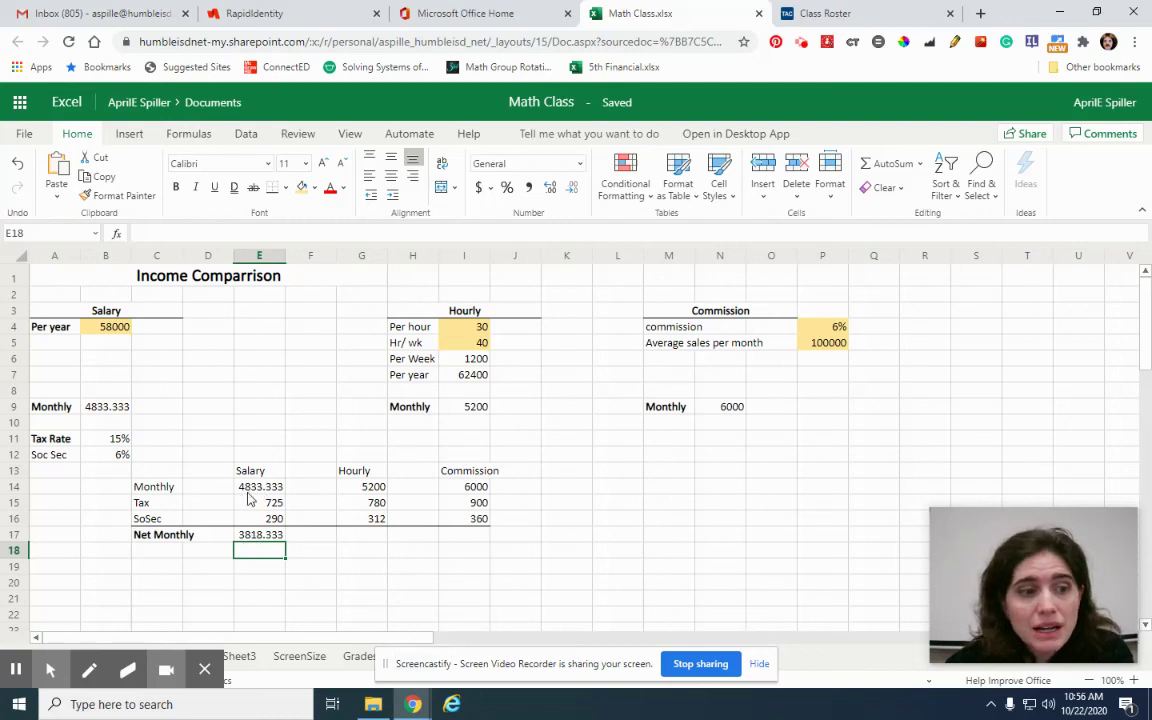
Copy the net monthly formula from E17 to the Hourly column in G17.
{"action": "left_click", "coordinate": [362, 534]}
{"action": "left_click", "coordinate": [261, 538]}
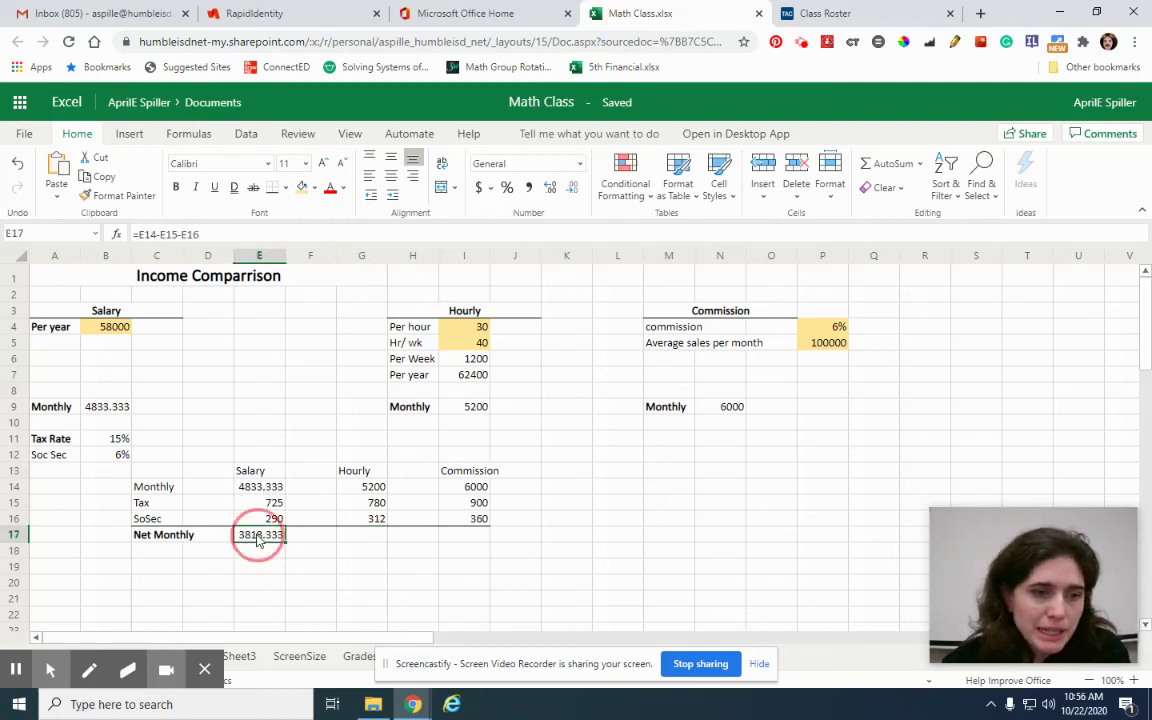
{"action": "key", "text": "ctrl+c"}
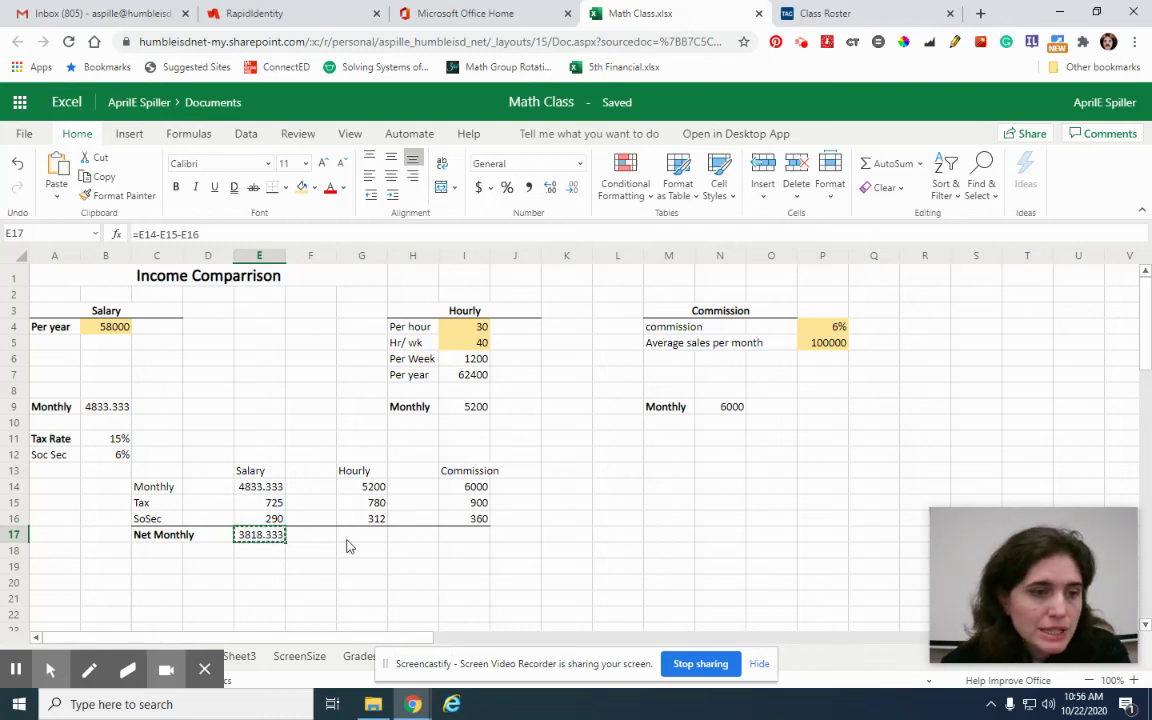
{"action": "left_click", "coordinate": [355, 537]}
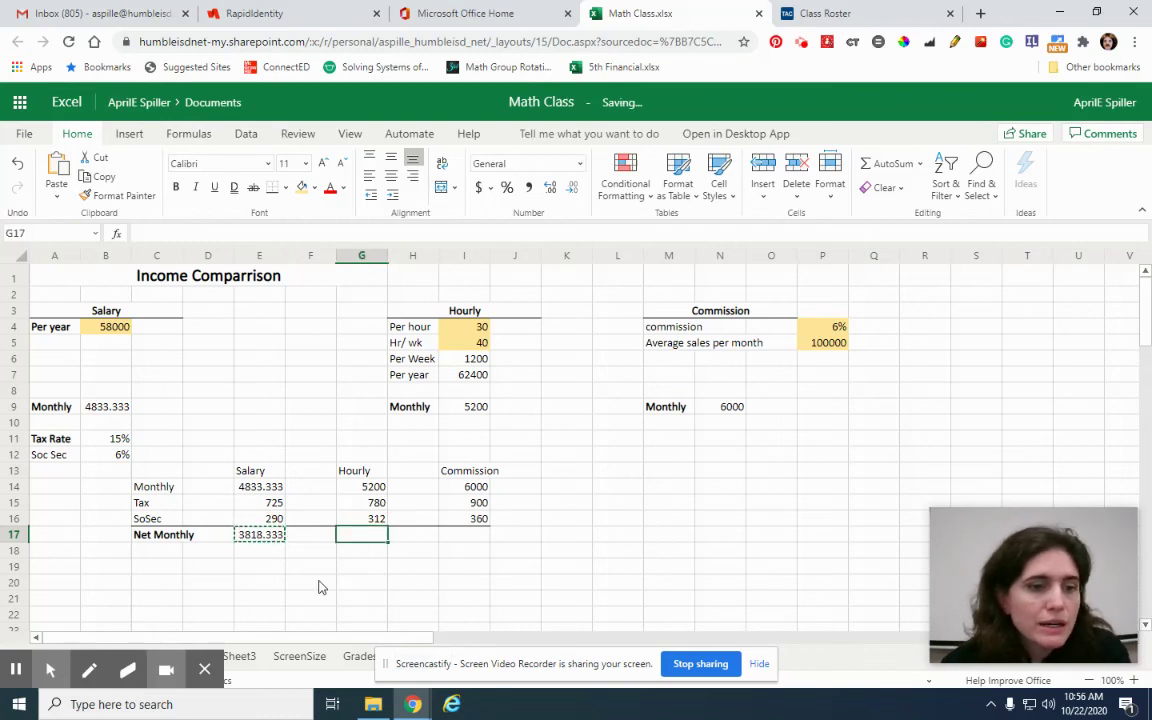
{"action": "key", "text": "ctrl+v"}
{"action": "left_click", "coordinate": [414, 598]}
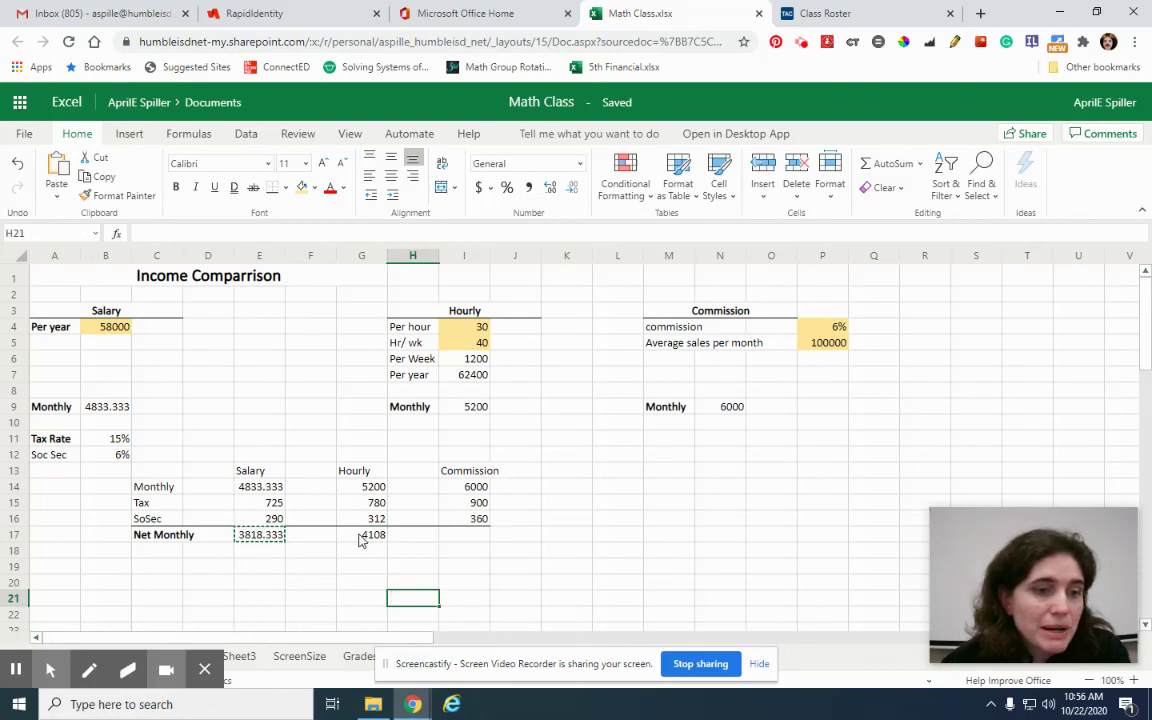
Paste the copied E17 net monthly formula into the Commission column in I17.
{"action": "left_click", "coordinate": [481, 540]}
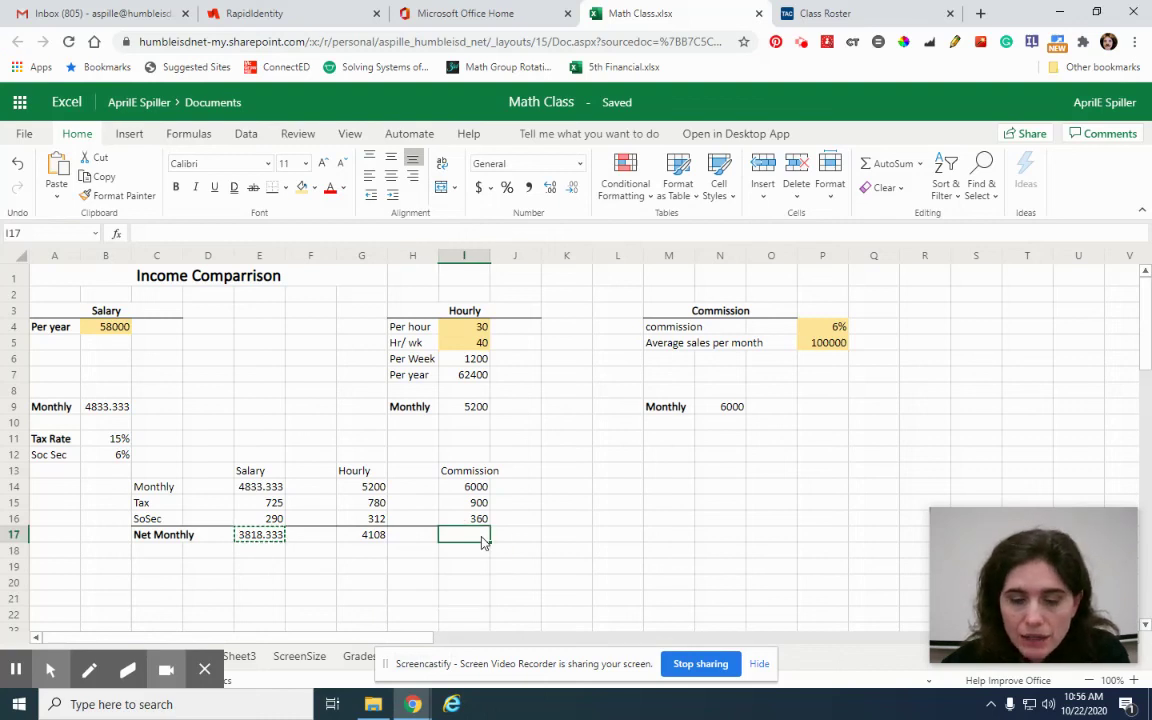
{"action": "left_click", "coordinate": [253, 537]}
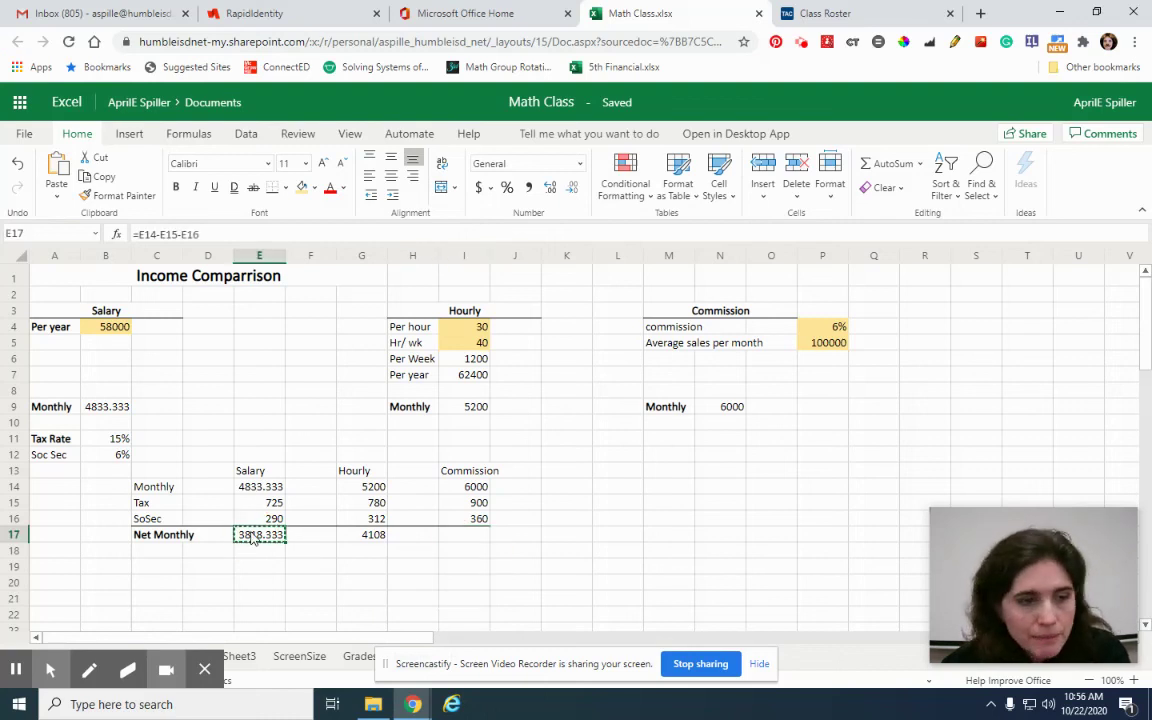
{"action": "left_click", "coordinate": [470, 540]}
{"action": "key", "text": "ctrl+v"}
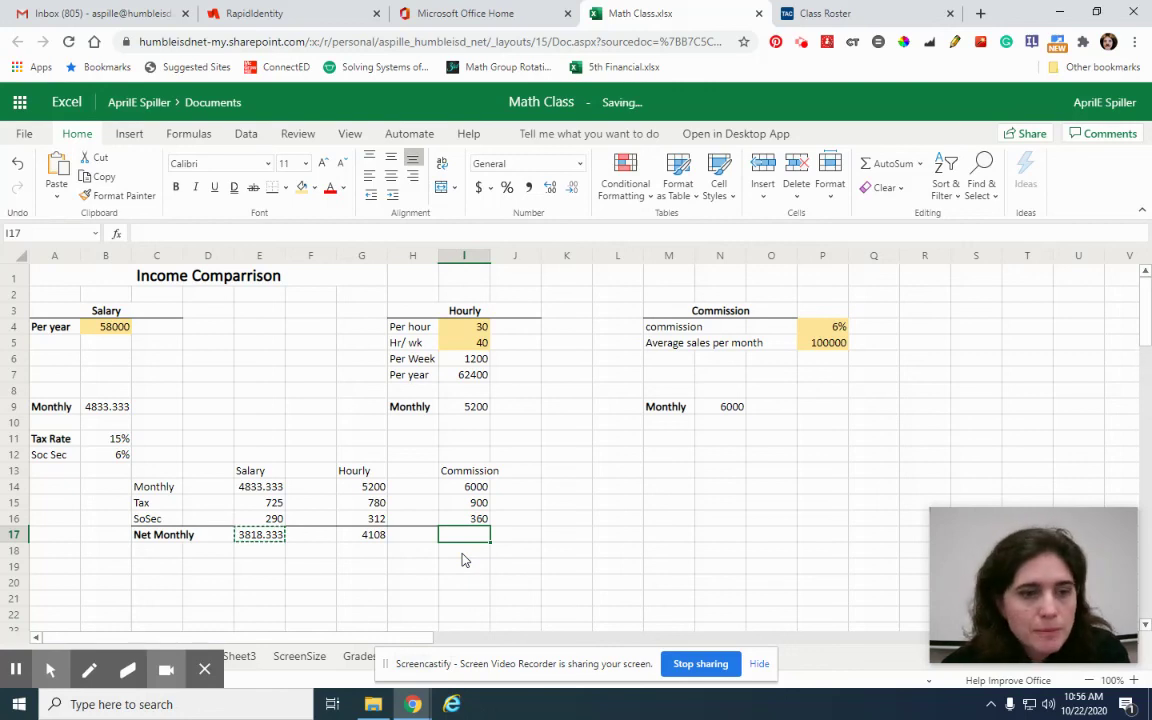
{"action": "left_click", "coordinate": [455, 585]}
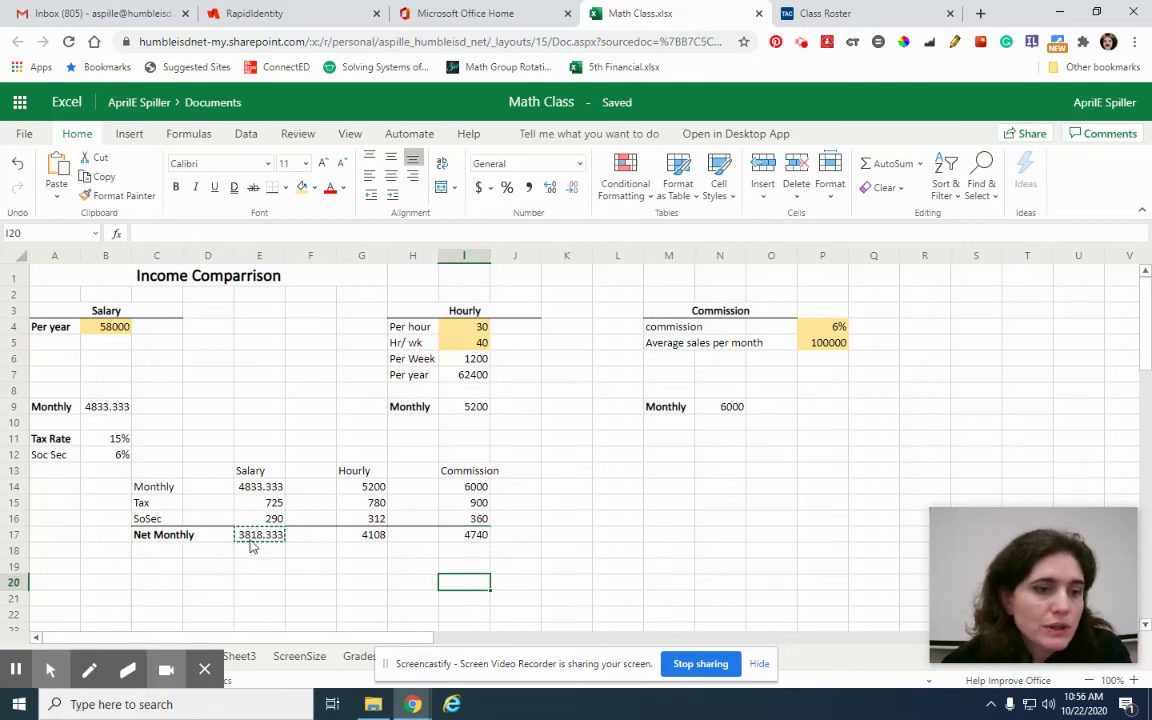